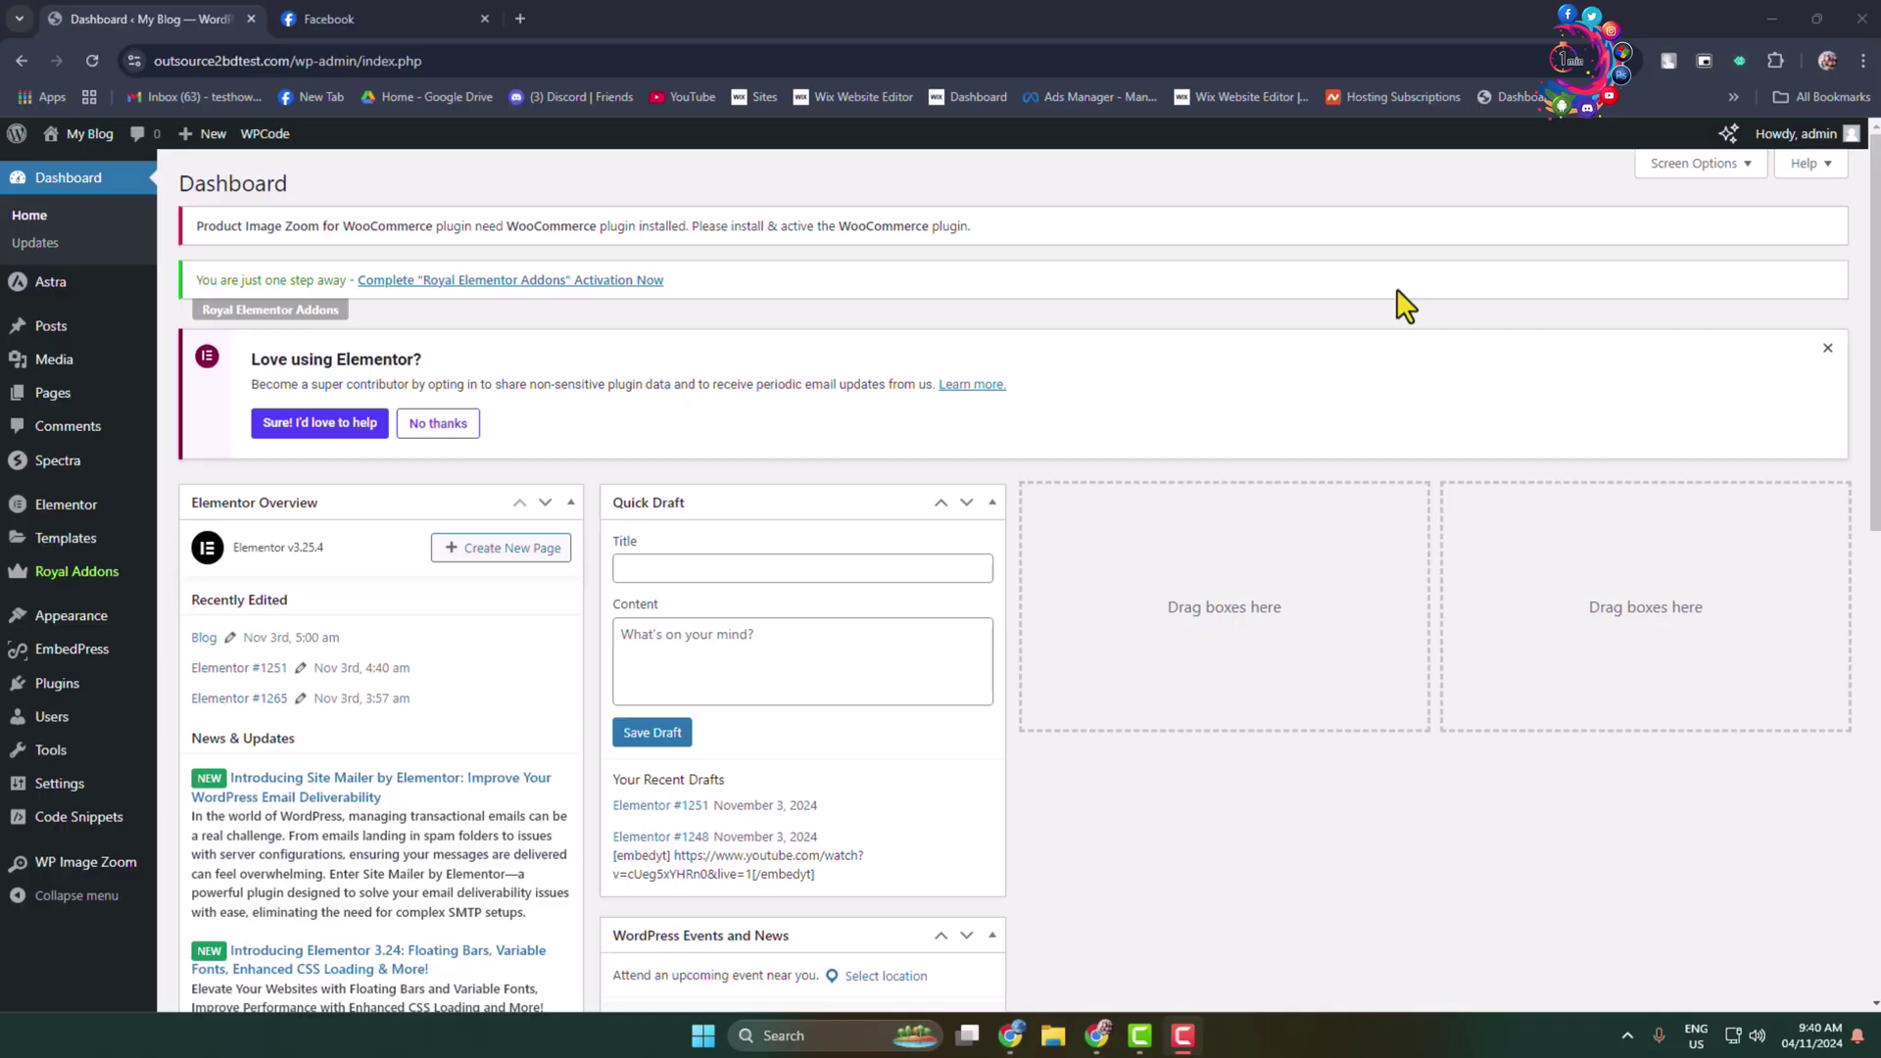
Switch from the WordPress Dashboard to the Valley Green Meta Business Suite tab with Ctrl+Tab.
key(ctrl+Tab)
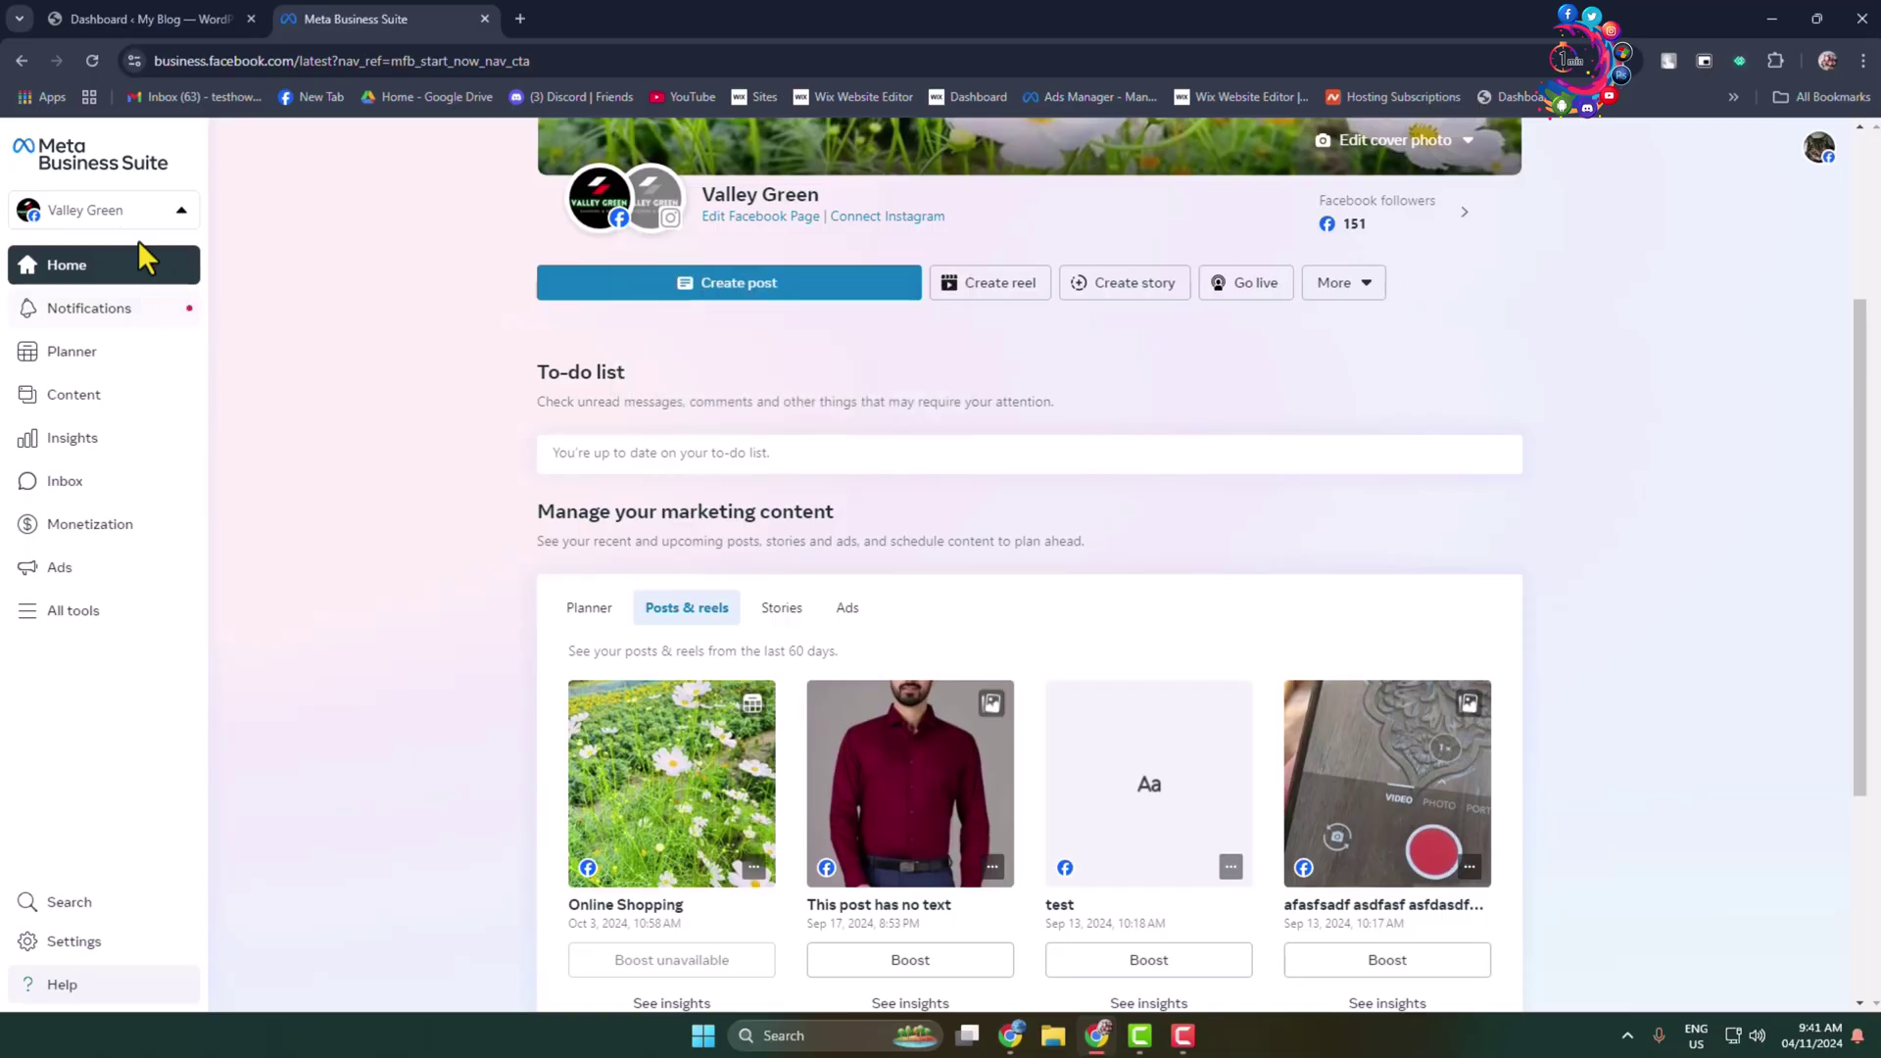
click(184, 218)
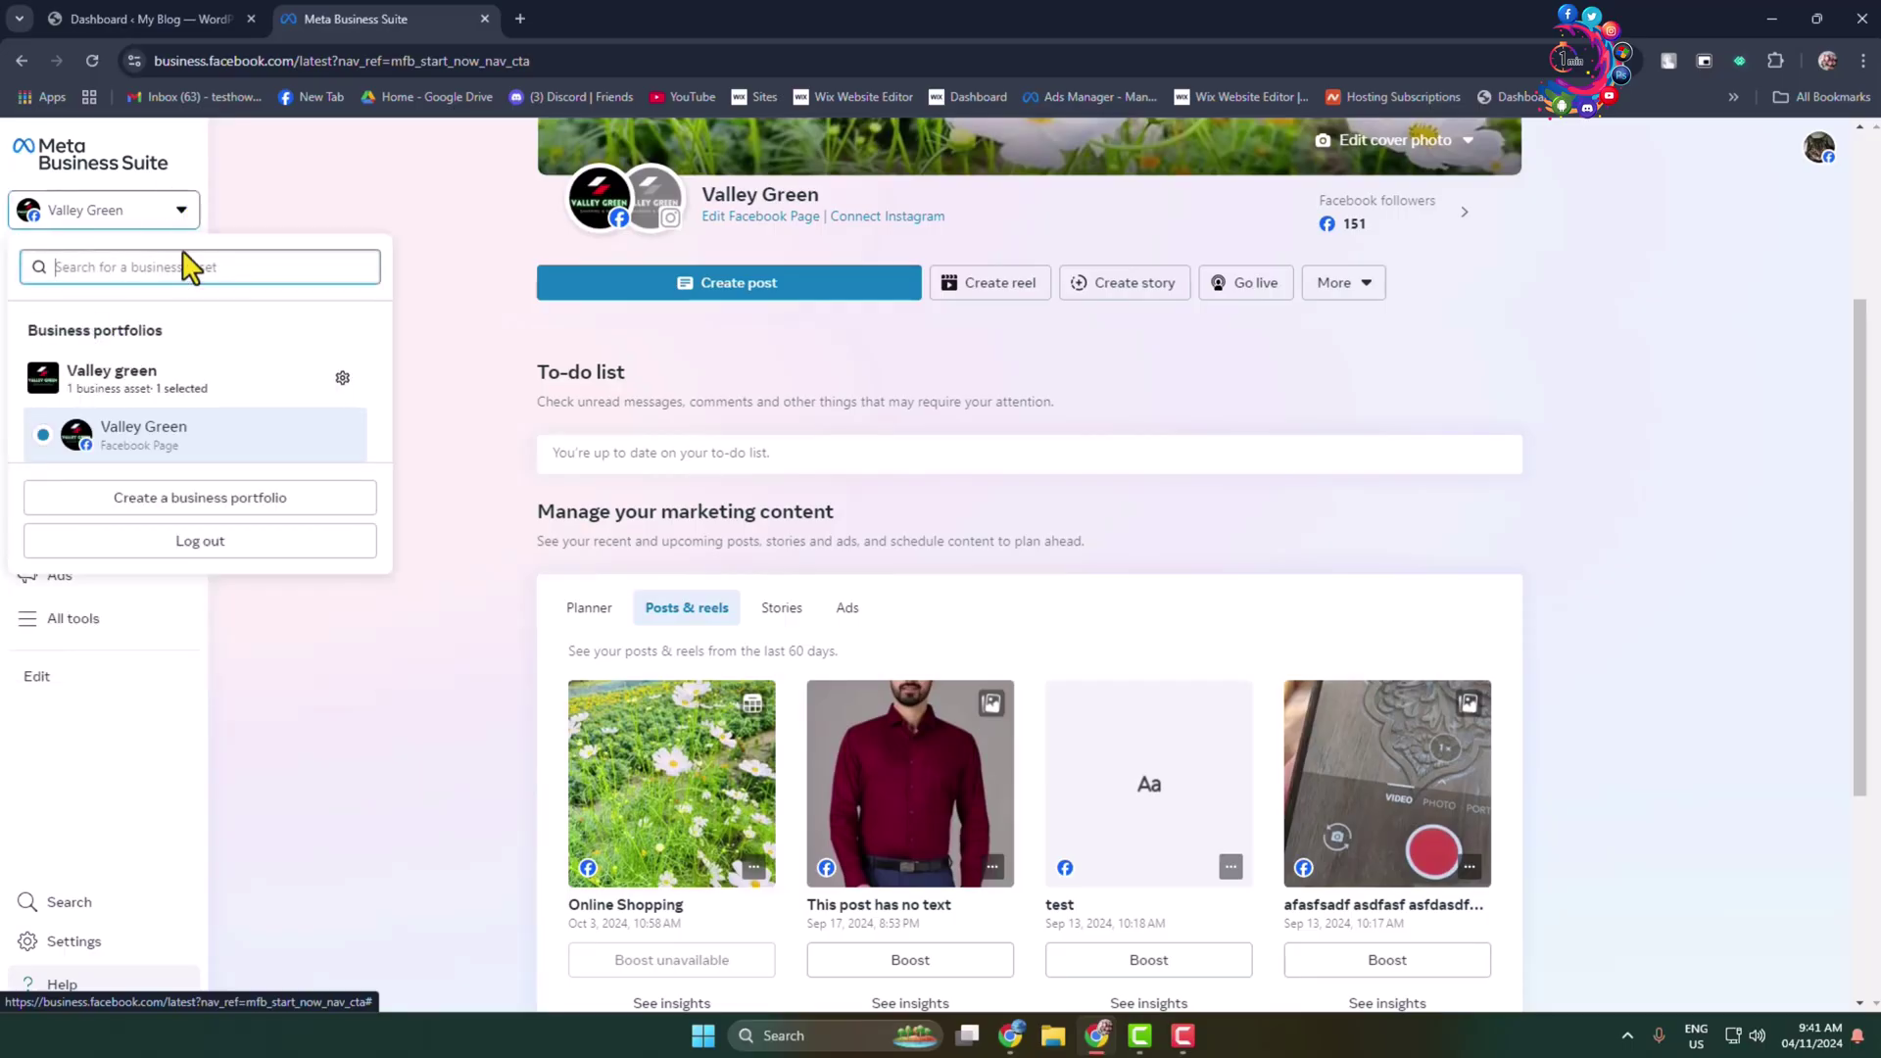
click(328, 208)
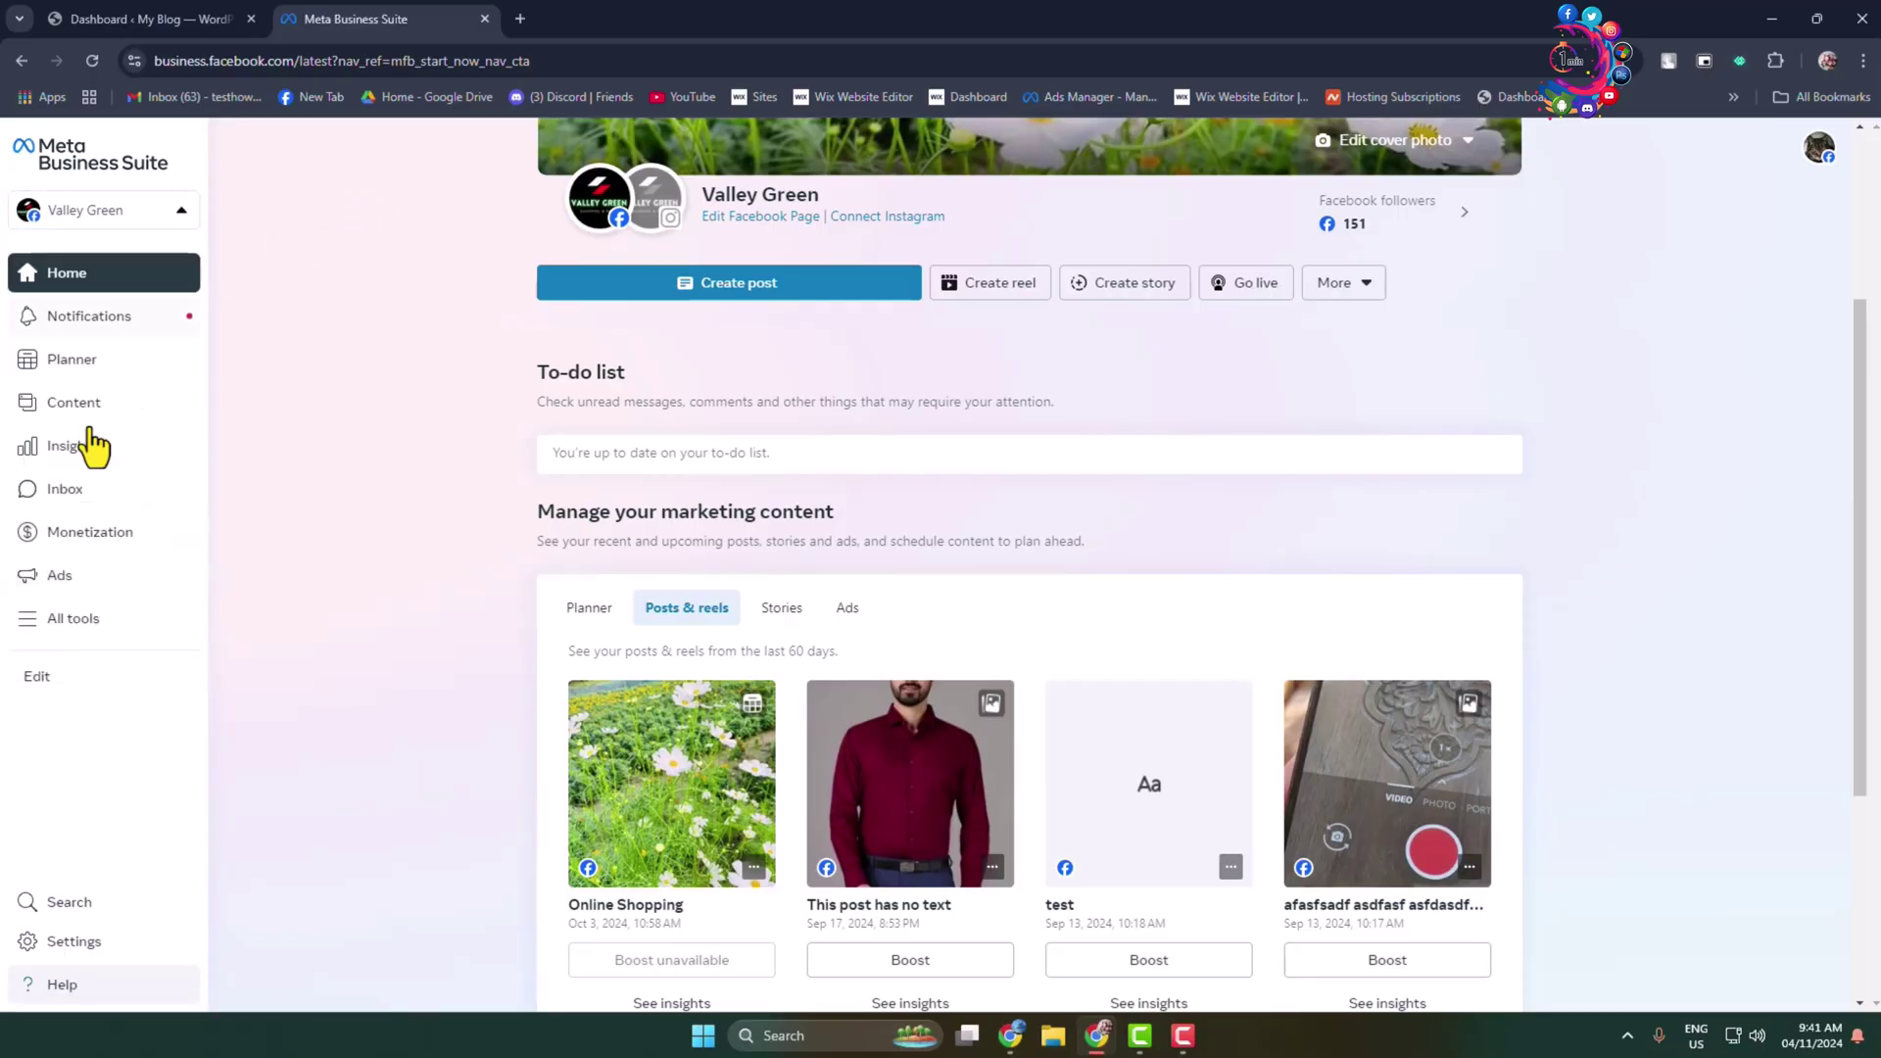
Find and copy the test pixel's ID in Events Manager, then return to the WordPress tab.
click(72, 632)
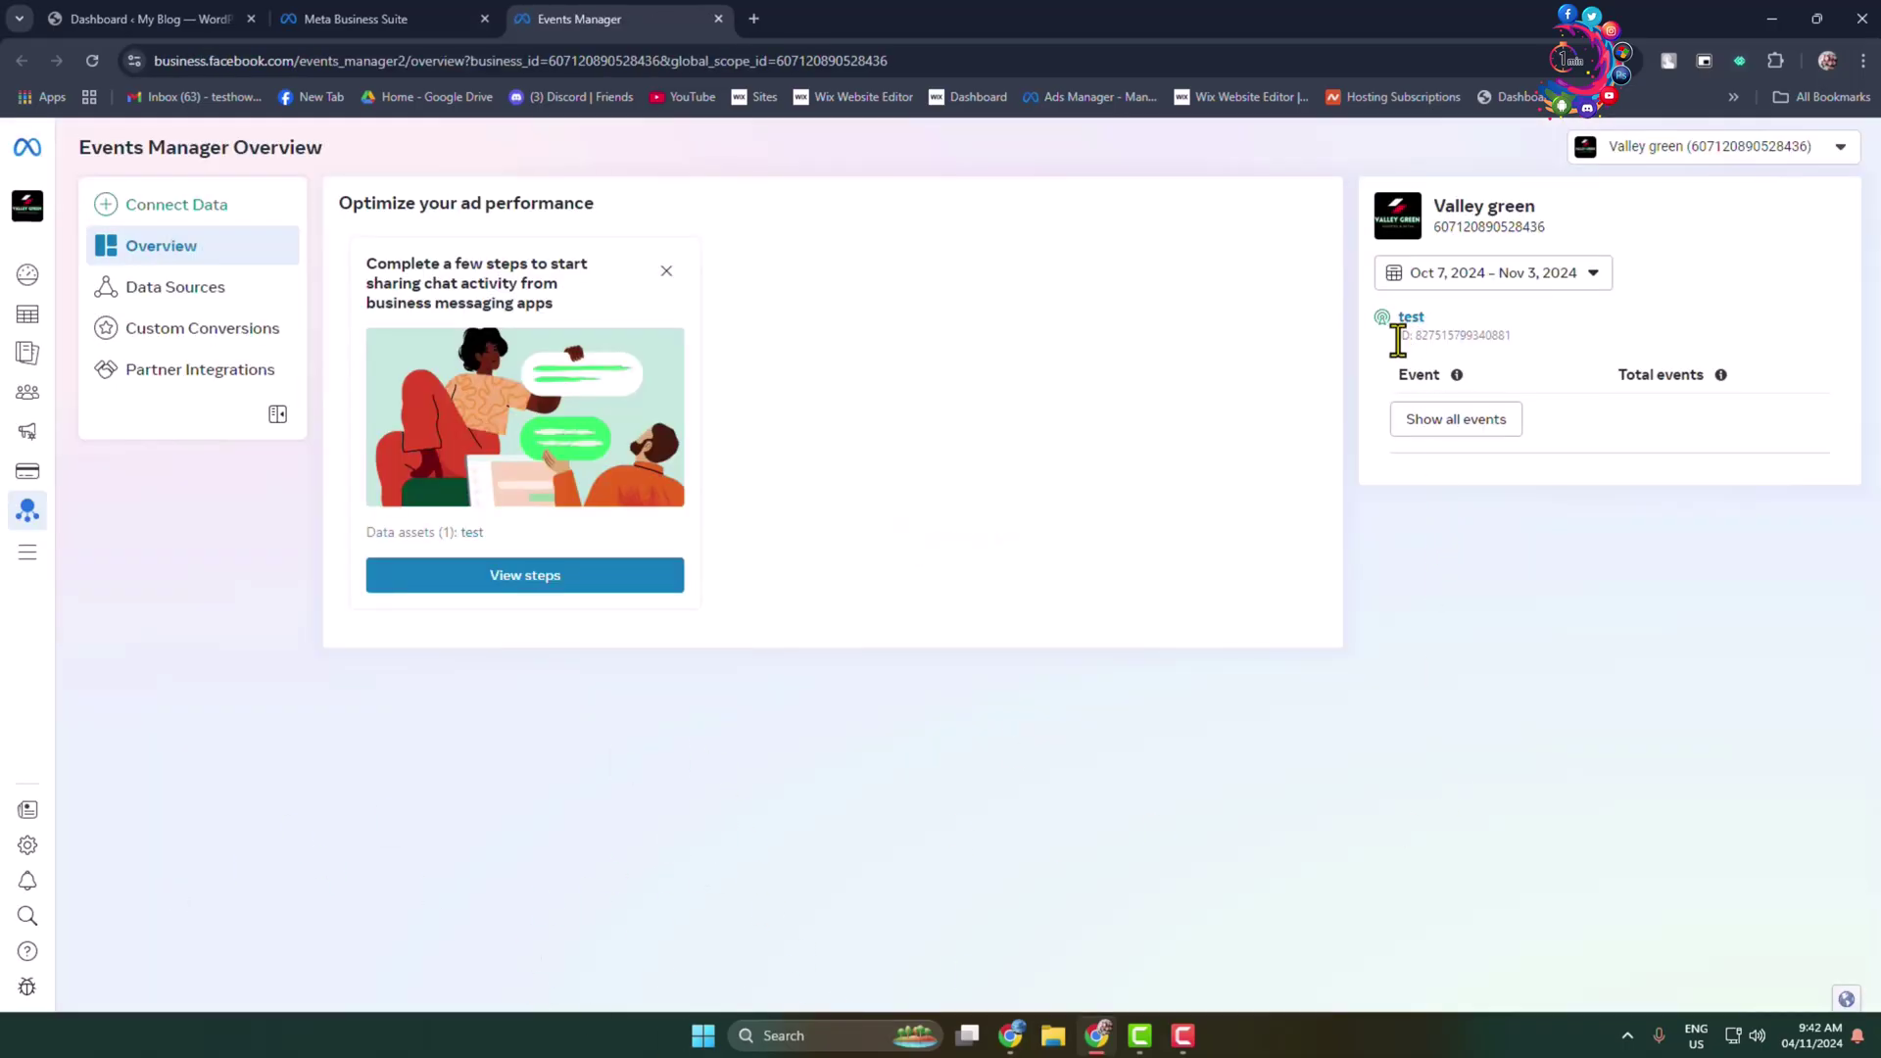
drag(1412, 339, 1529, 341)
click(1527, 342)
drag(1518, 343, 1399, 345)
click(1469, 335)
click(59, 19)
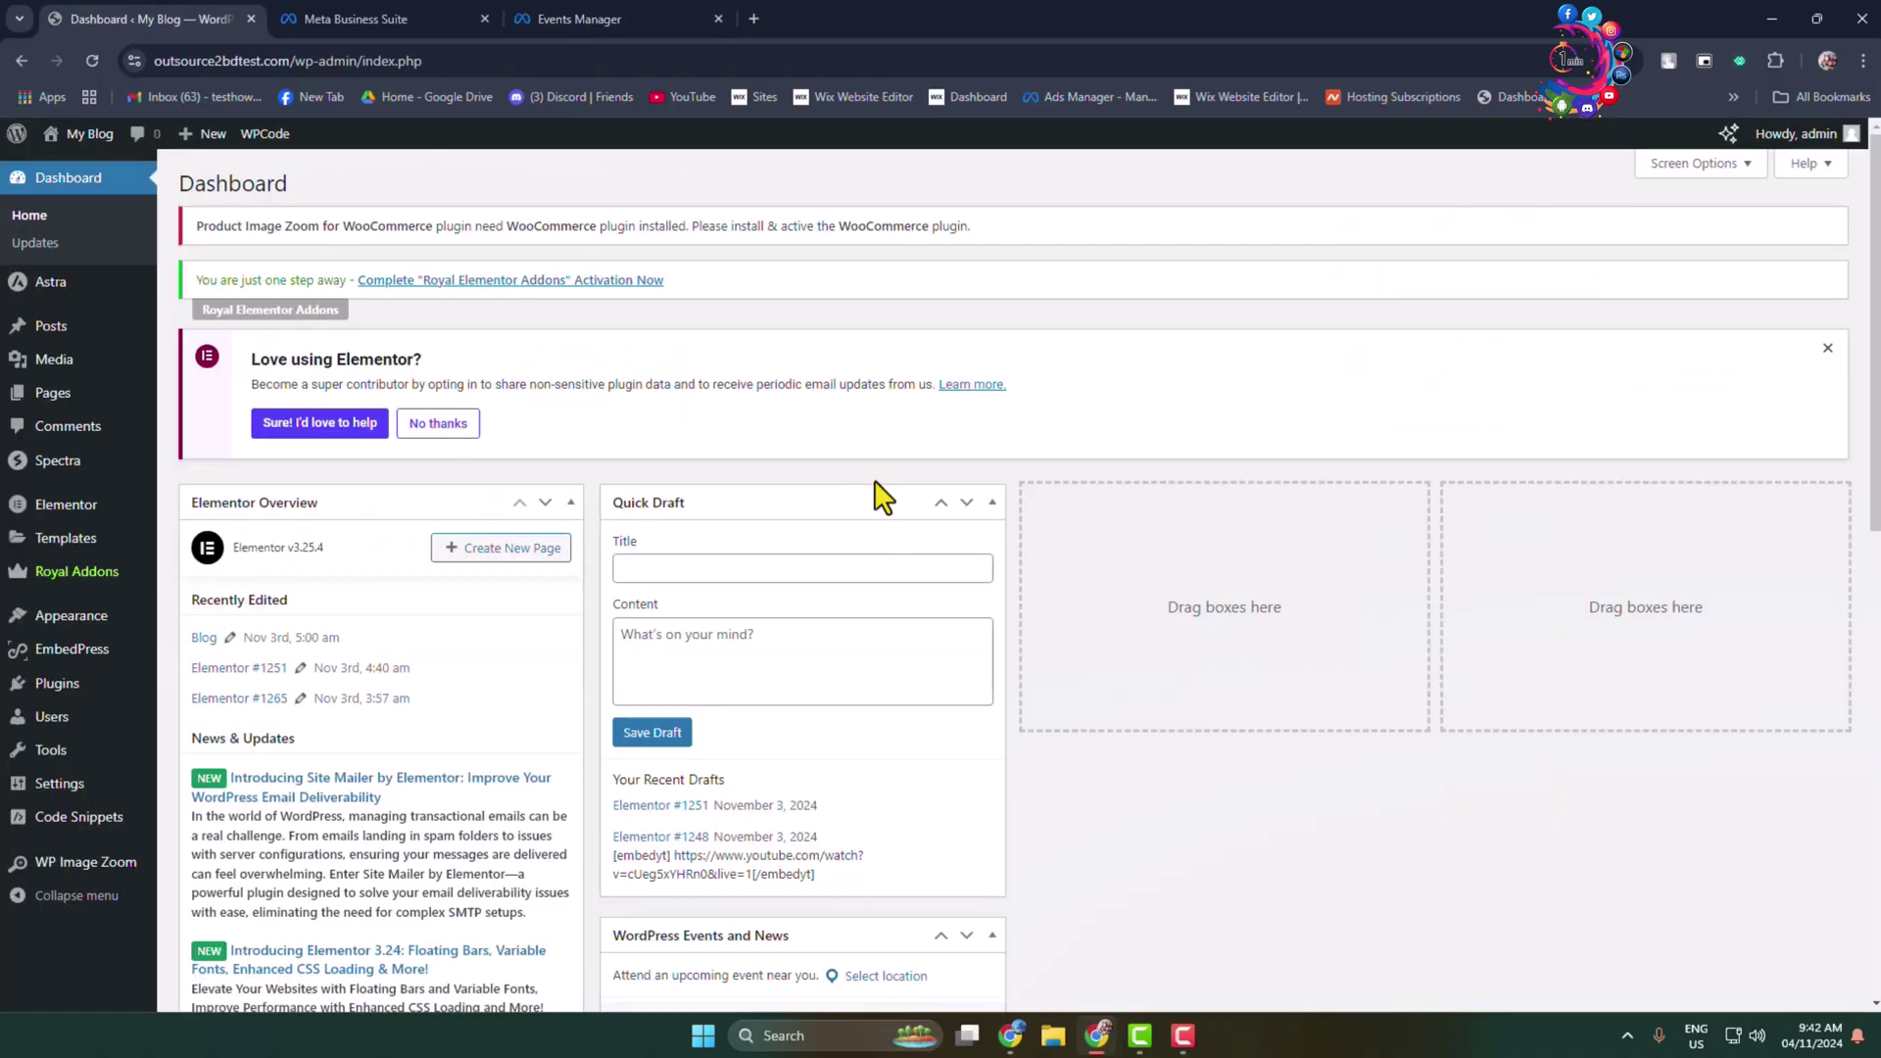
mouse_move(57, 613)
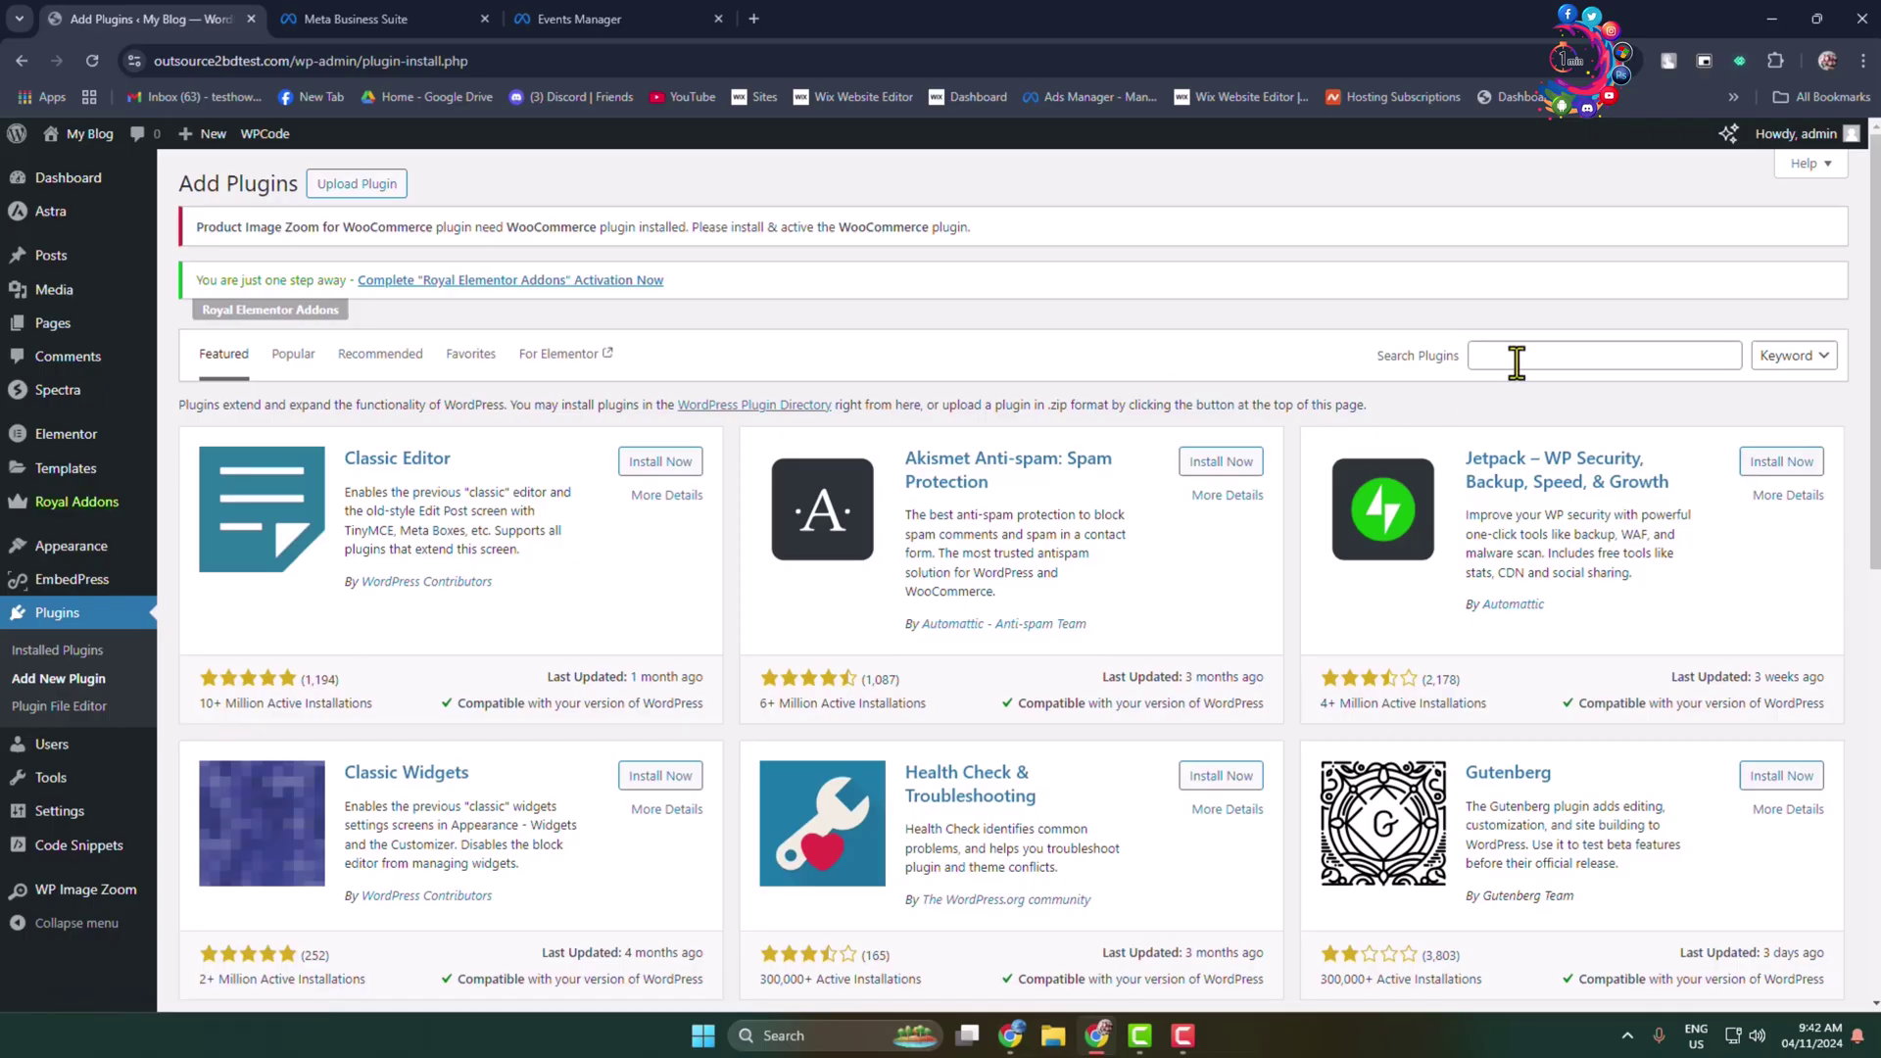
Search plugins for 'metaess' and install the Meta pixel for WordPress plugin.
click(1516, 363)
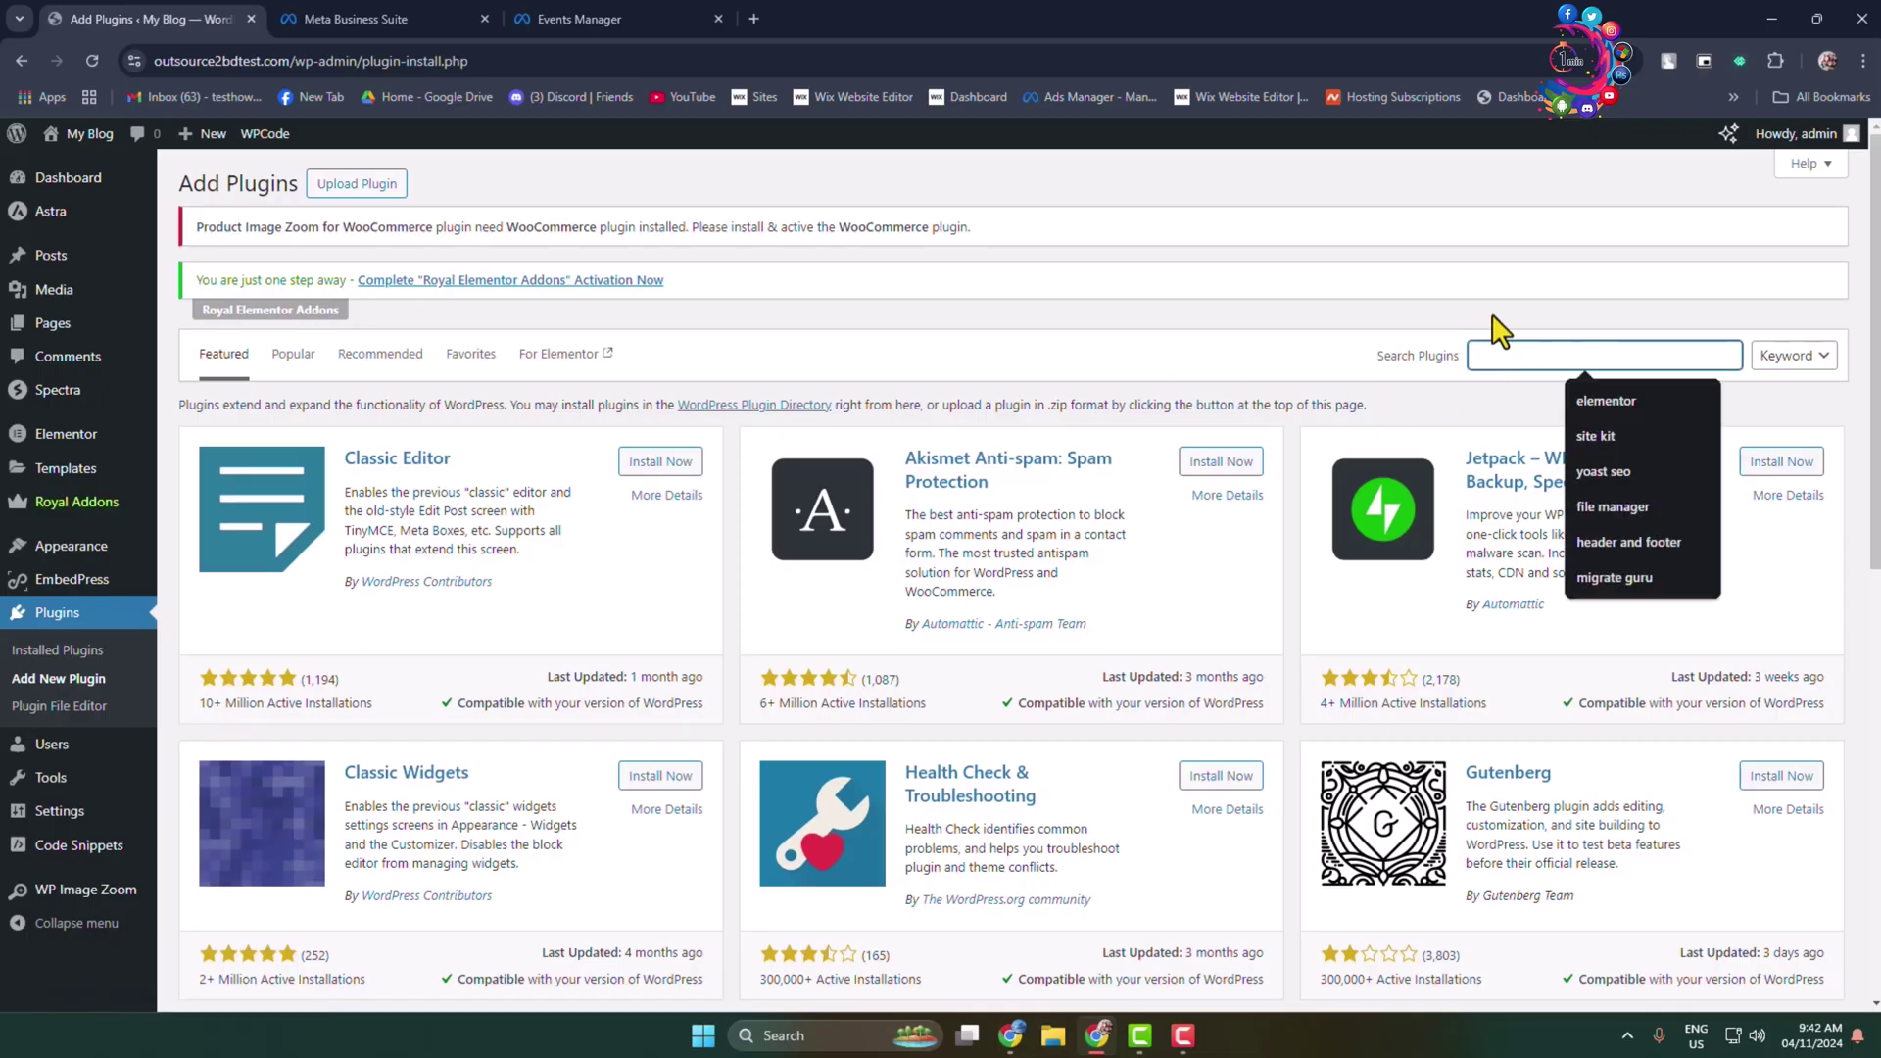
text(meta for wo)
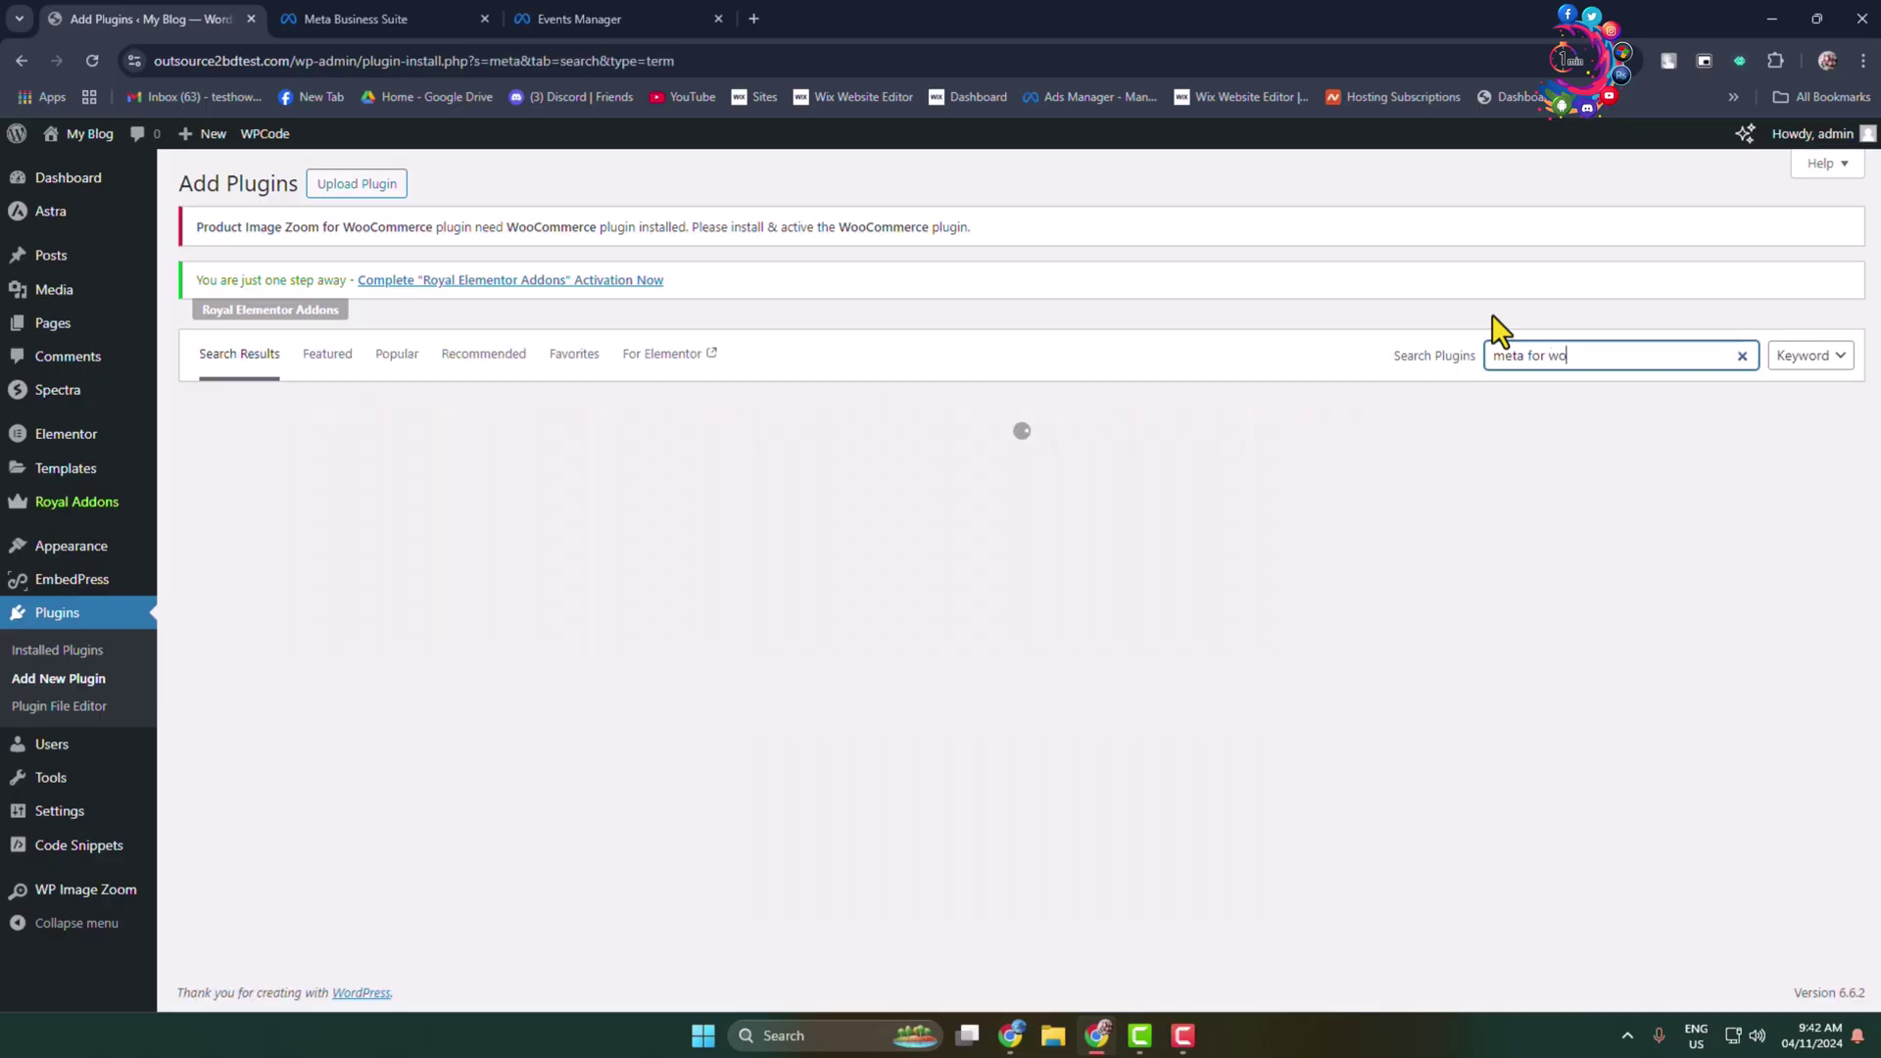
text(ess)
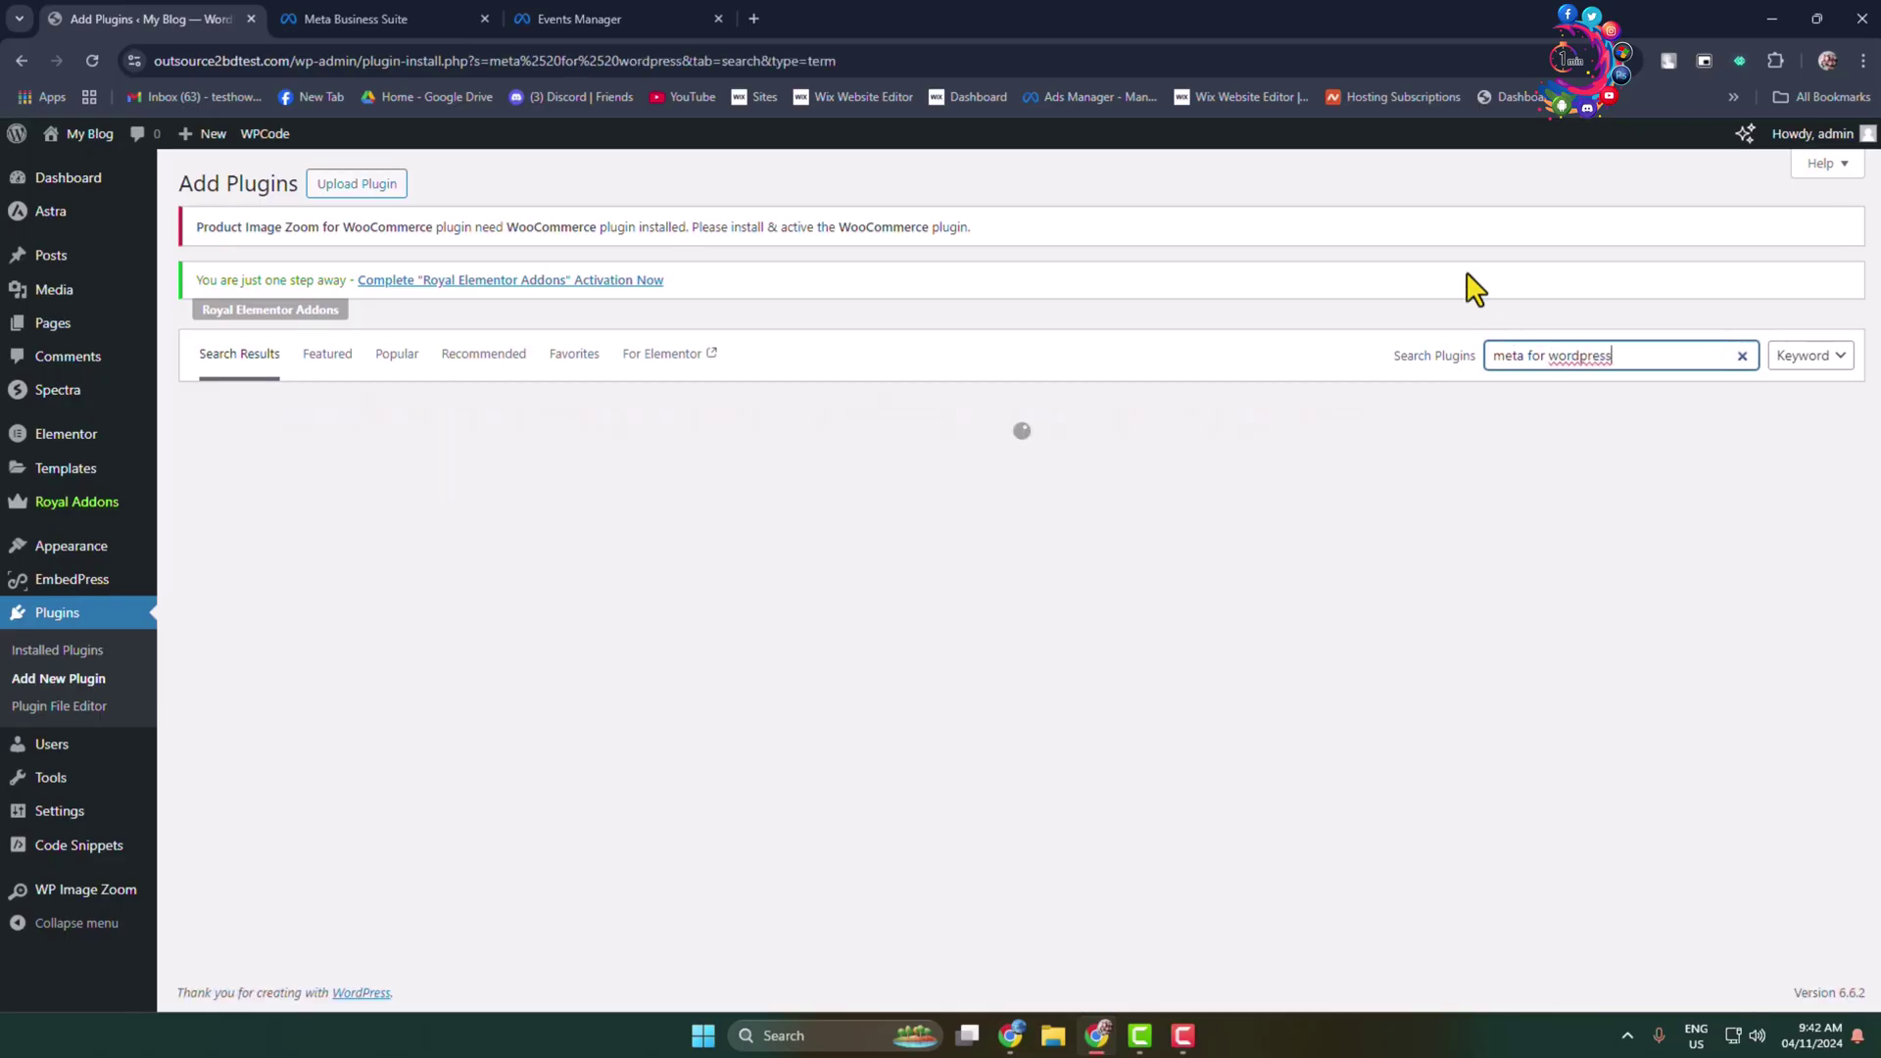
scroll(1411, 372, down, 5)
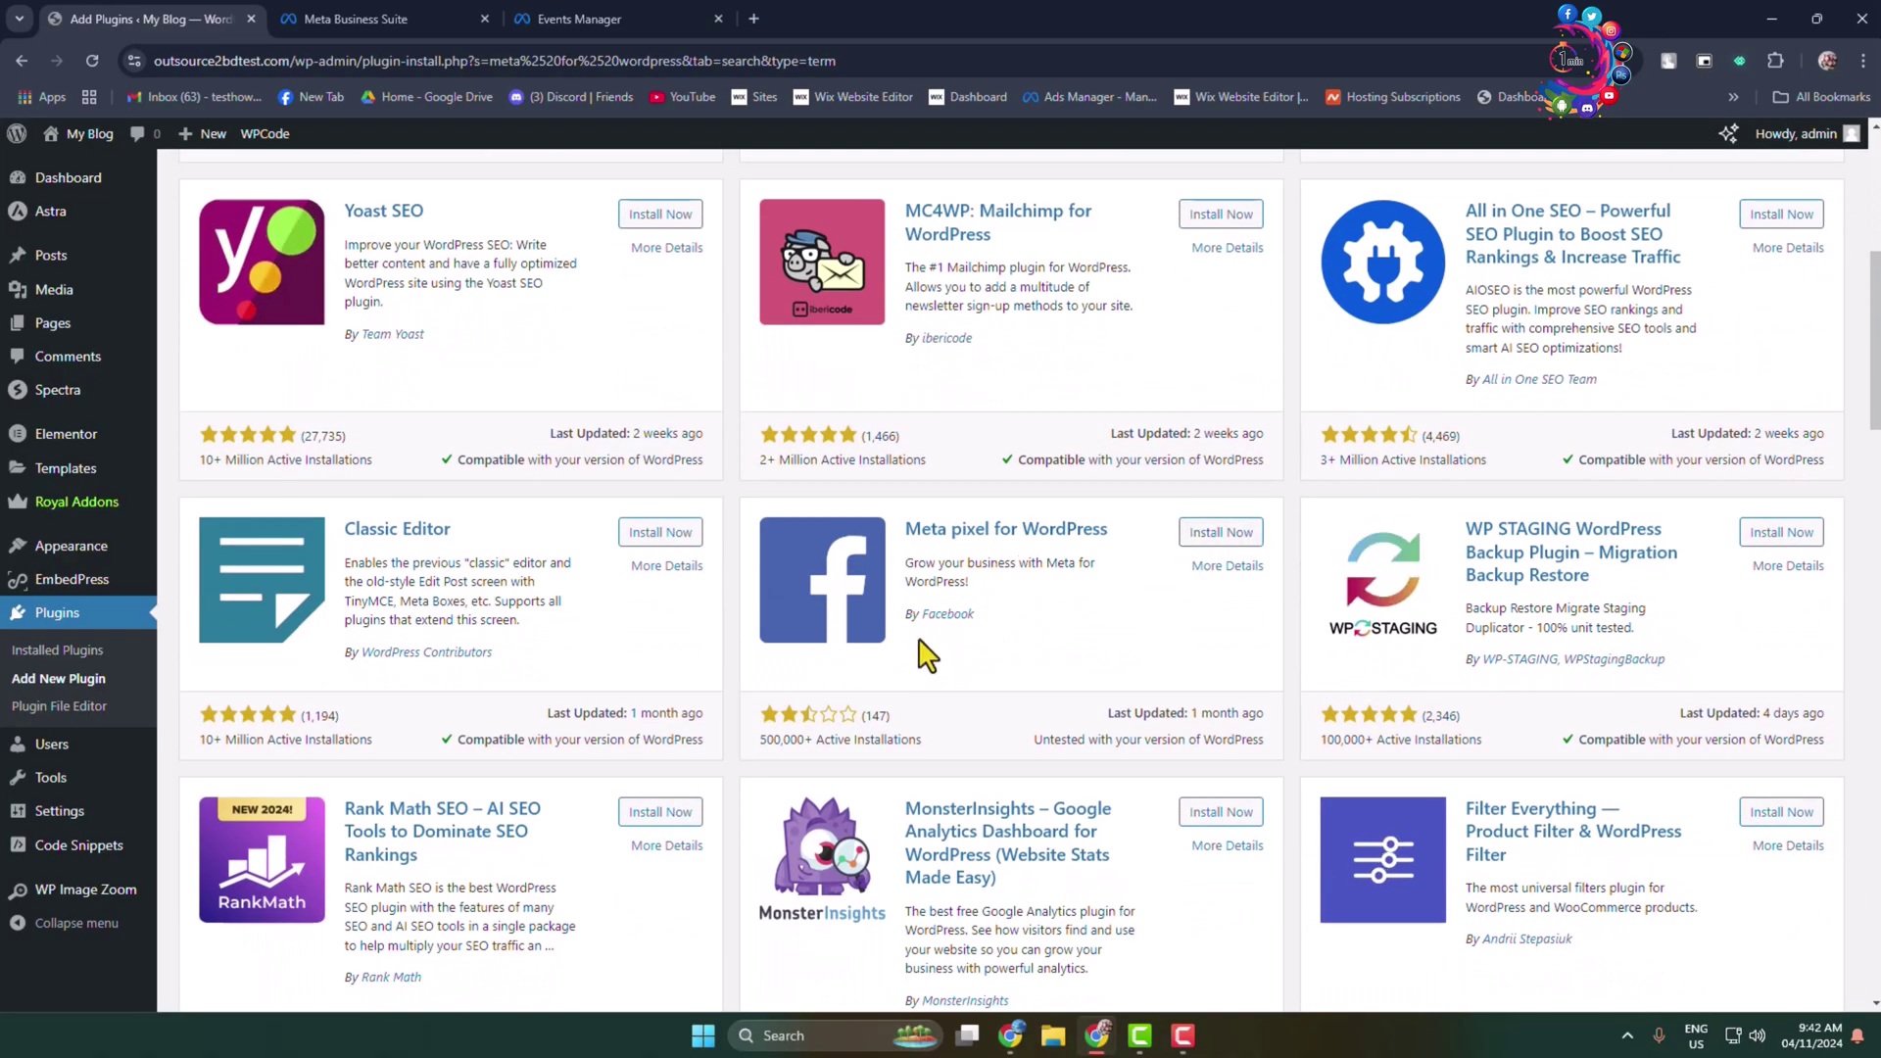
click(1198, 535)
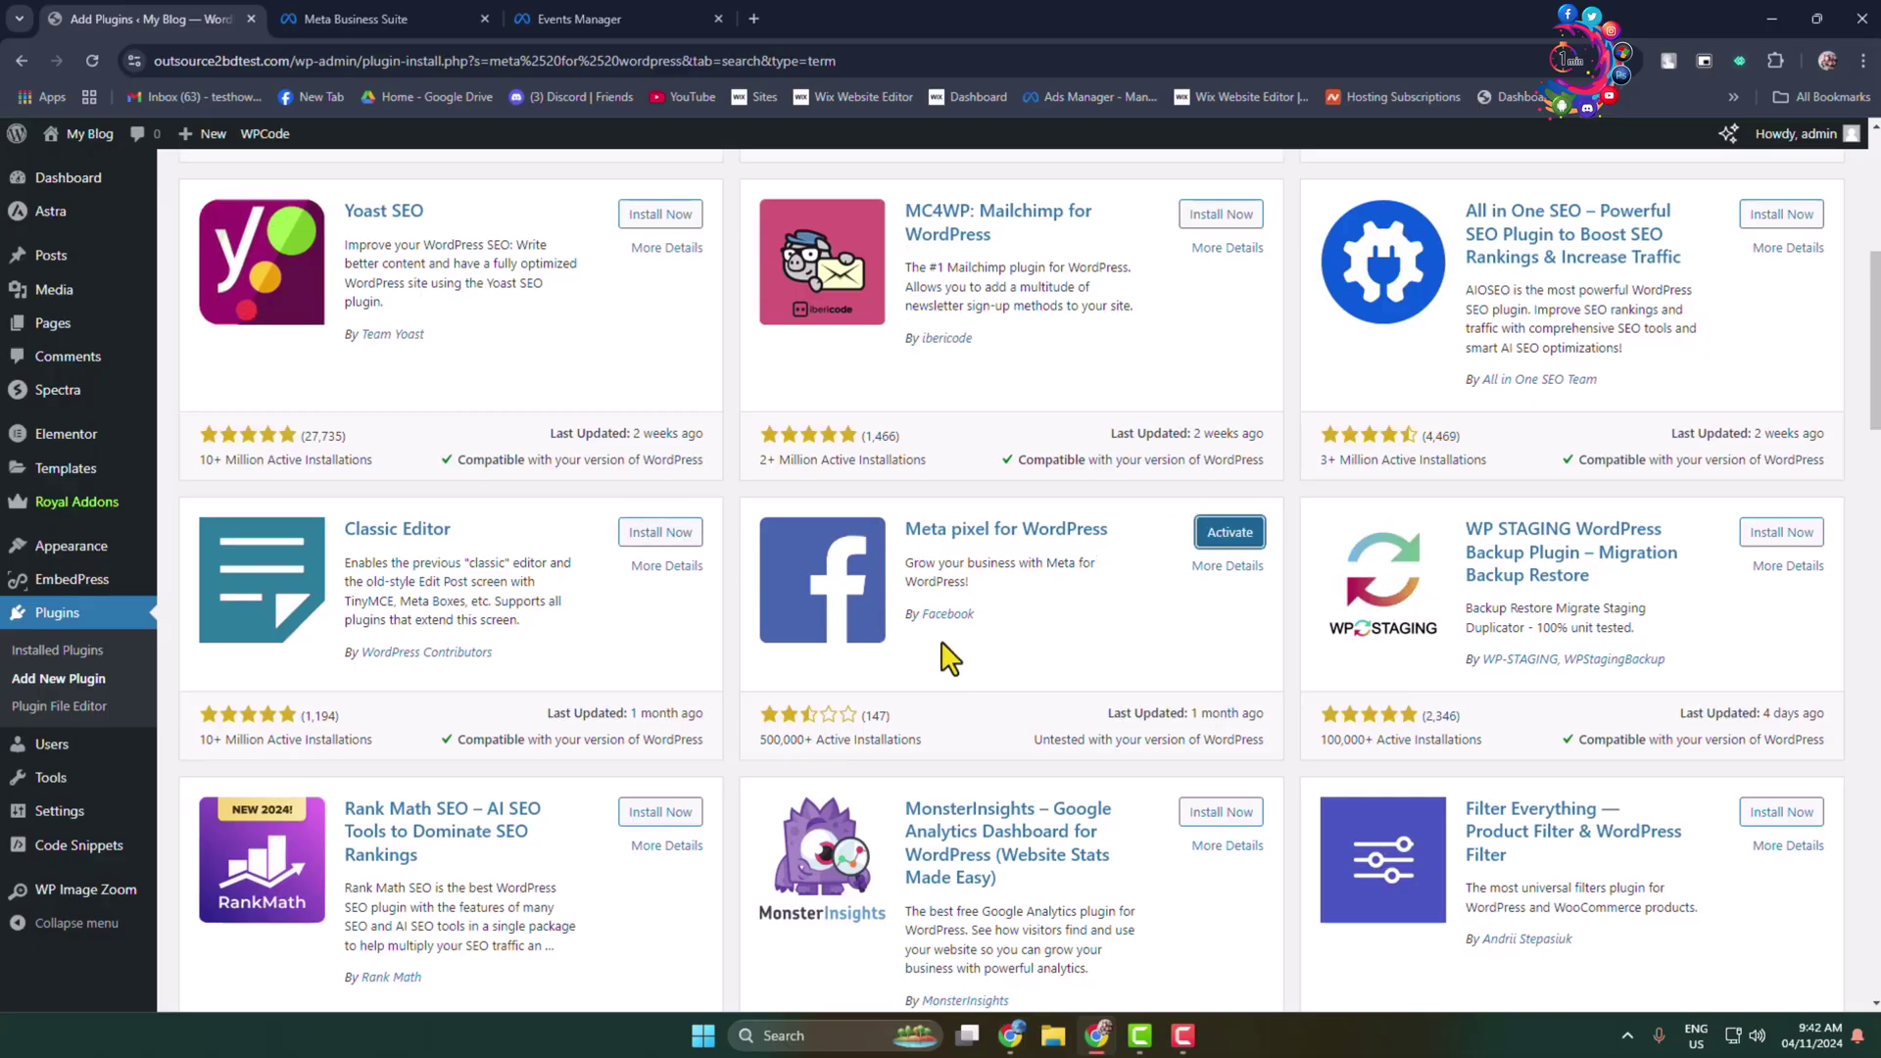
Activate the Meta pixel for WordPress plugin and go to Settings > Meta.
click(1230, 534)
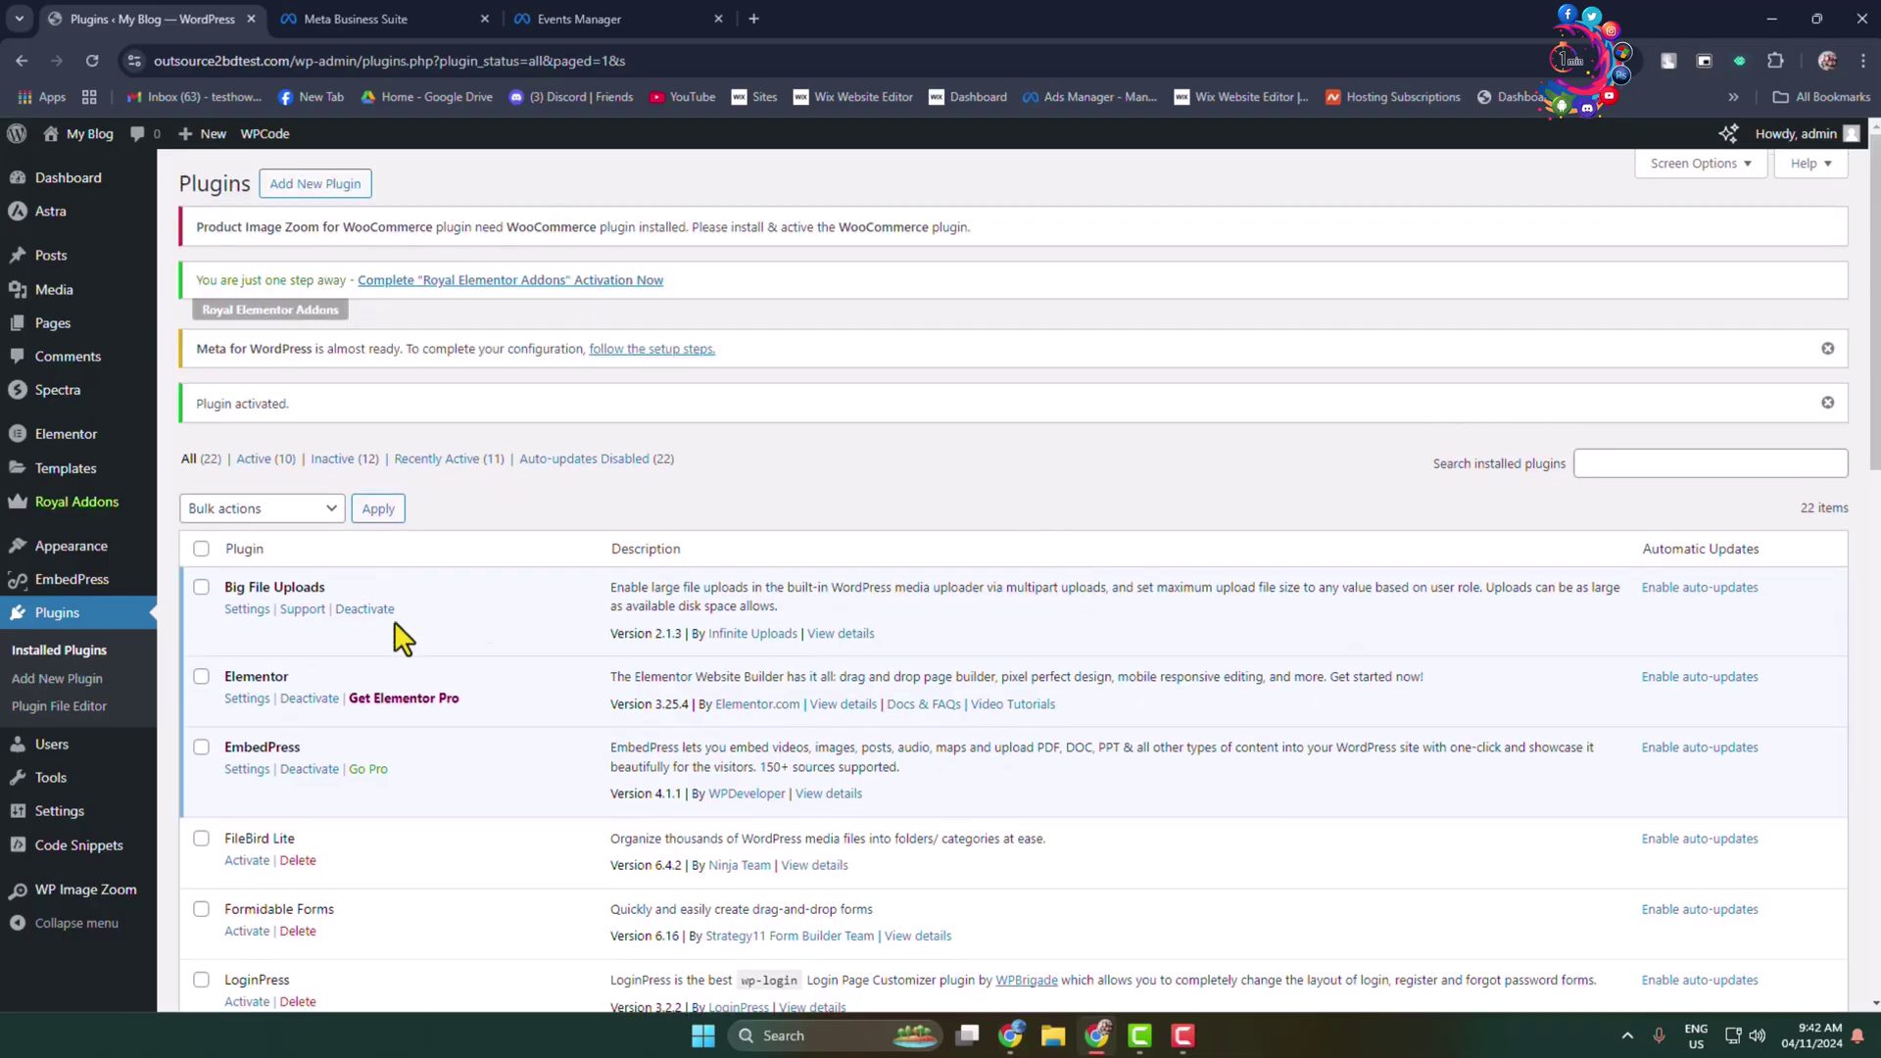
mouse_move(59, 809)
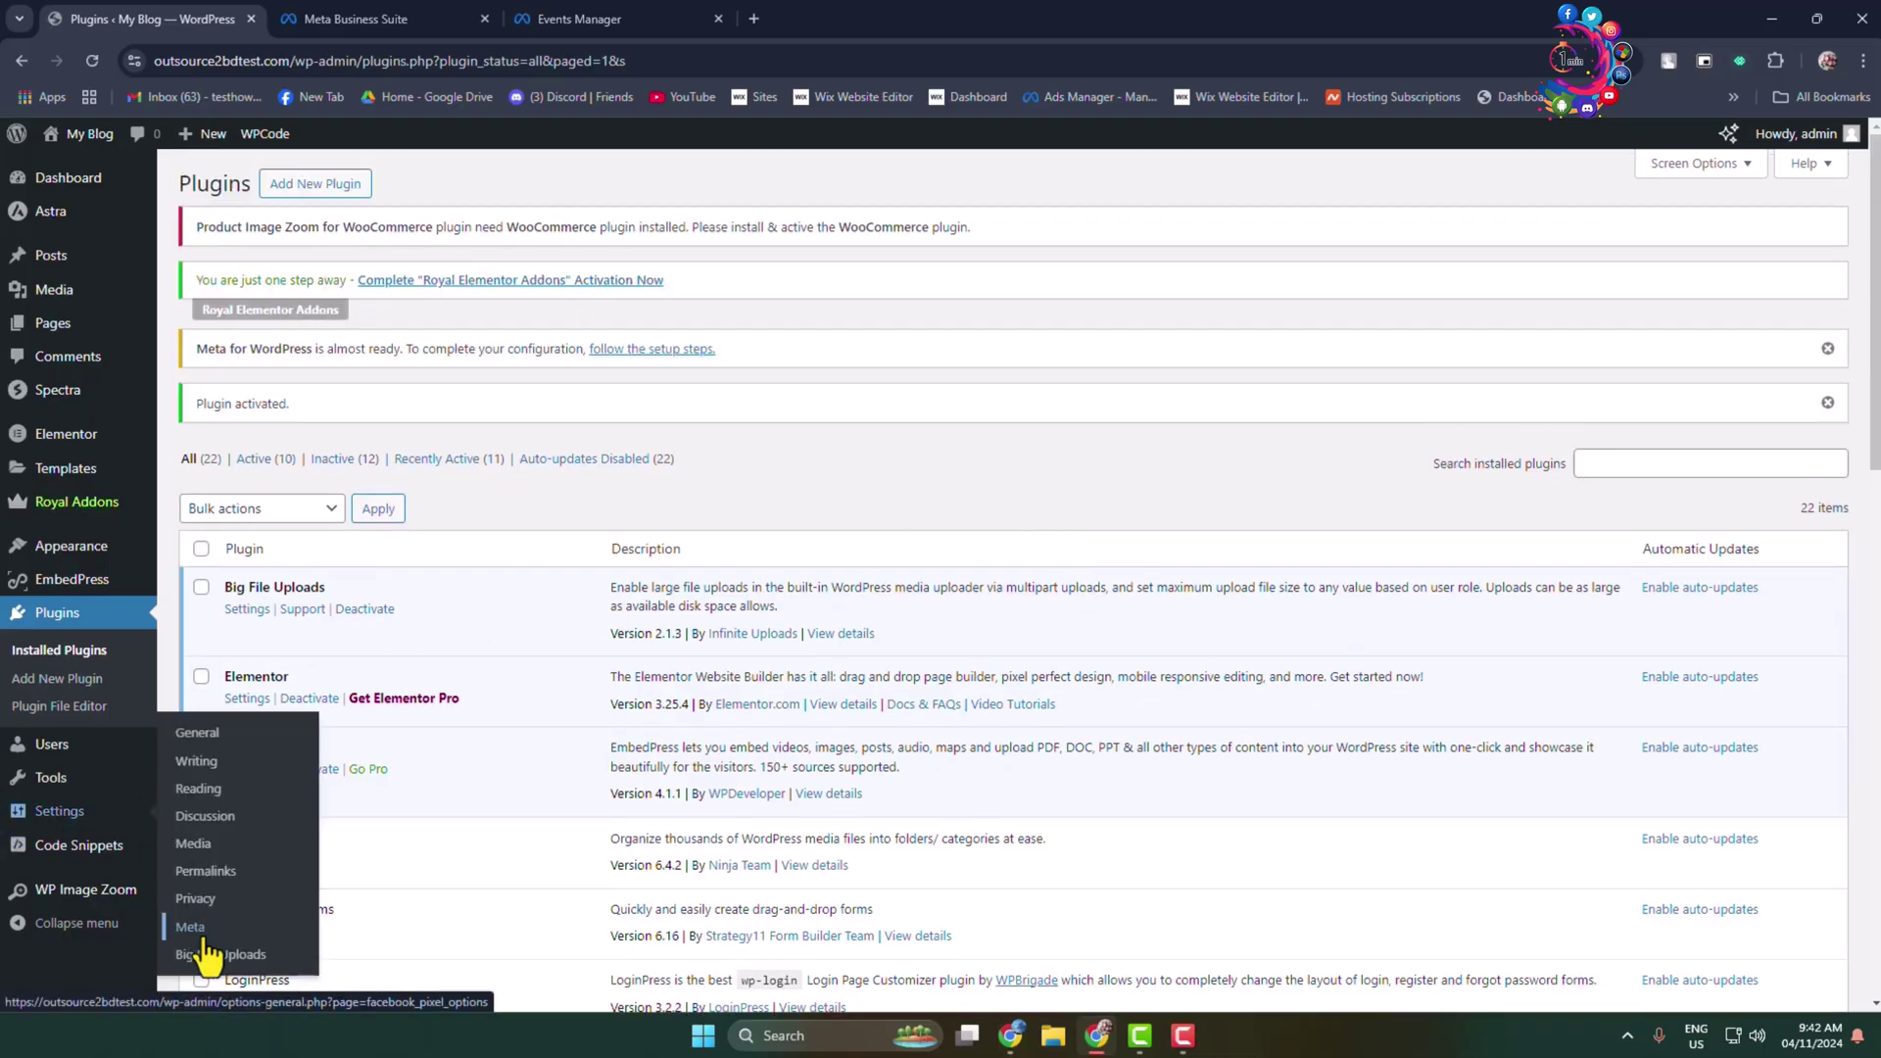
click(191, 927)
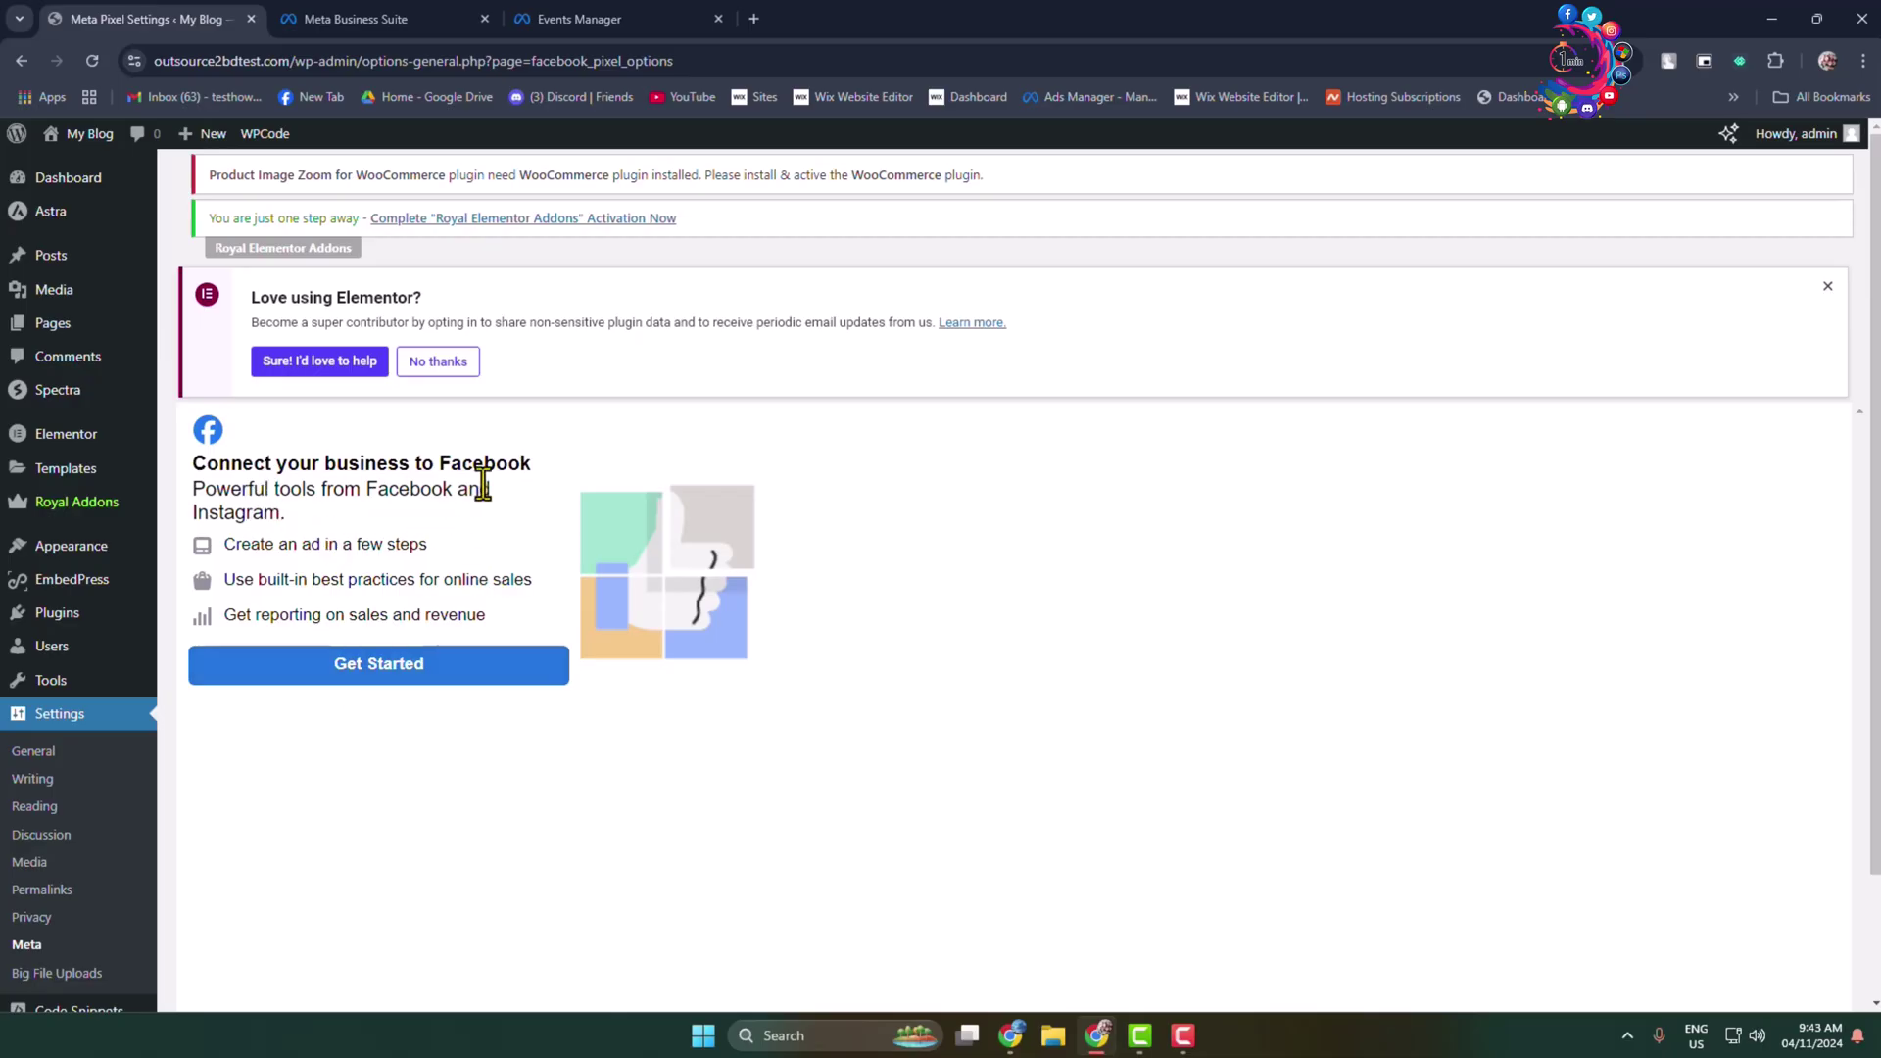
Start the Facebook connection and continue with the current Facebook account.
click(395, 677)
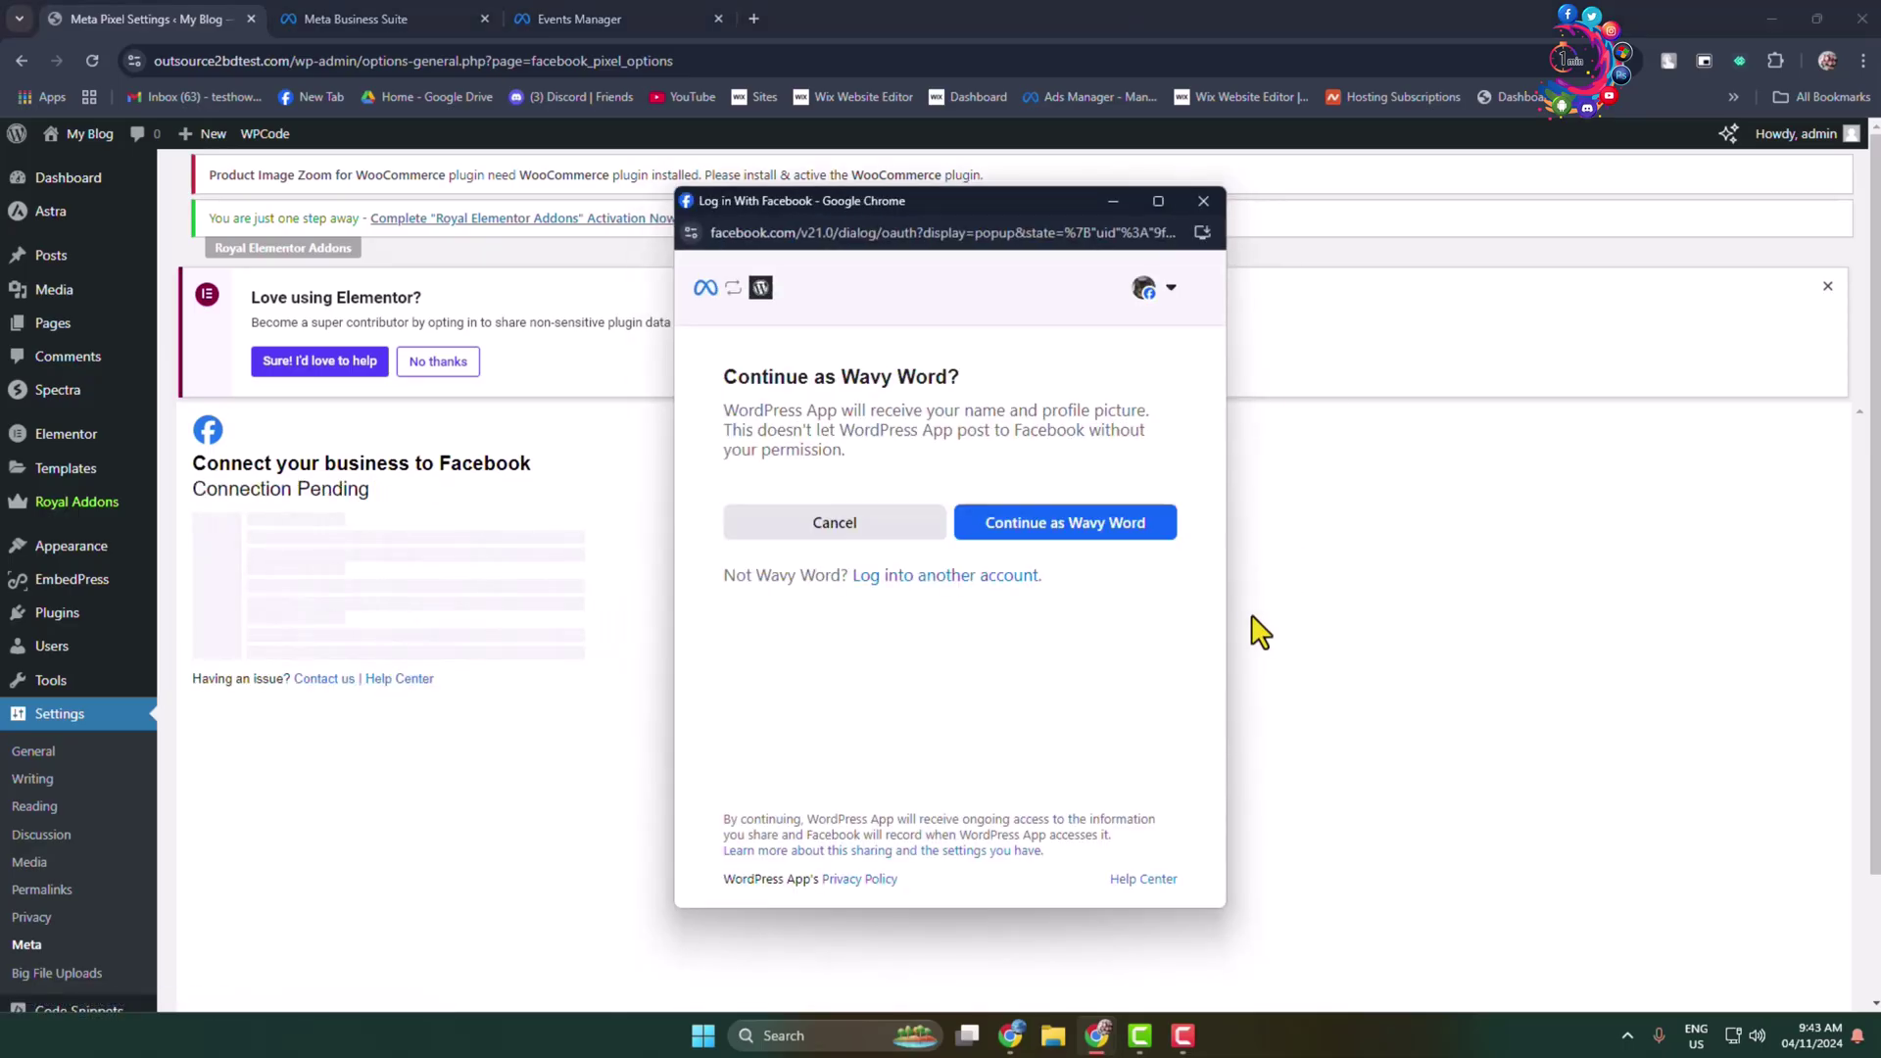
click(1169, 292)
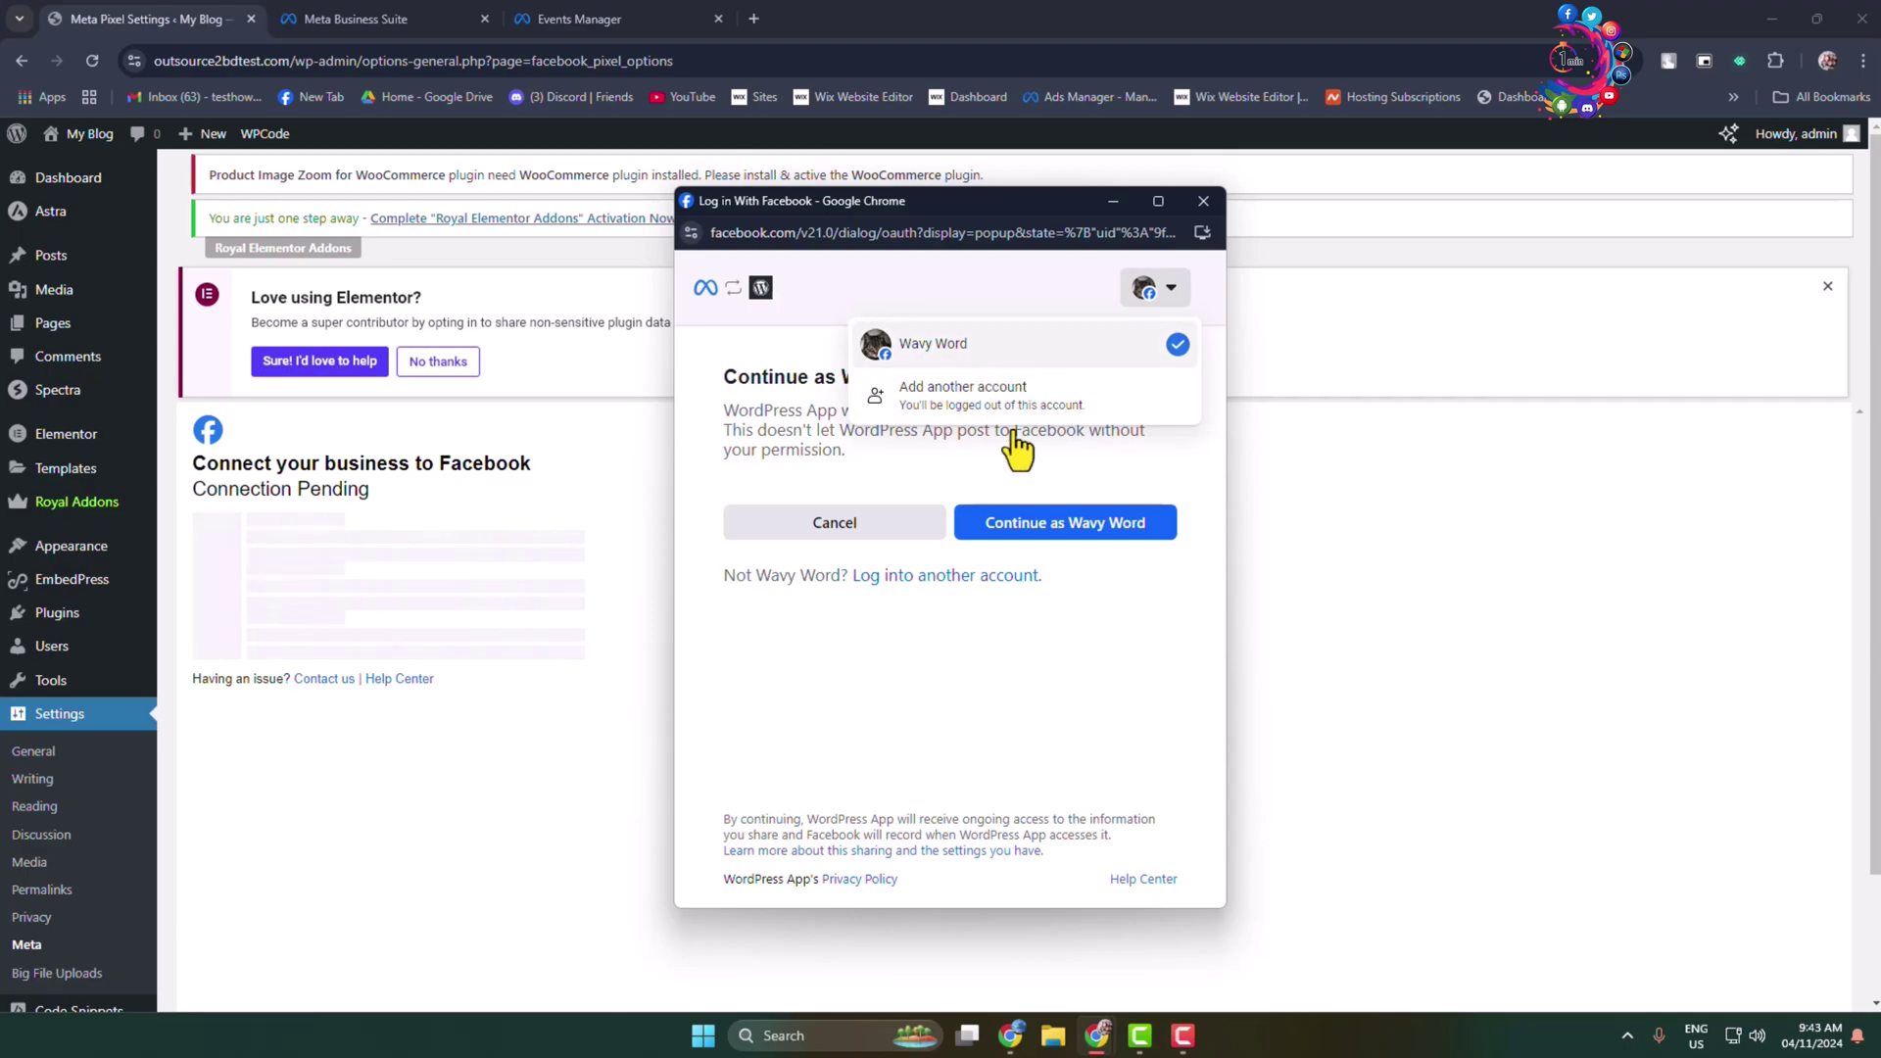
click(998, 637)
click(1073, 549)
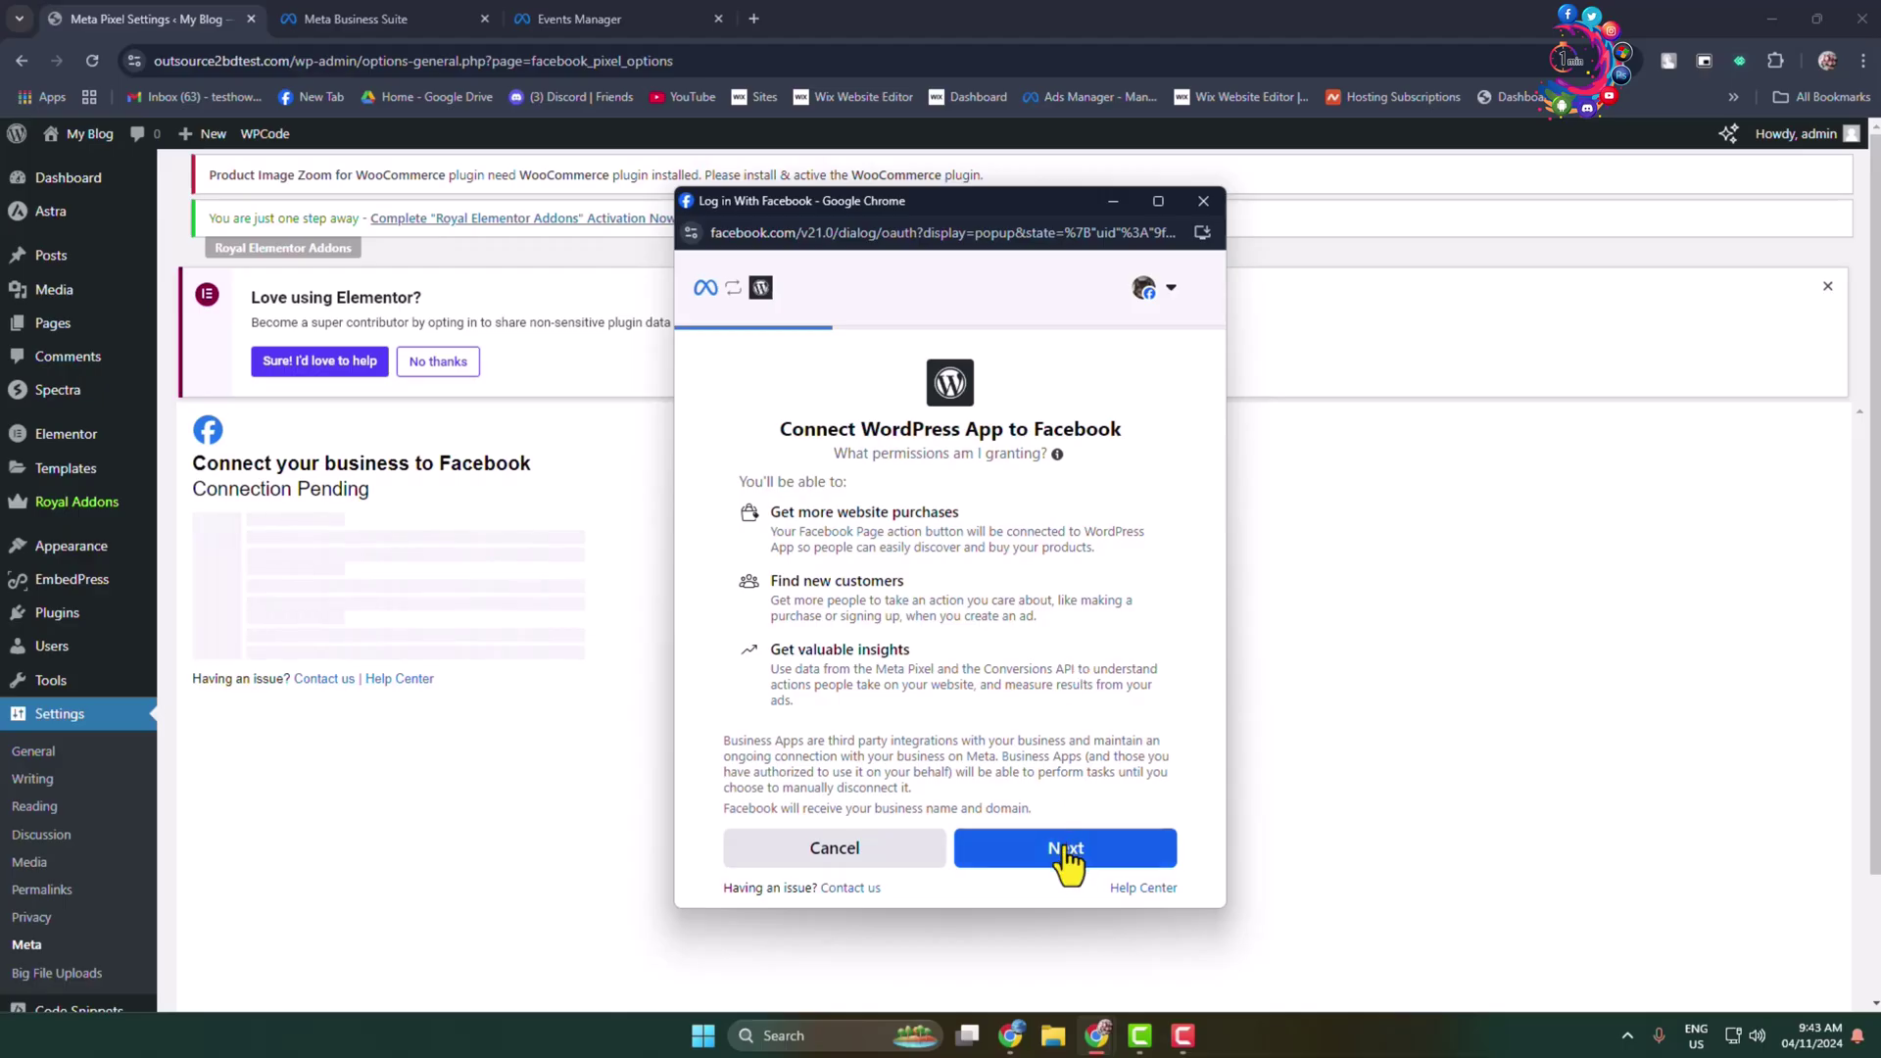
Accept the permissions and review the chosen business portfolio and Meta Pixel.
click(1067, 853)
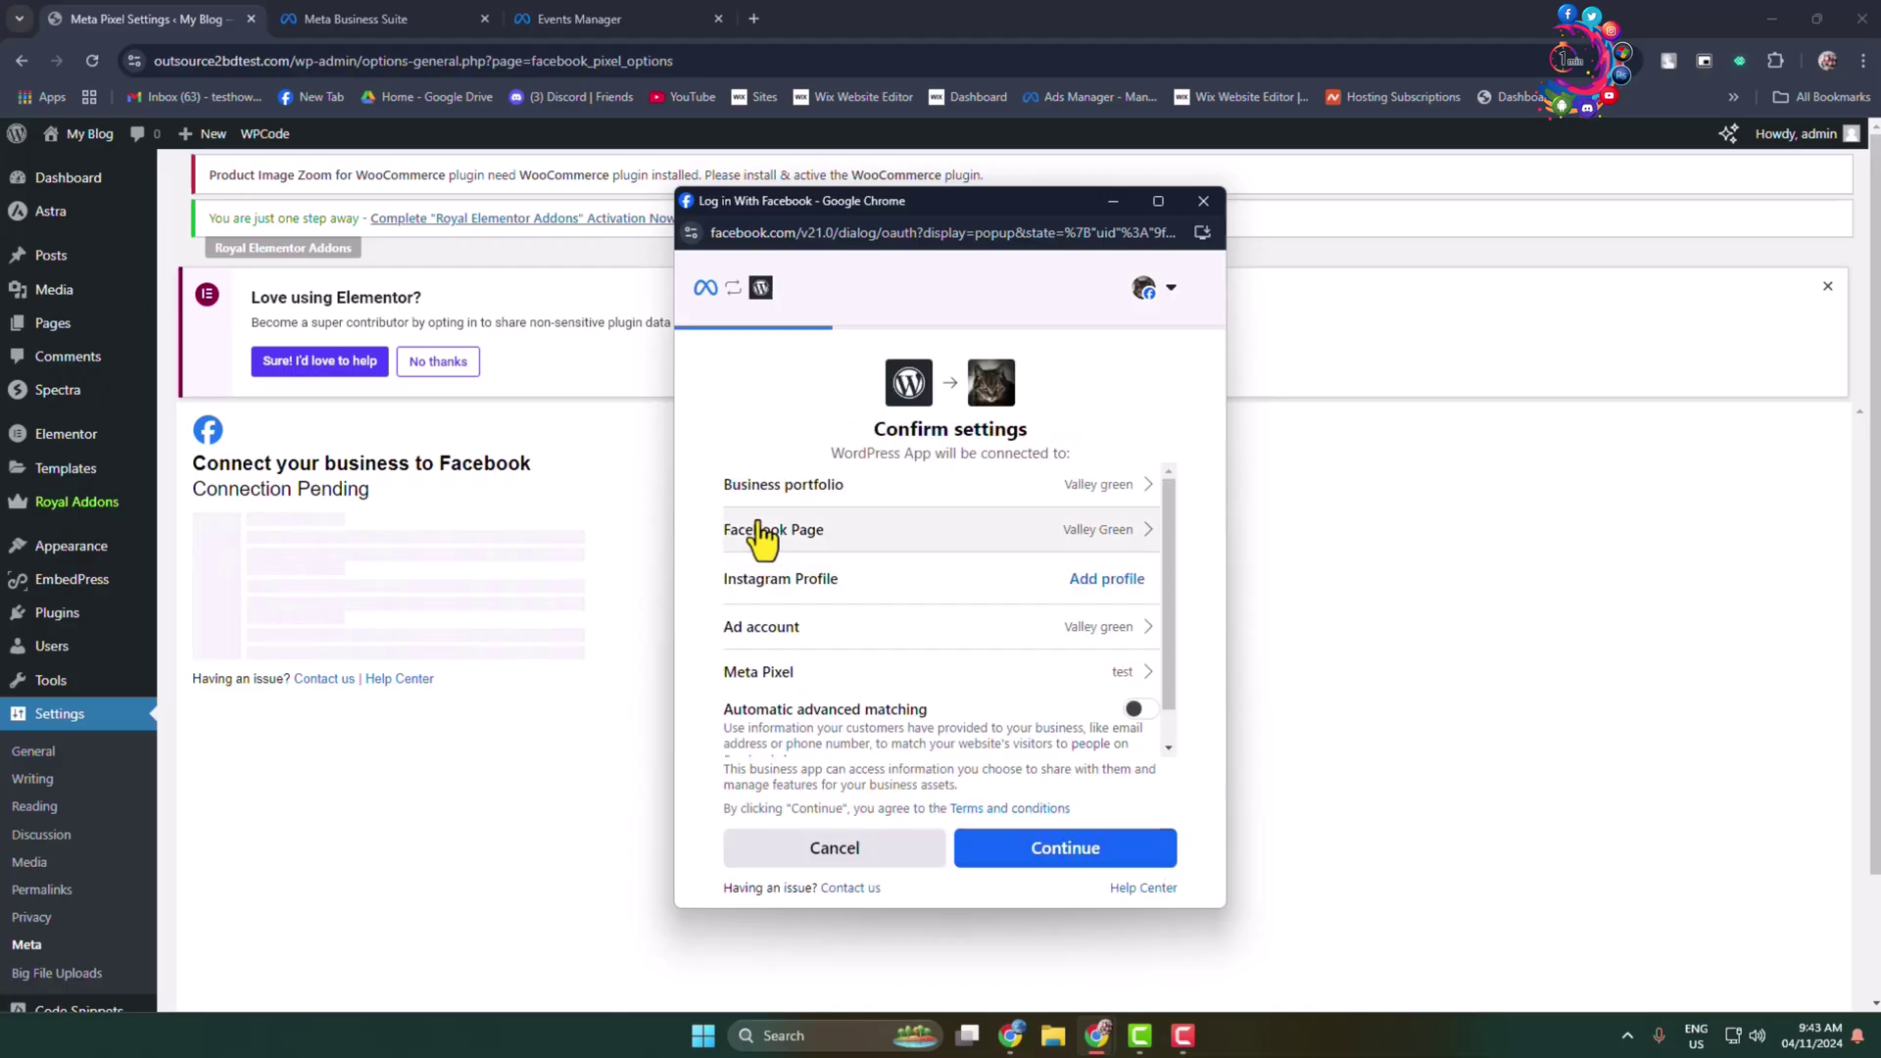
click(1144, 486)
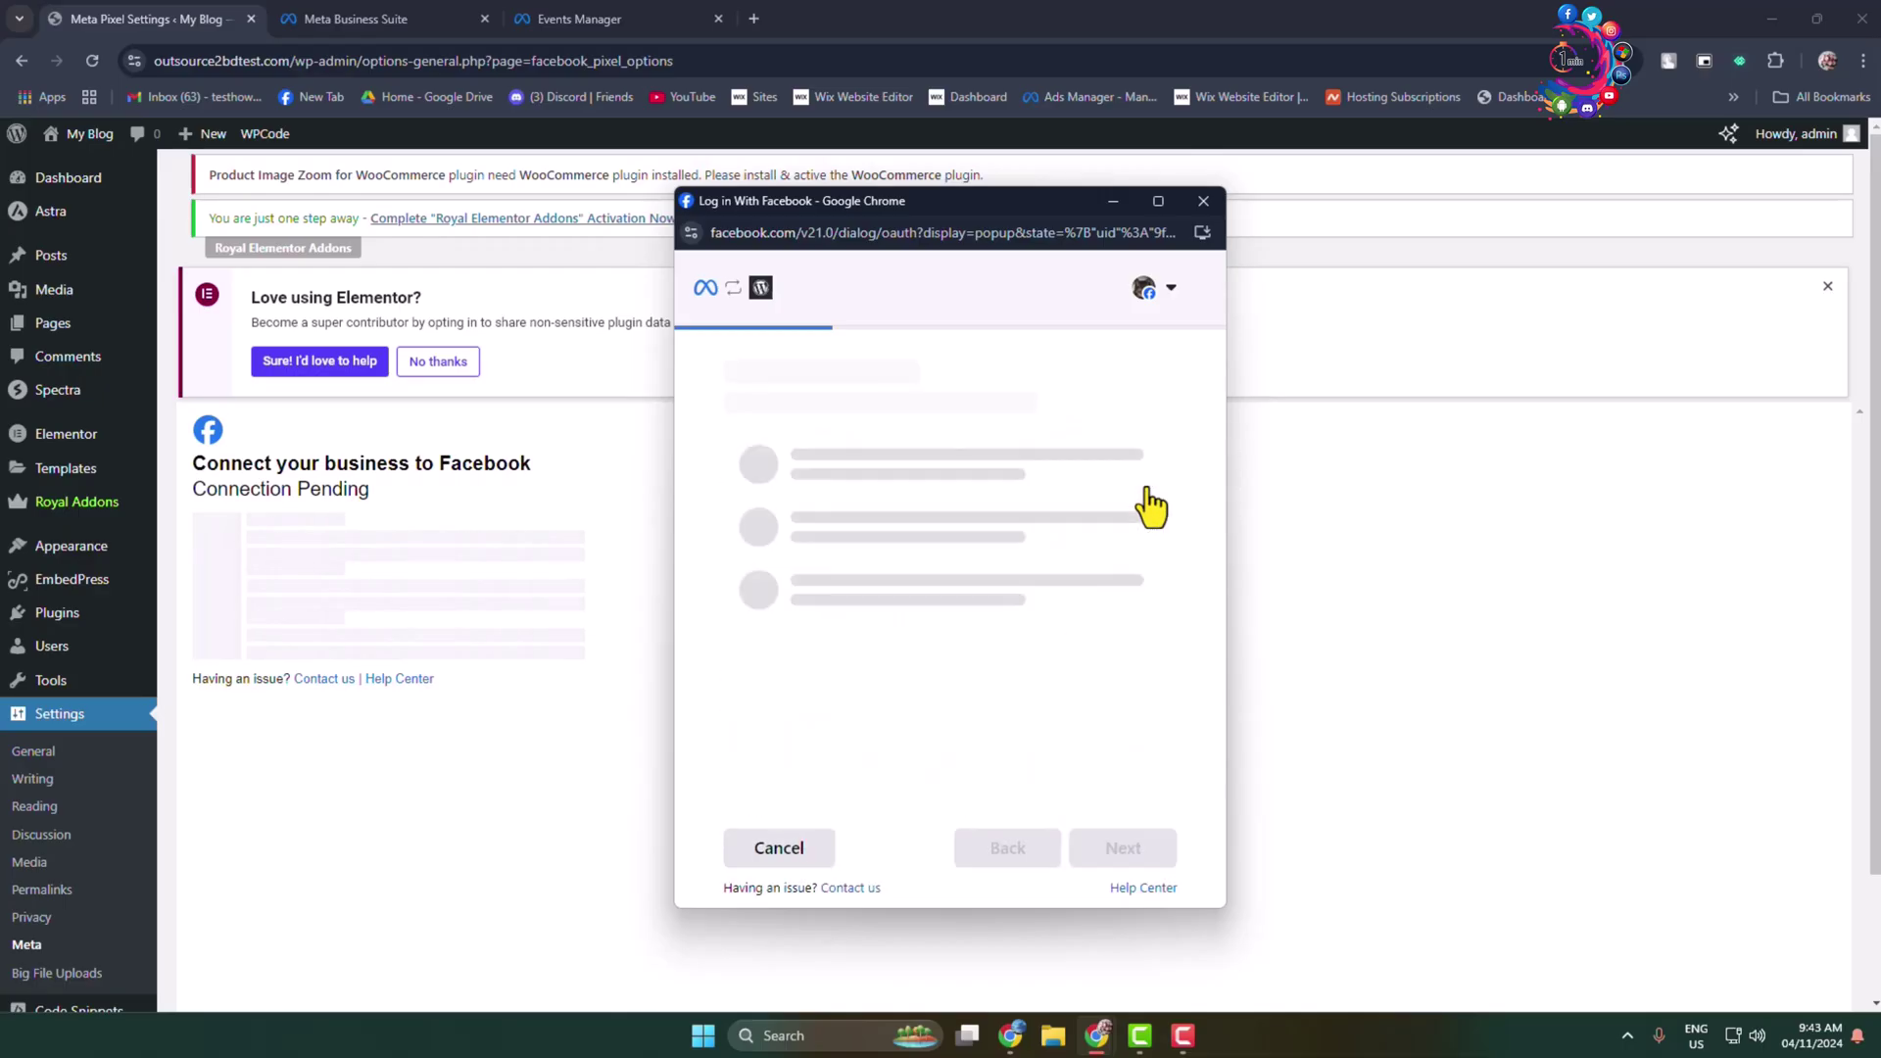
click(1017, 851)
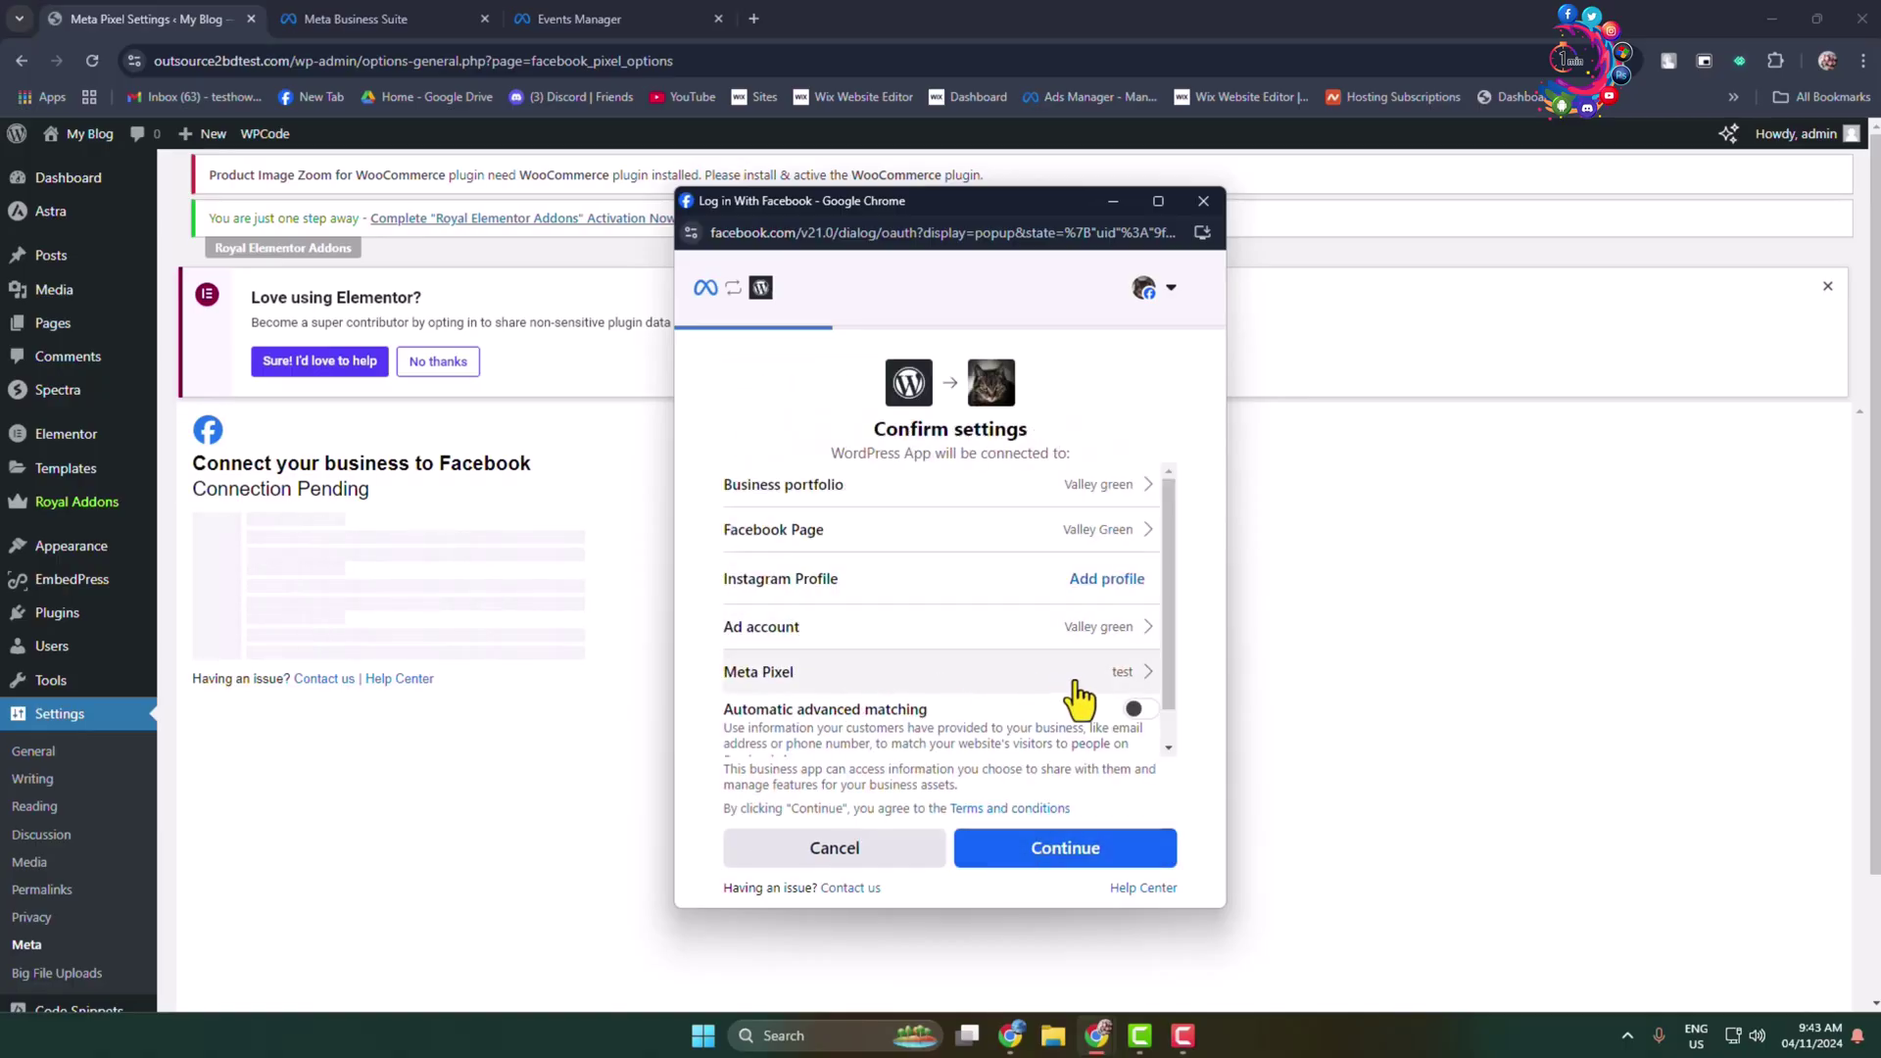
click(1130, 676)
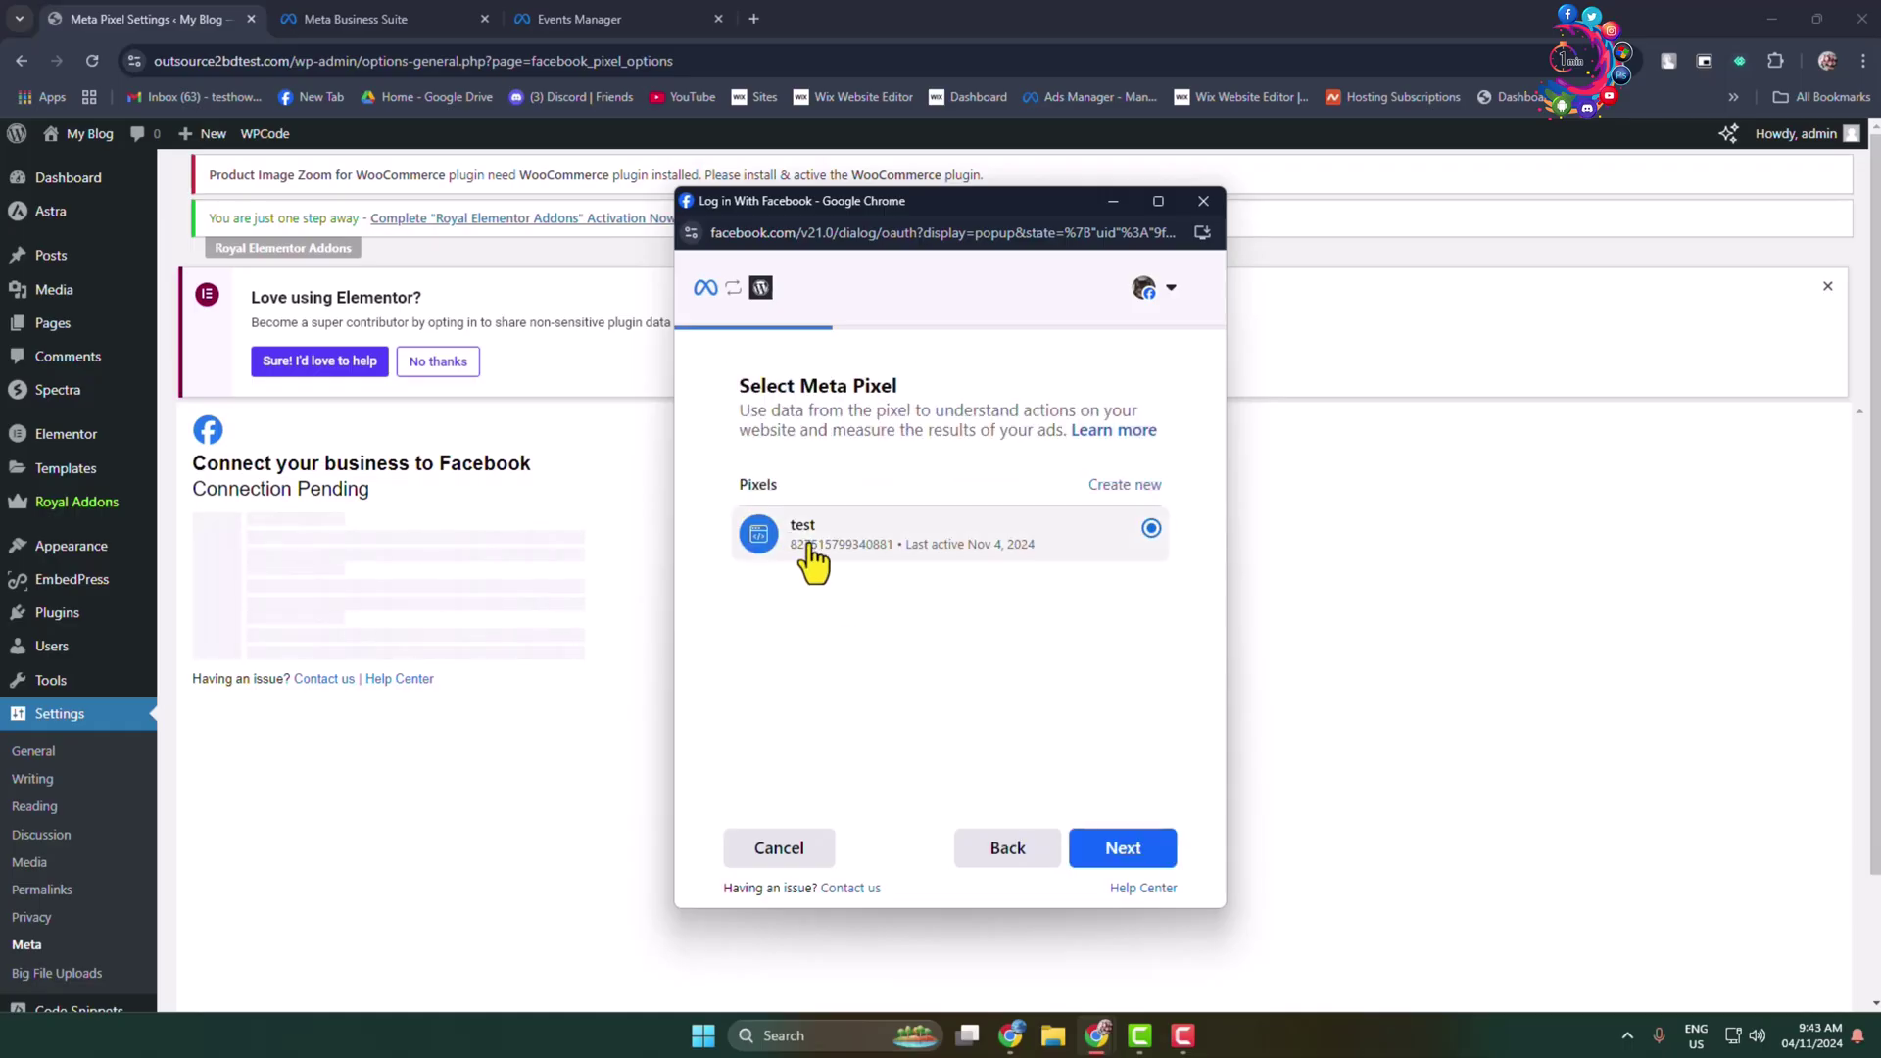
Glance at the Meta Business Suite and Events Manager tabs, then return to WordPress.
click(353, 18)
click(578, 19)
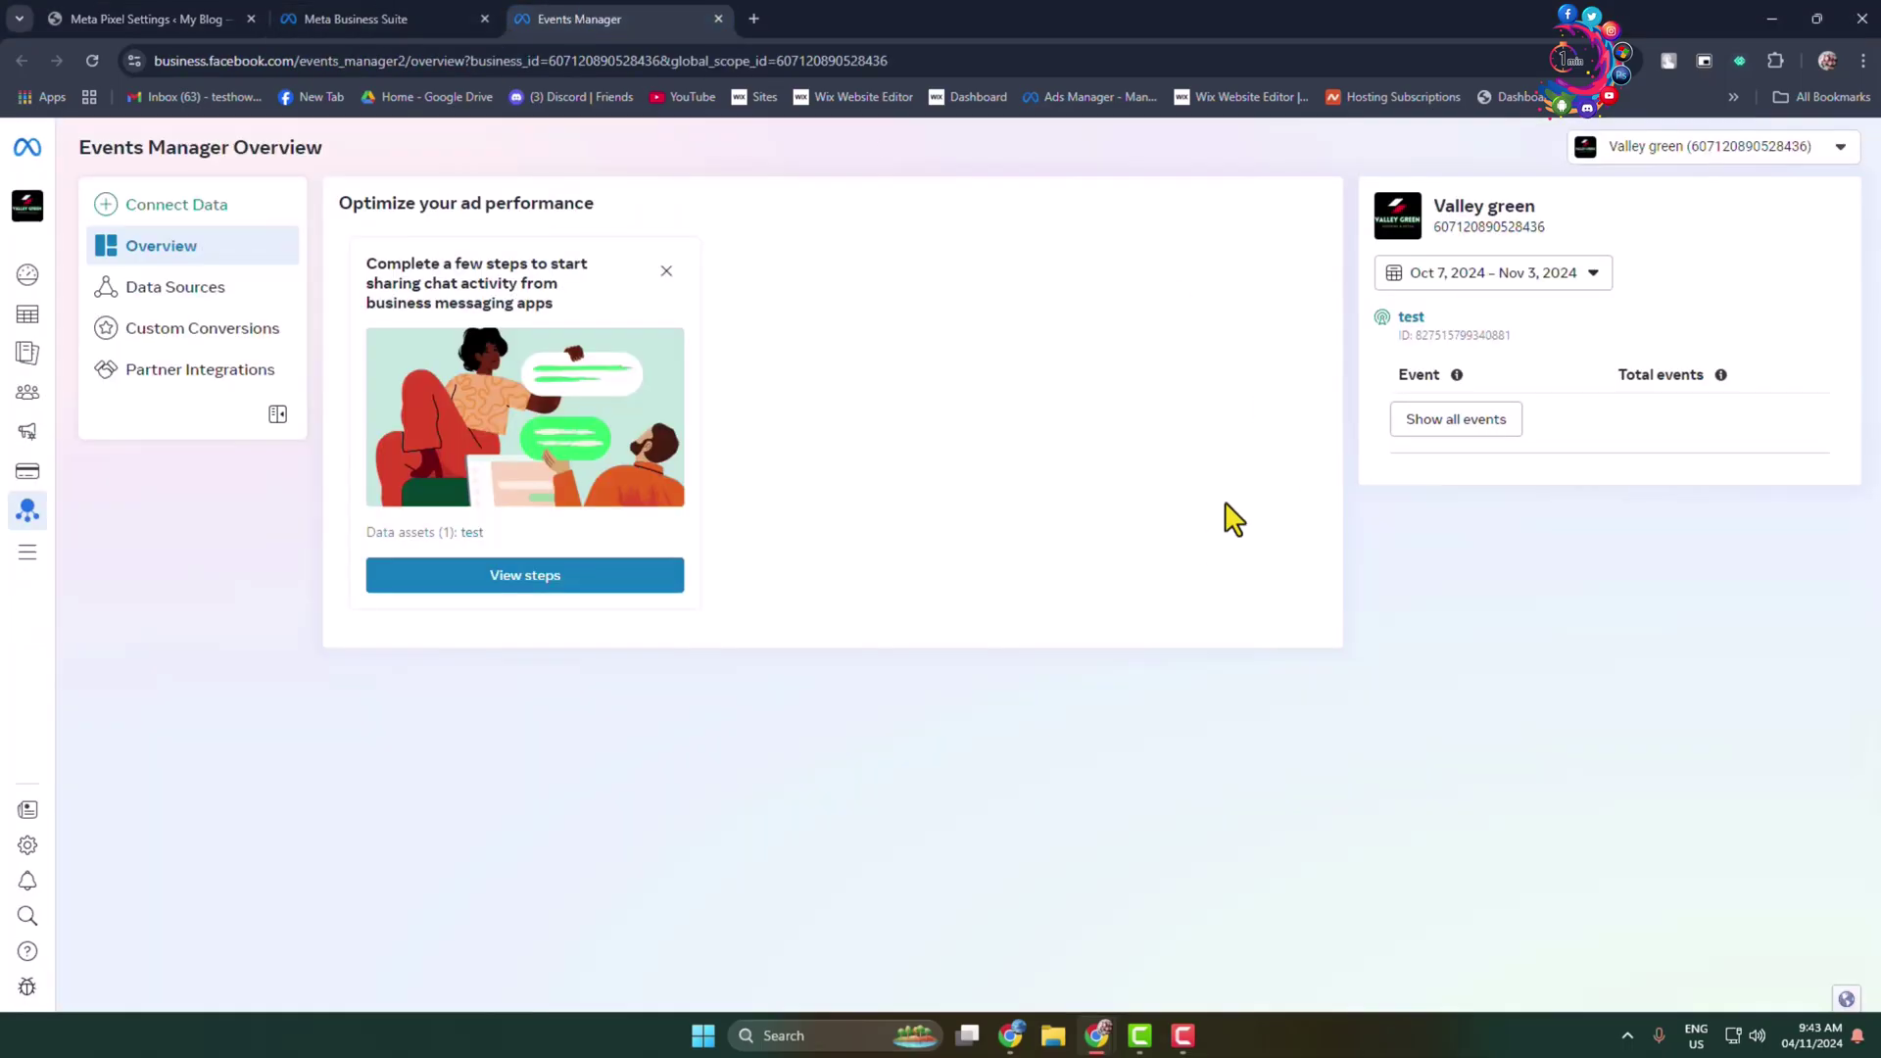
click(142, 18)
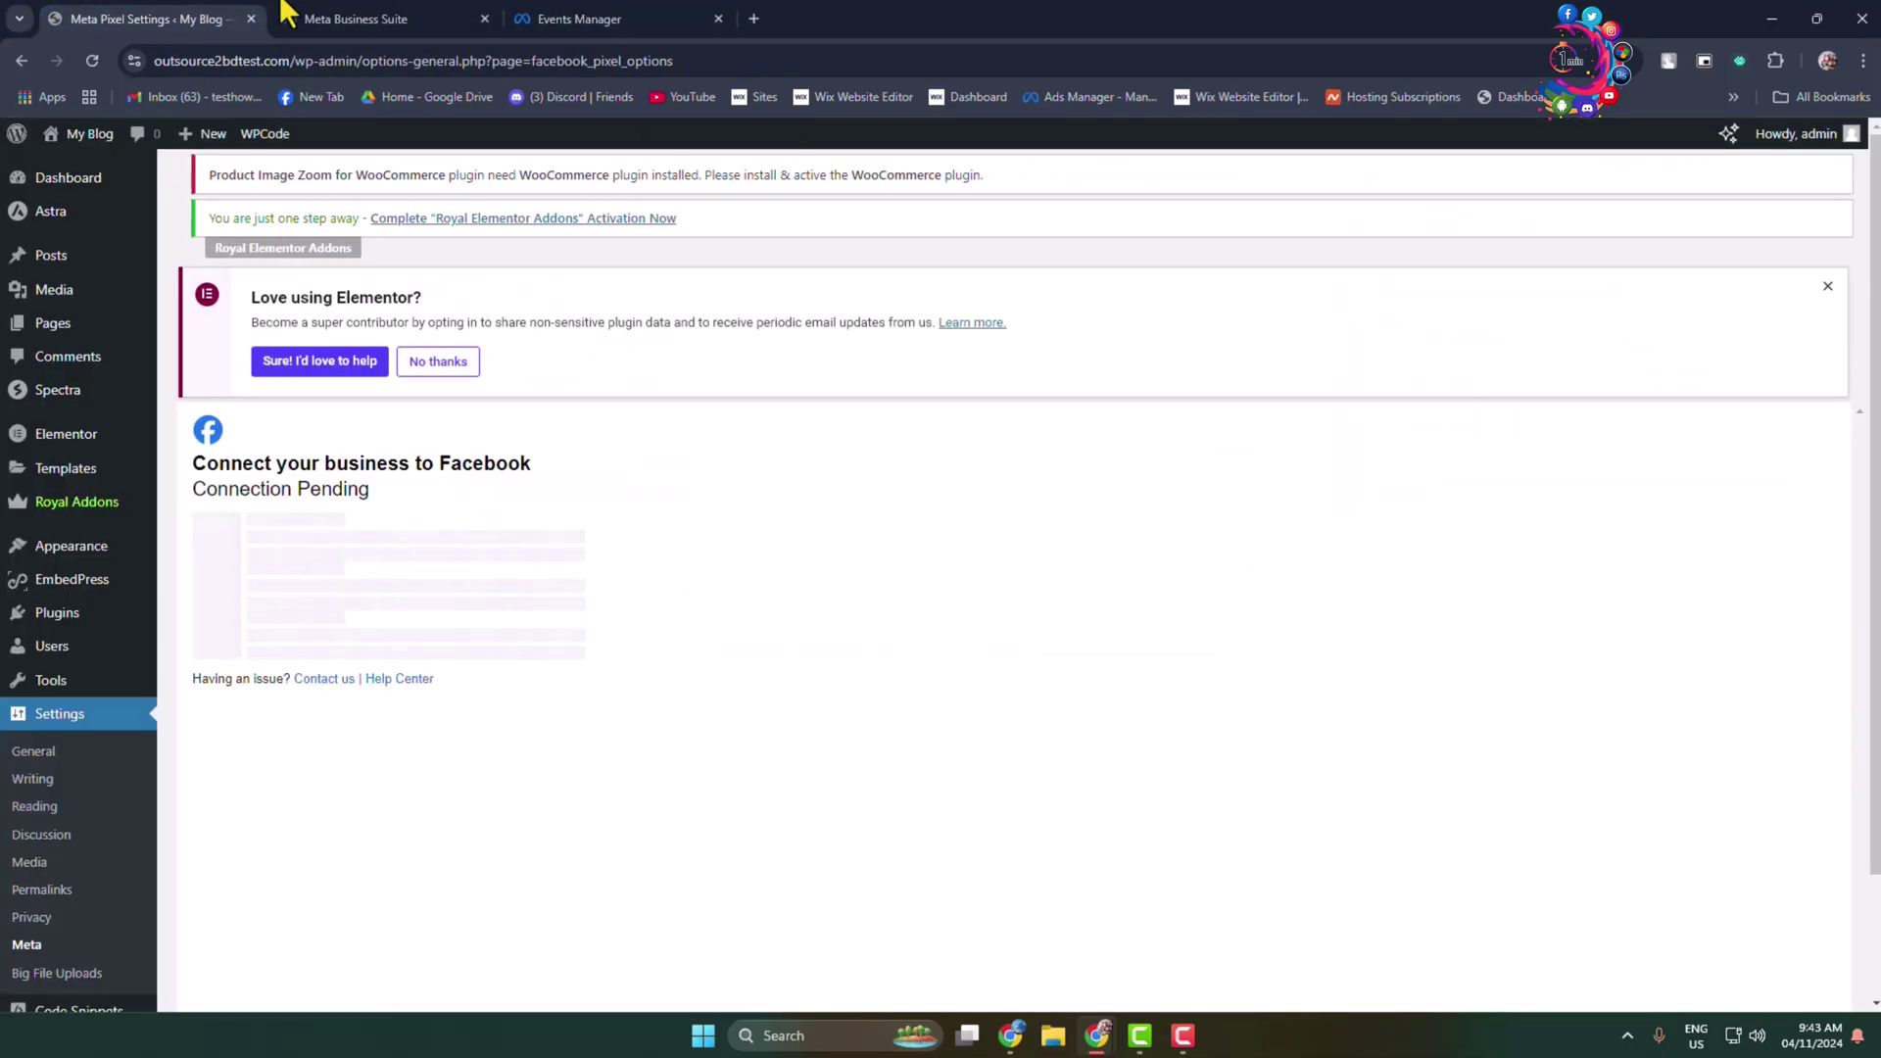
click(284, 13)
click(117, 15)
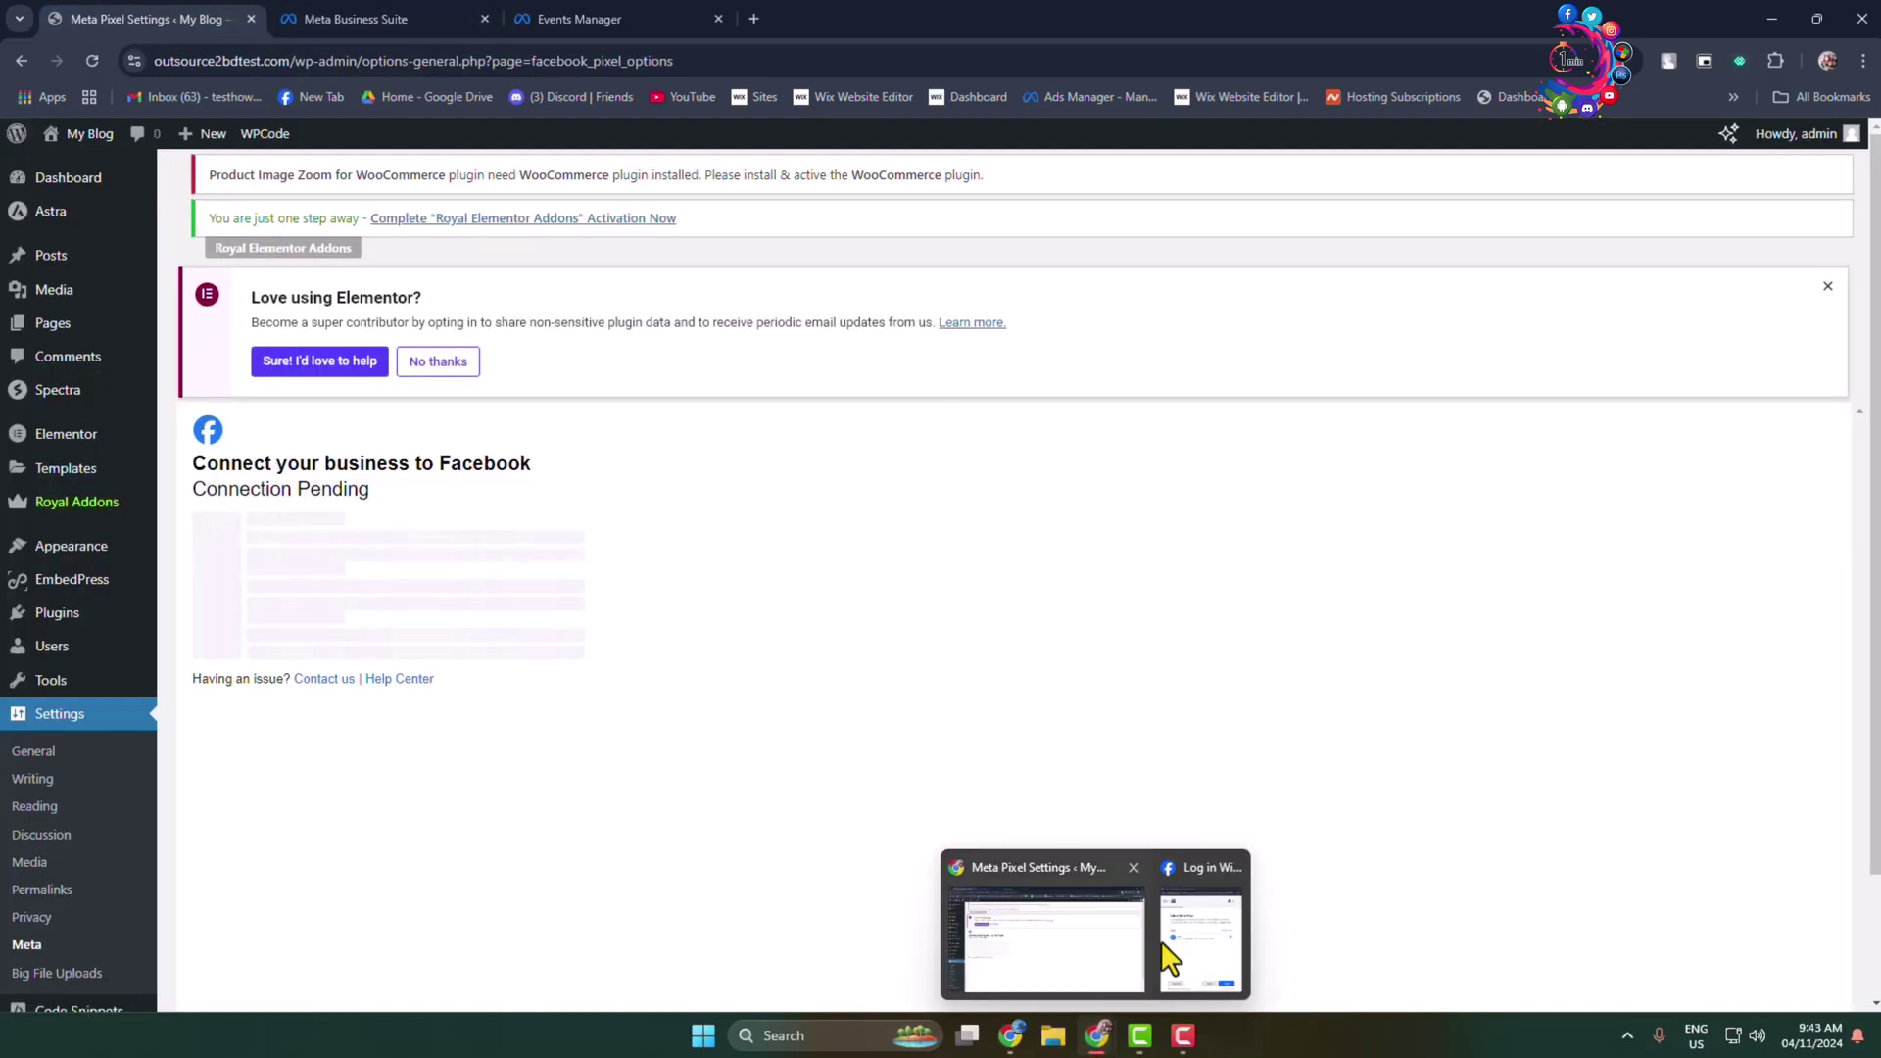
Keep the test pixel, confirm the connection settings and approve the business extension permission.
click(1167, 951)
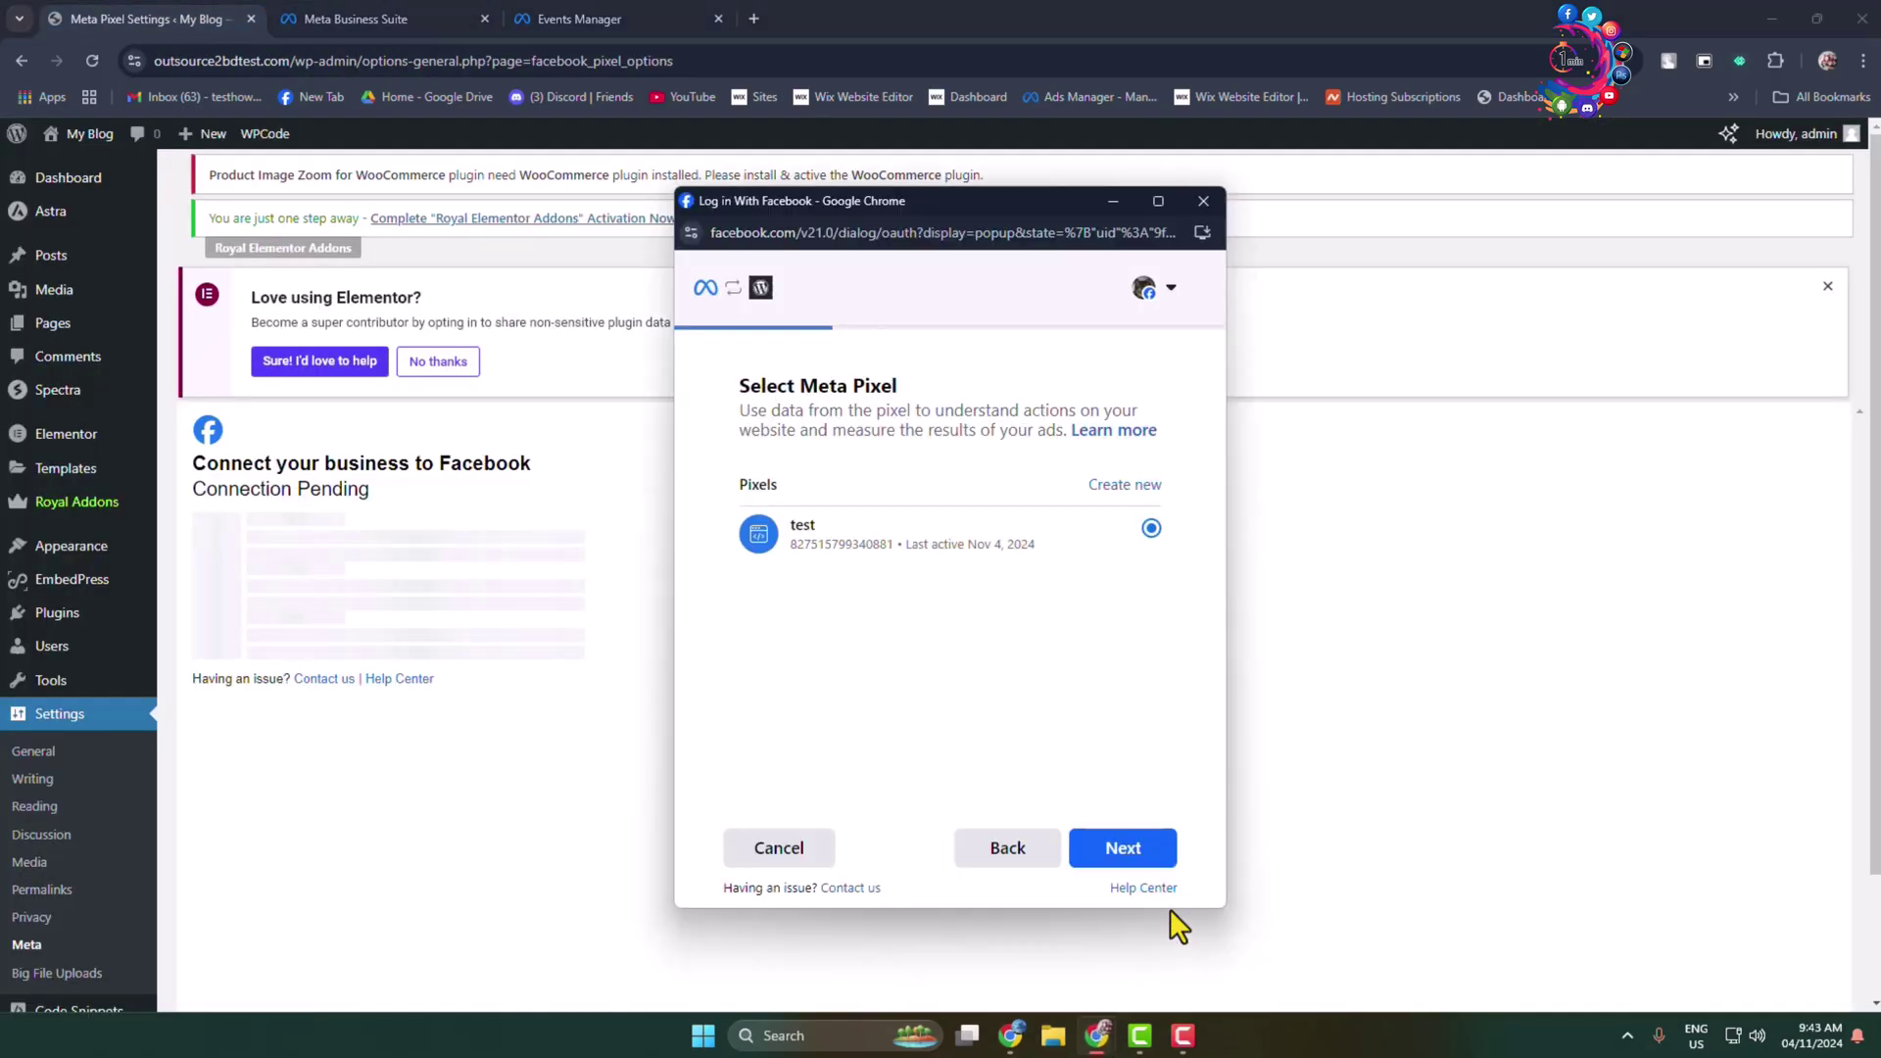
click(1127, 858)
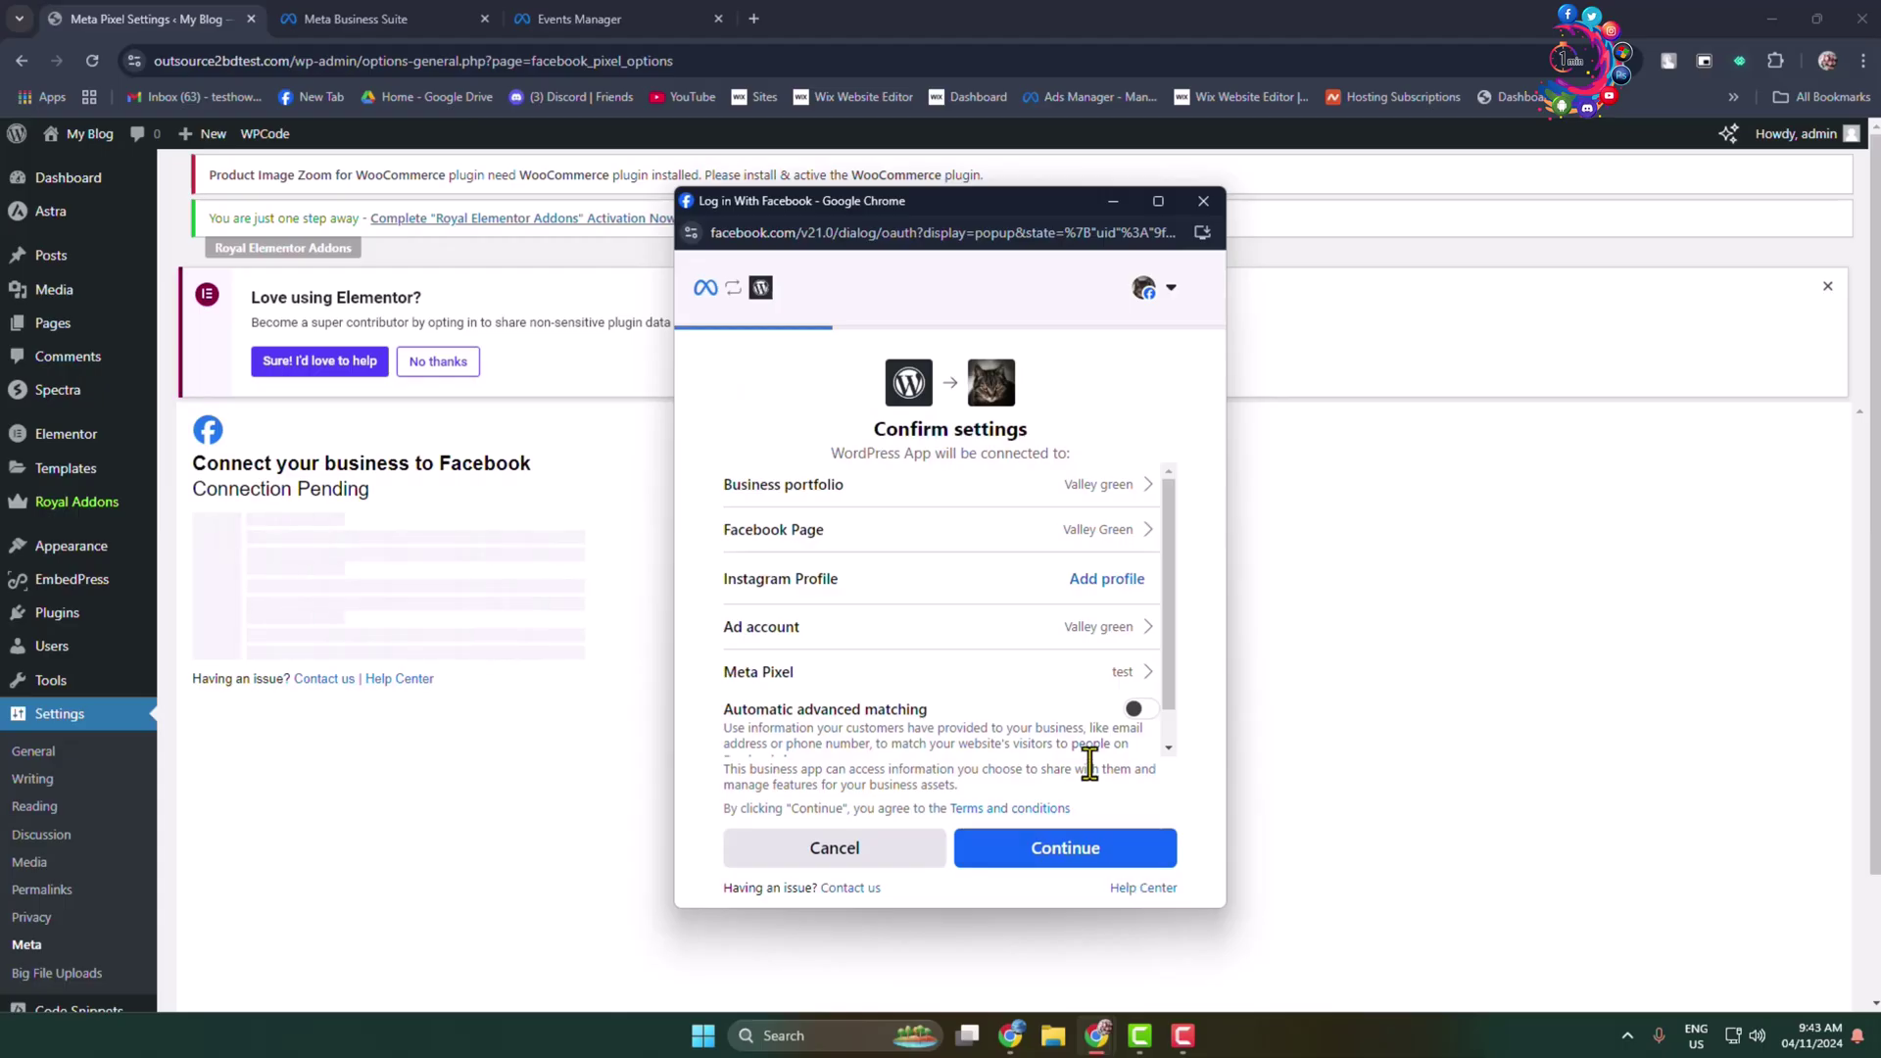
click(1124, 869)
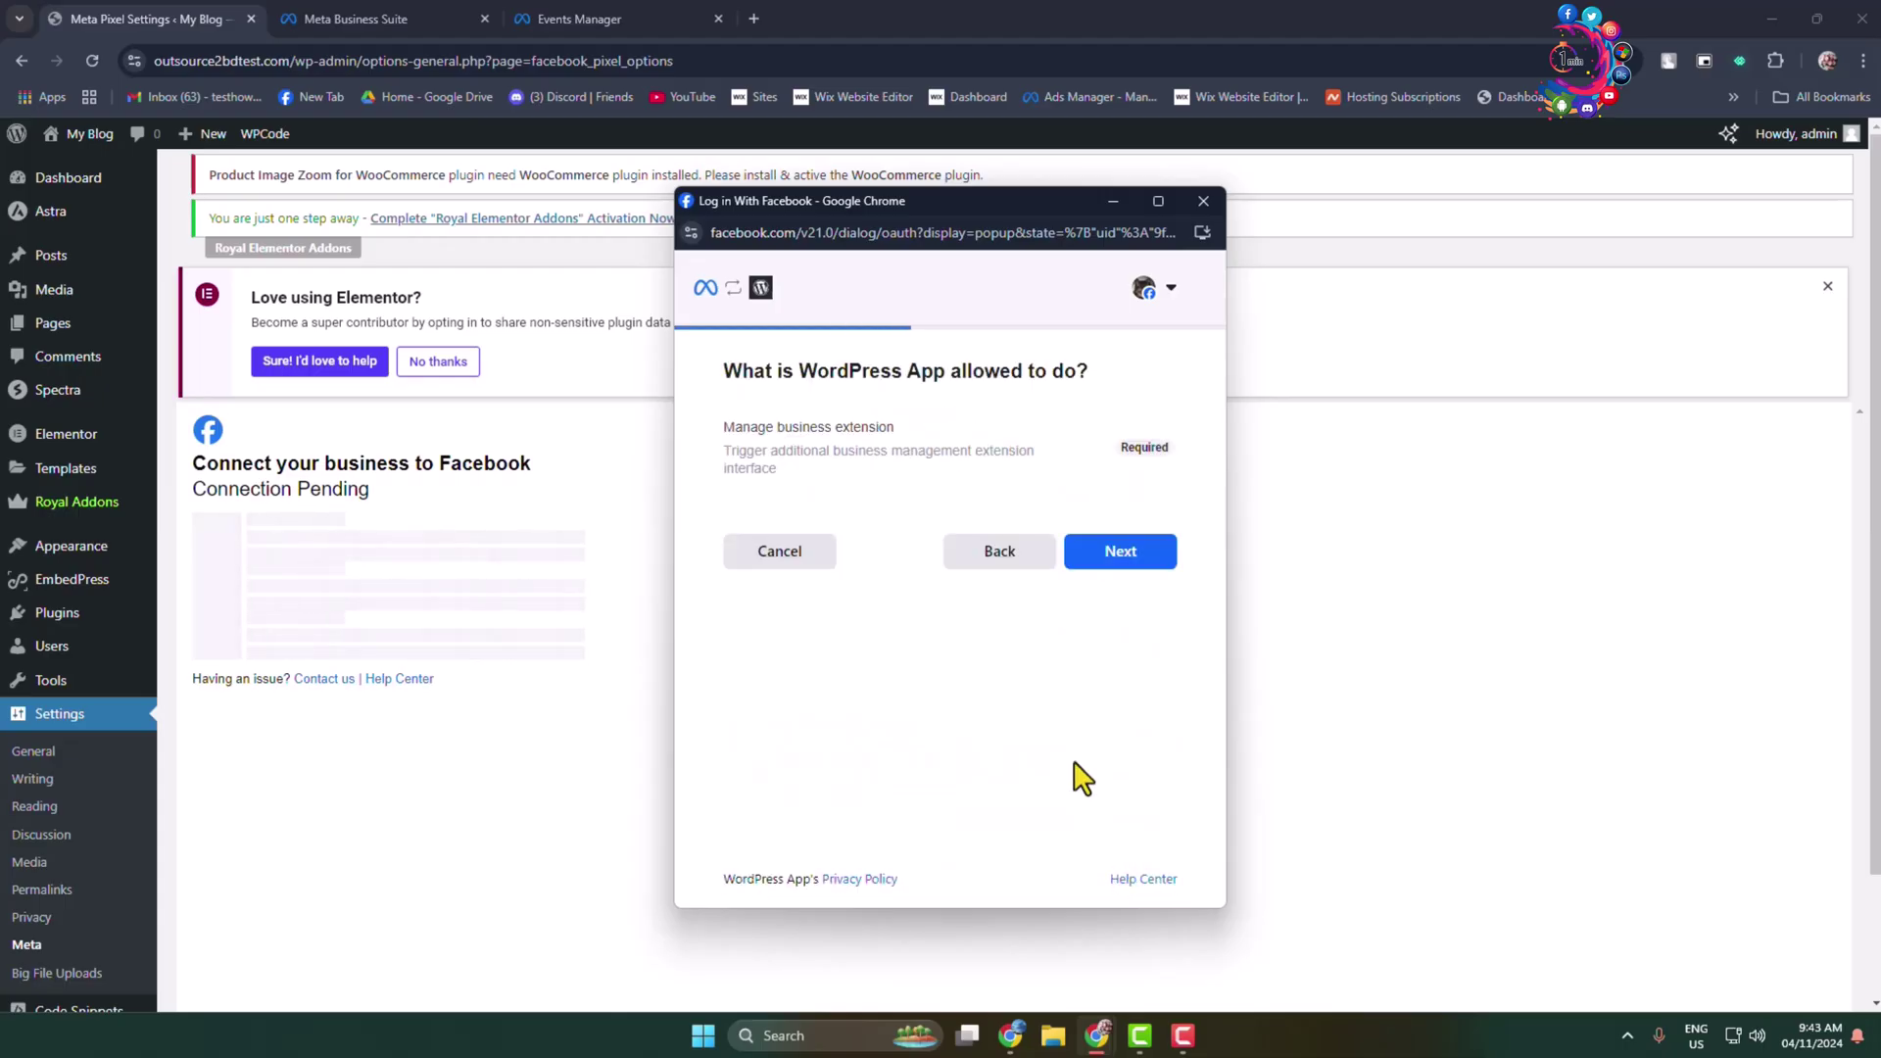
click(1127, 569)
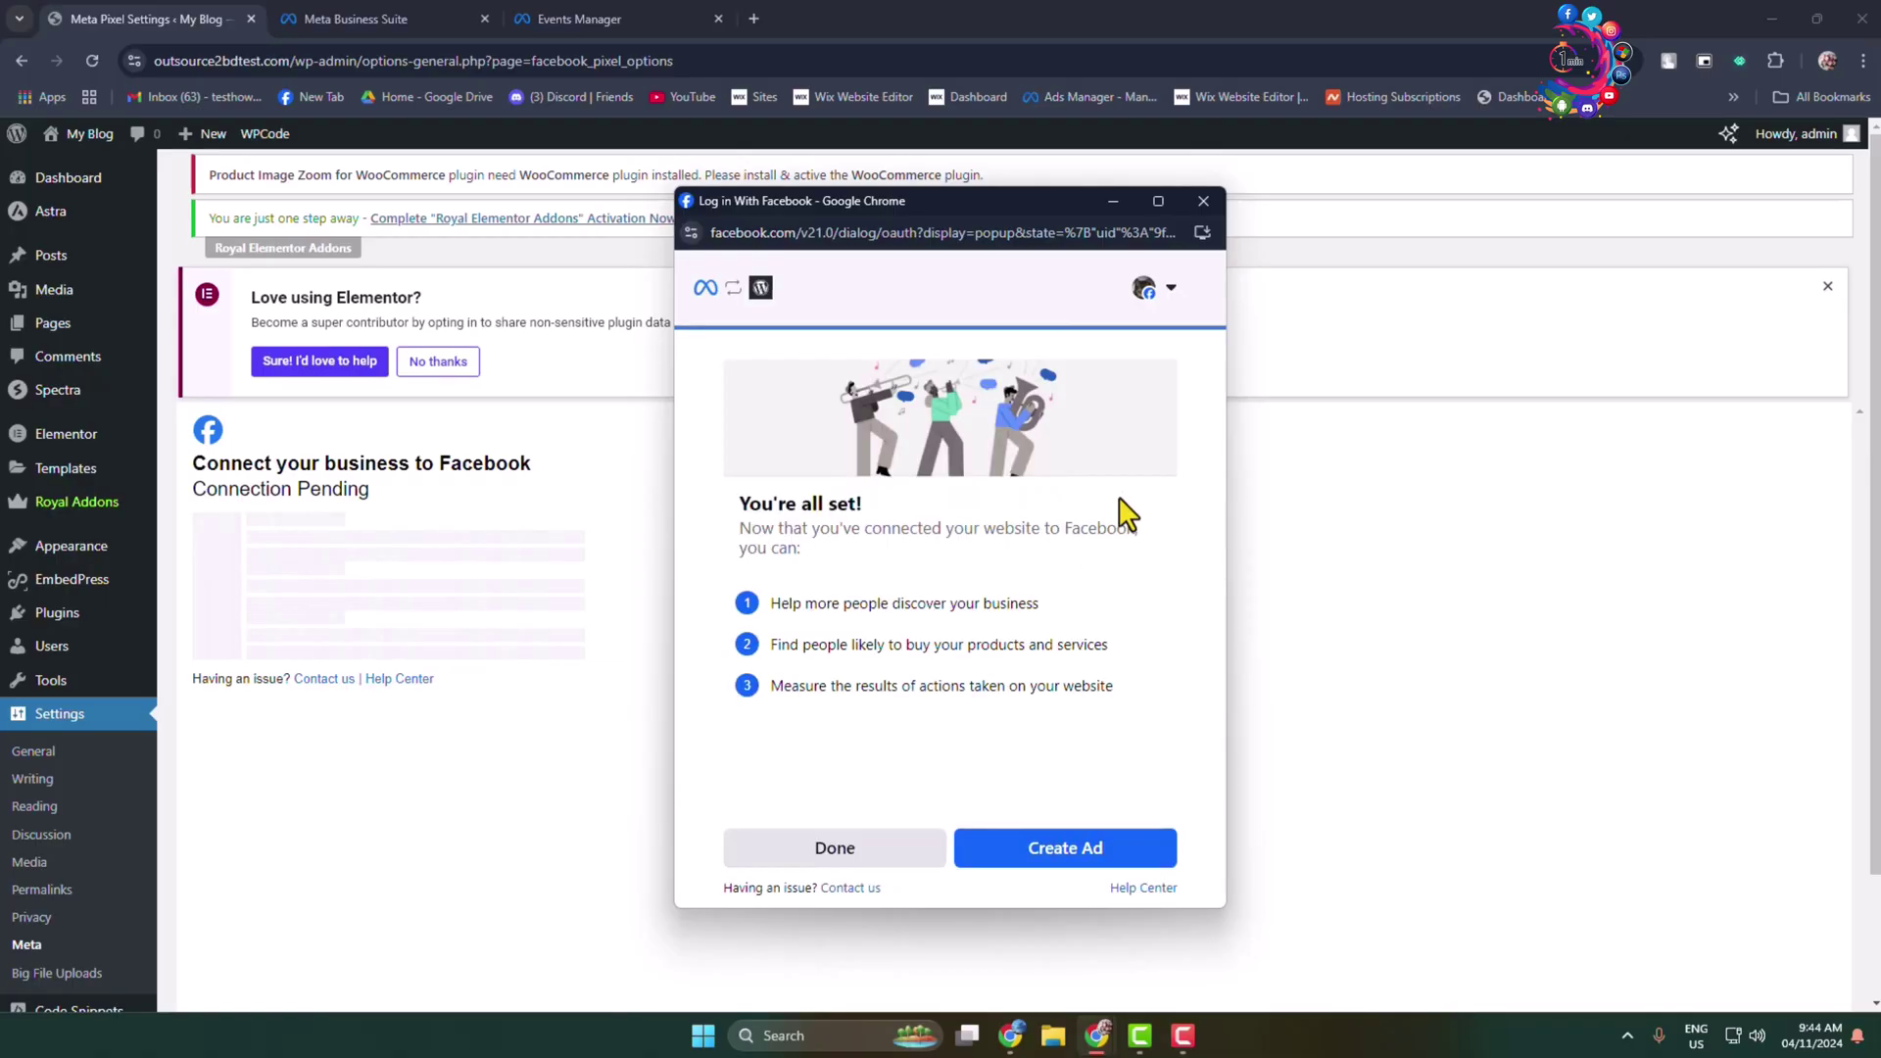
Close the Facebook popup with Done, agree to share the token, and confirm.
click(833, 850)
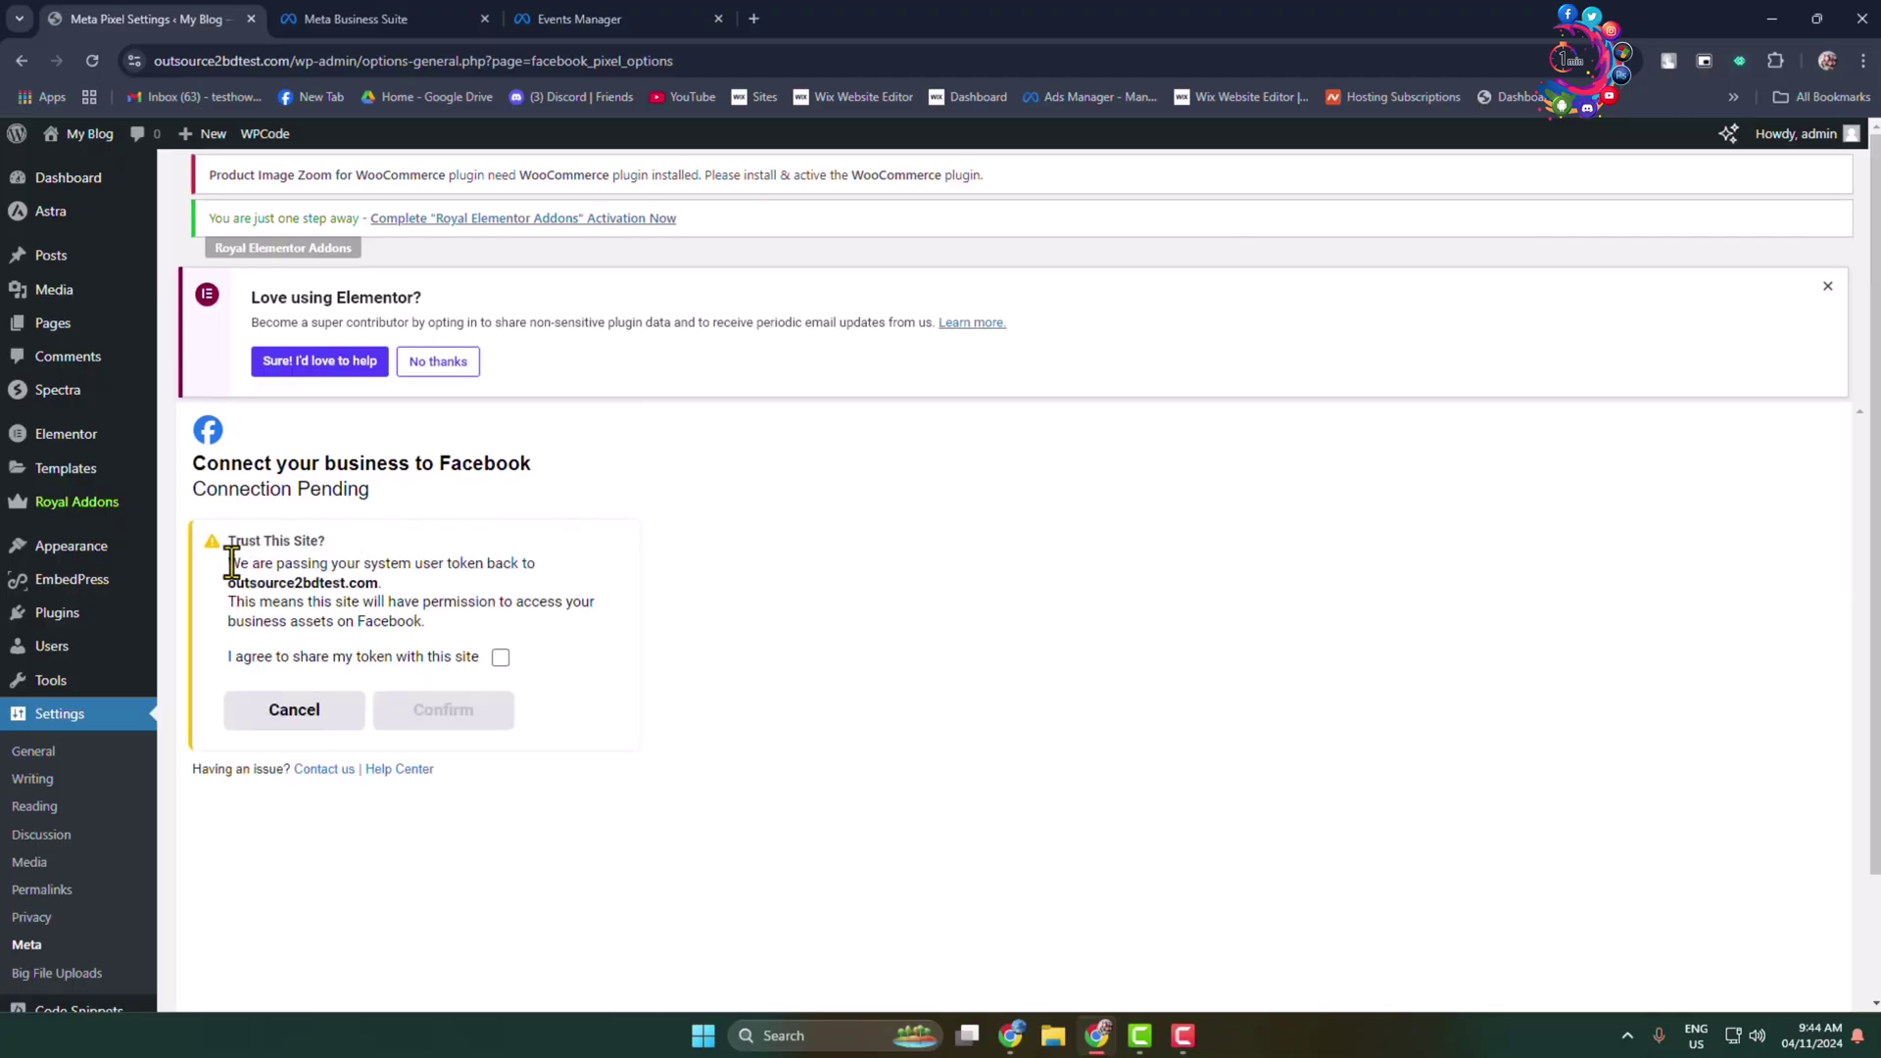
drag(230, 545, 362, 558)
click(285, 568)
click(501, 658)
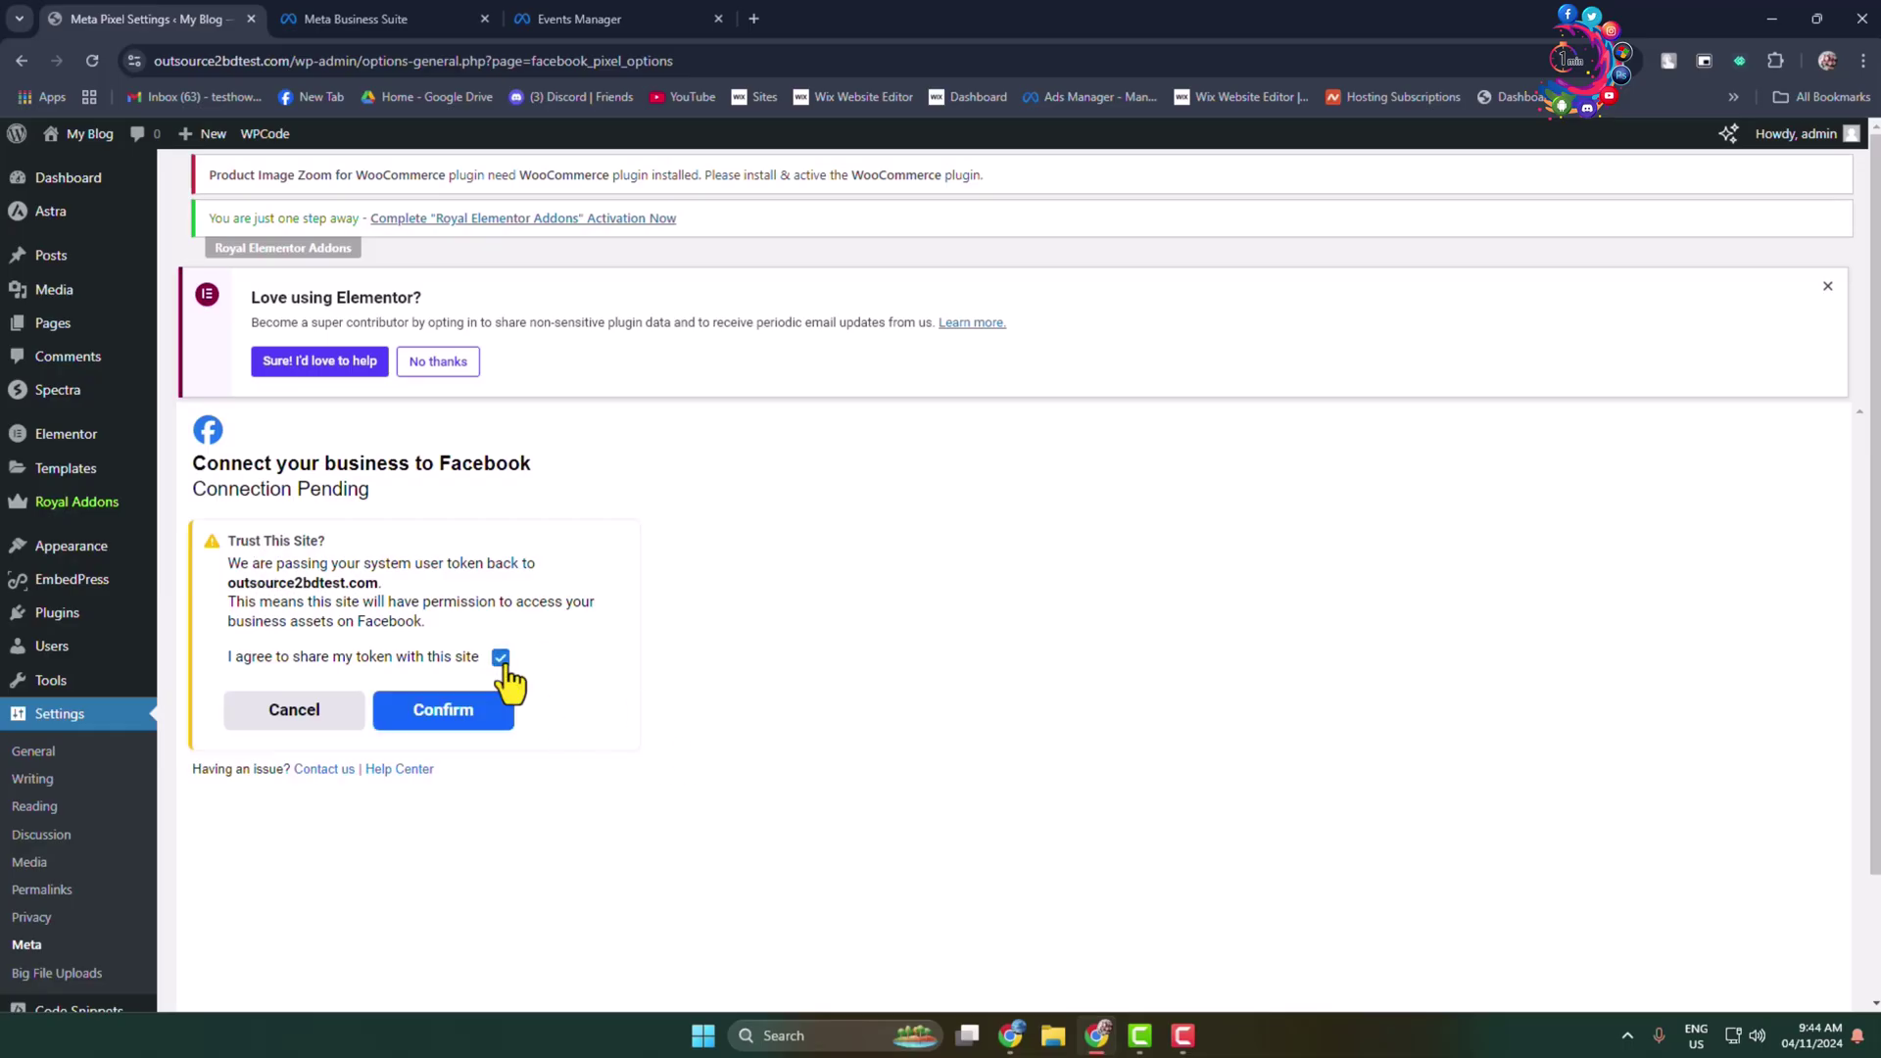
click(461, 725)
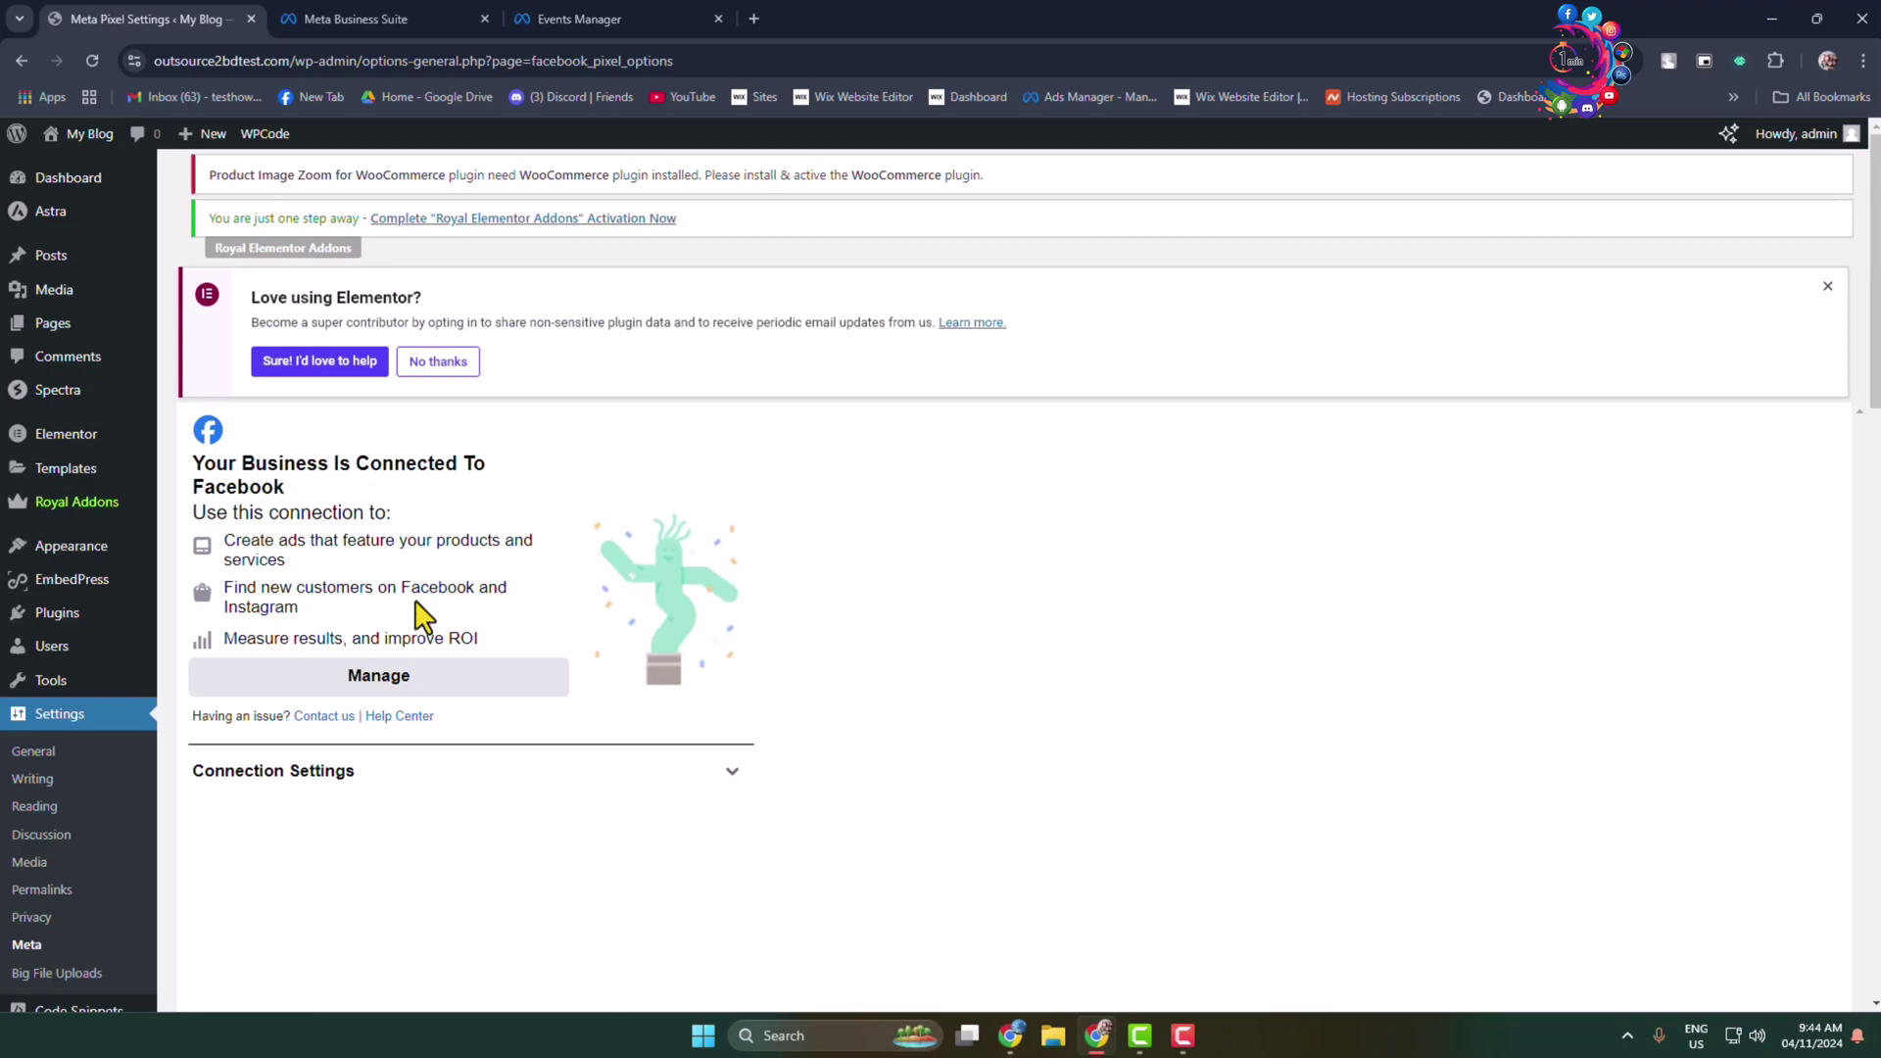
drag(277, 469, 513, 491)
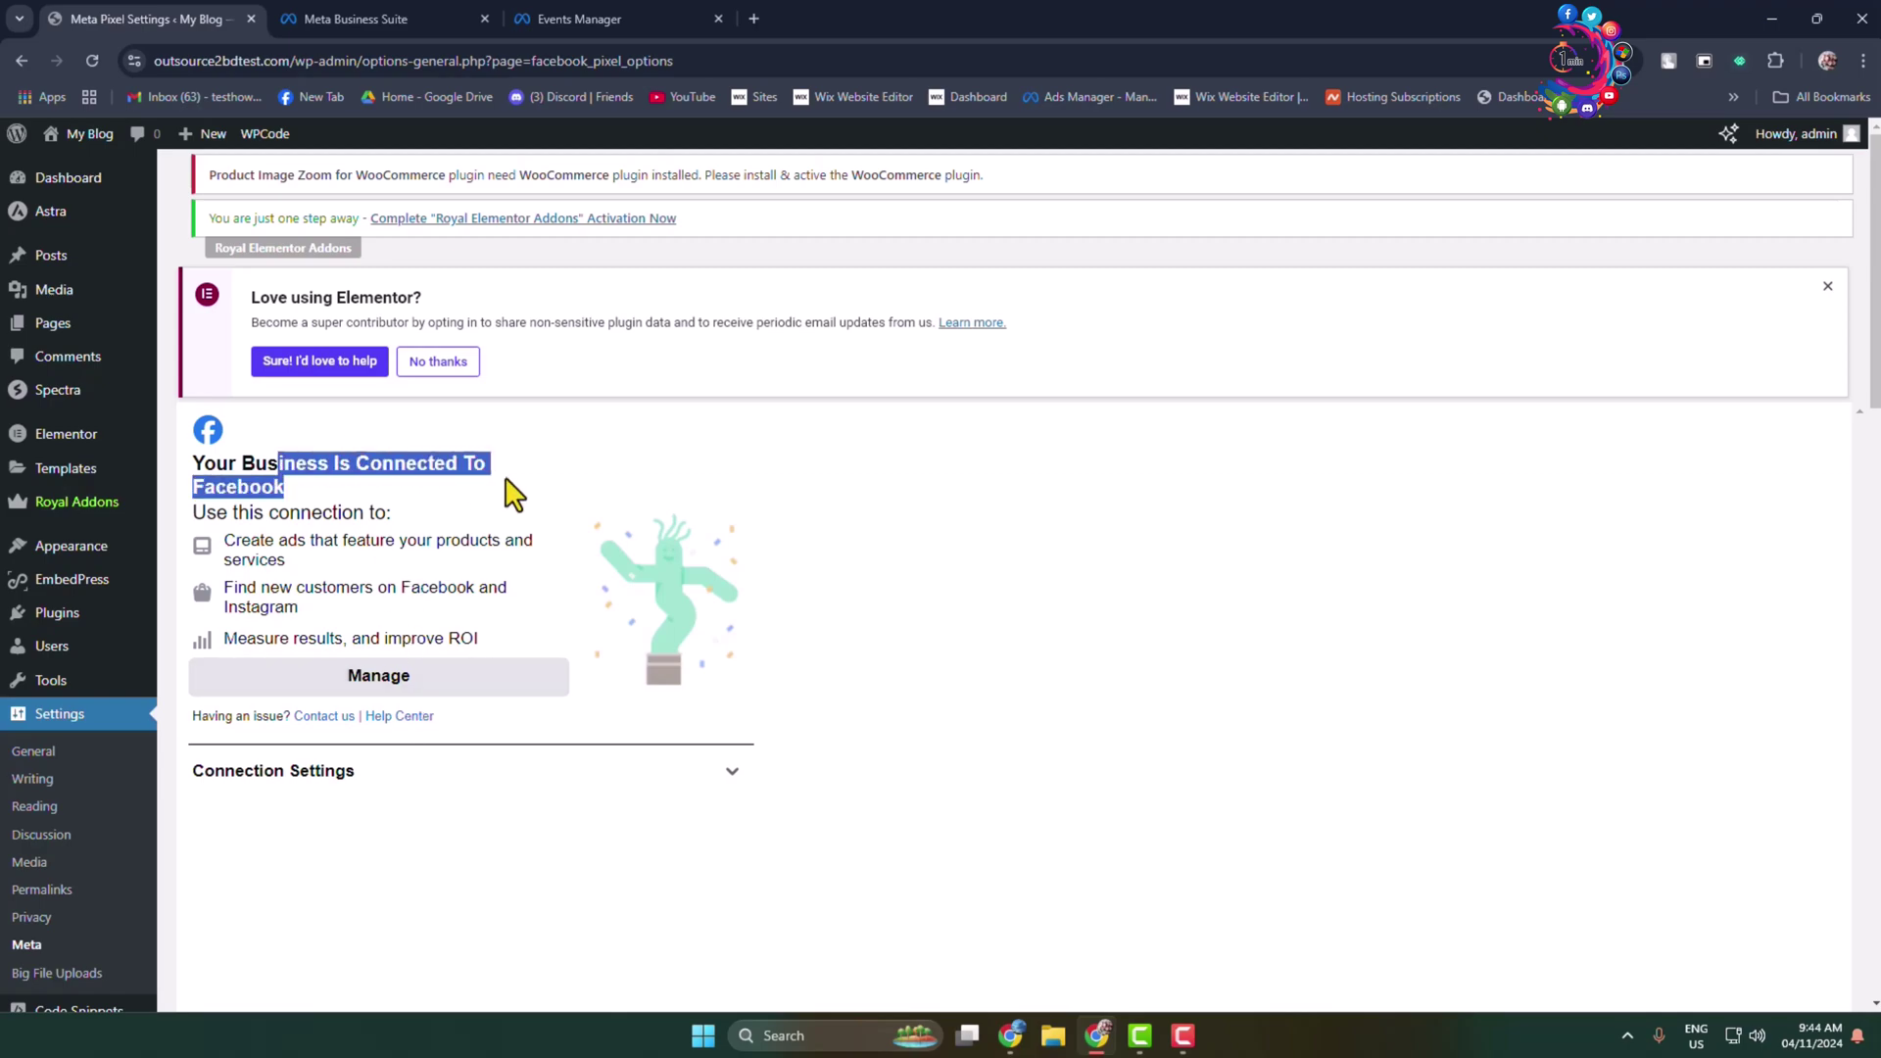
click(512, 491)
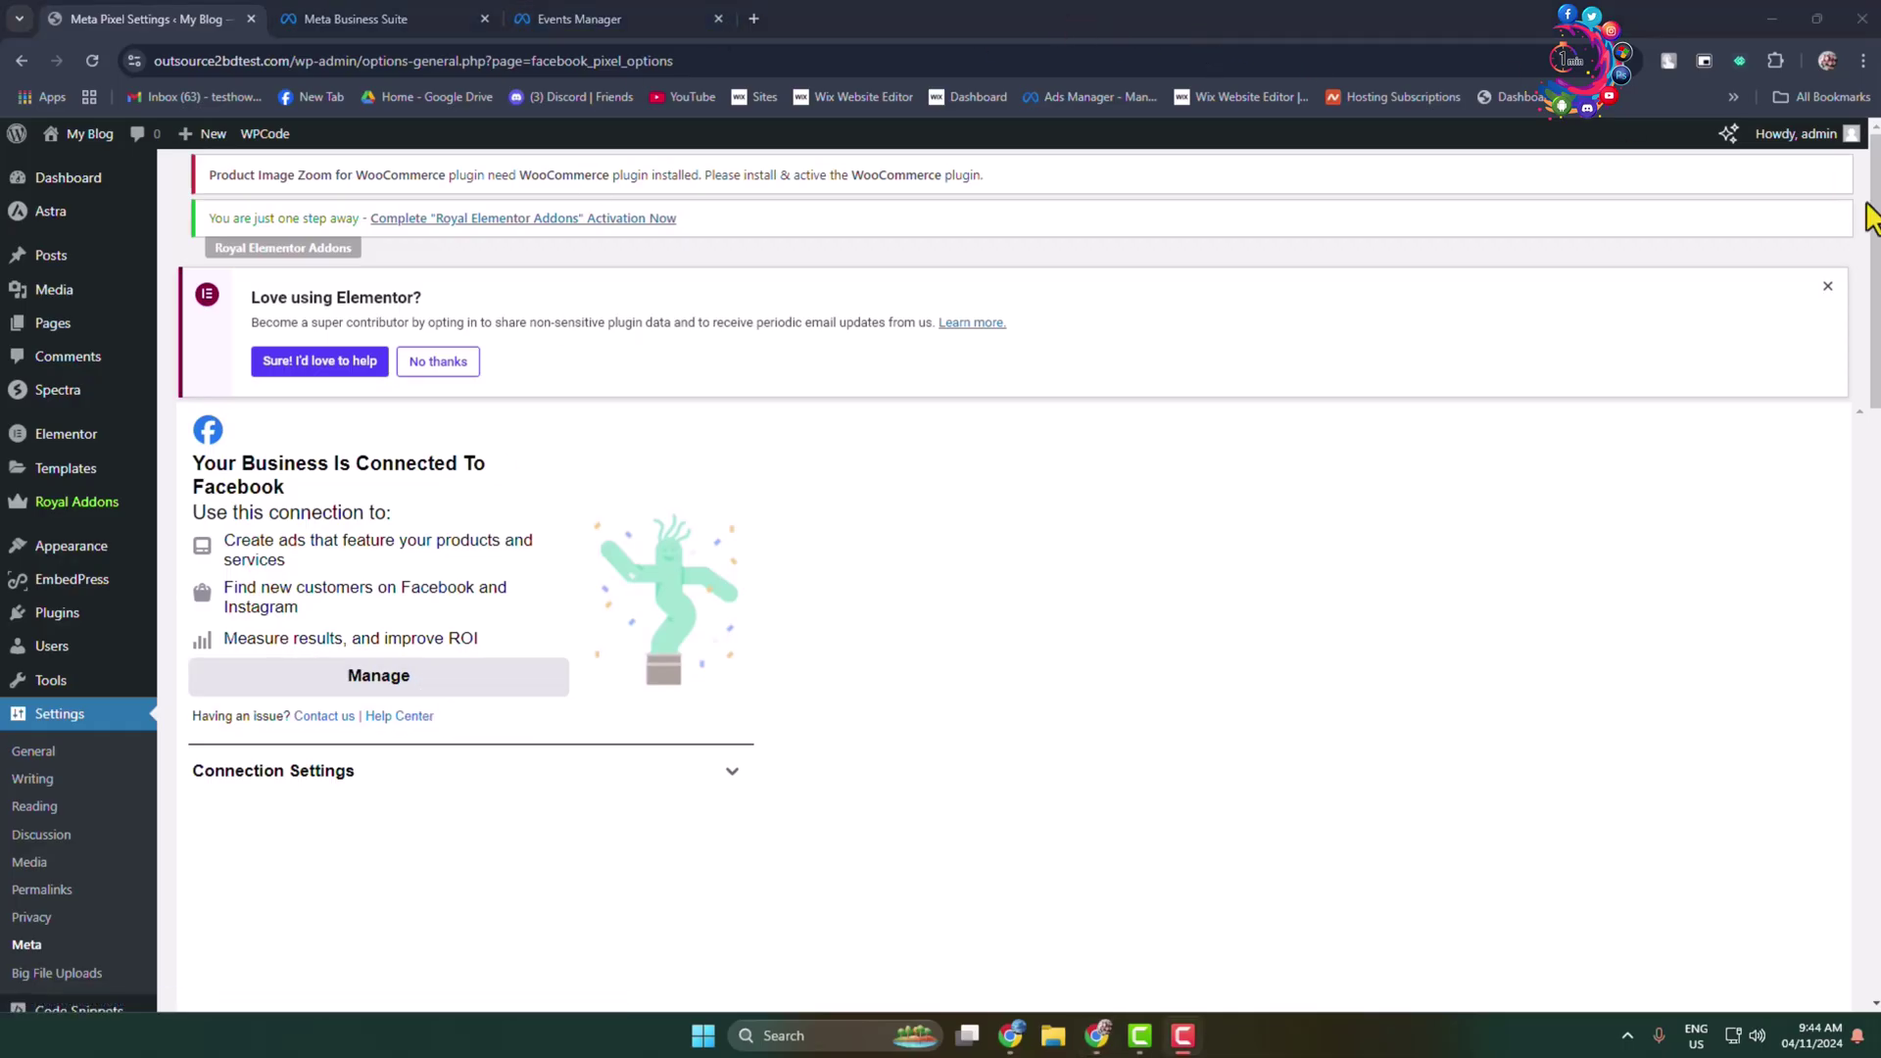
Search 'meta pix' in a new tab and open the Meta Pixel Helper Chrome Web Store page.
click(753, 19)
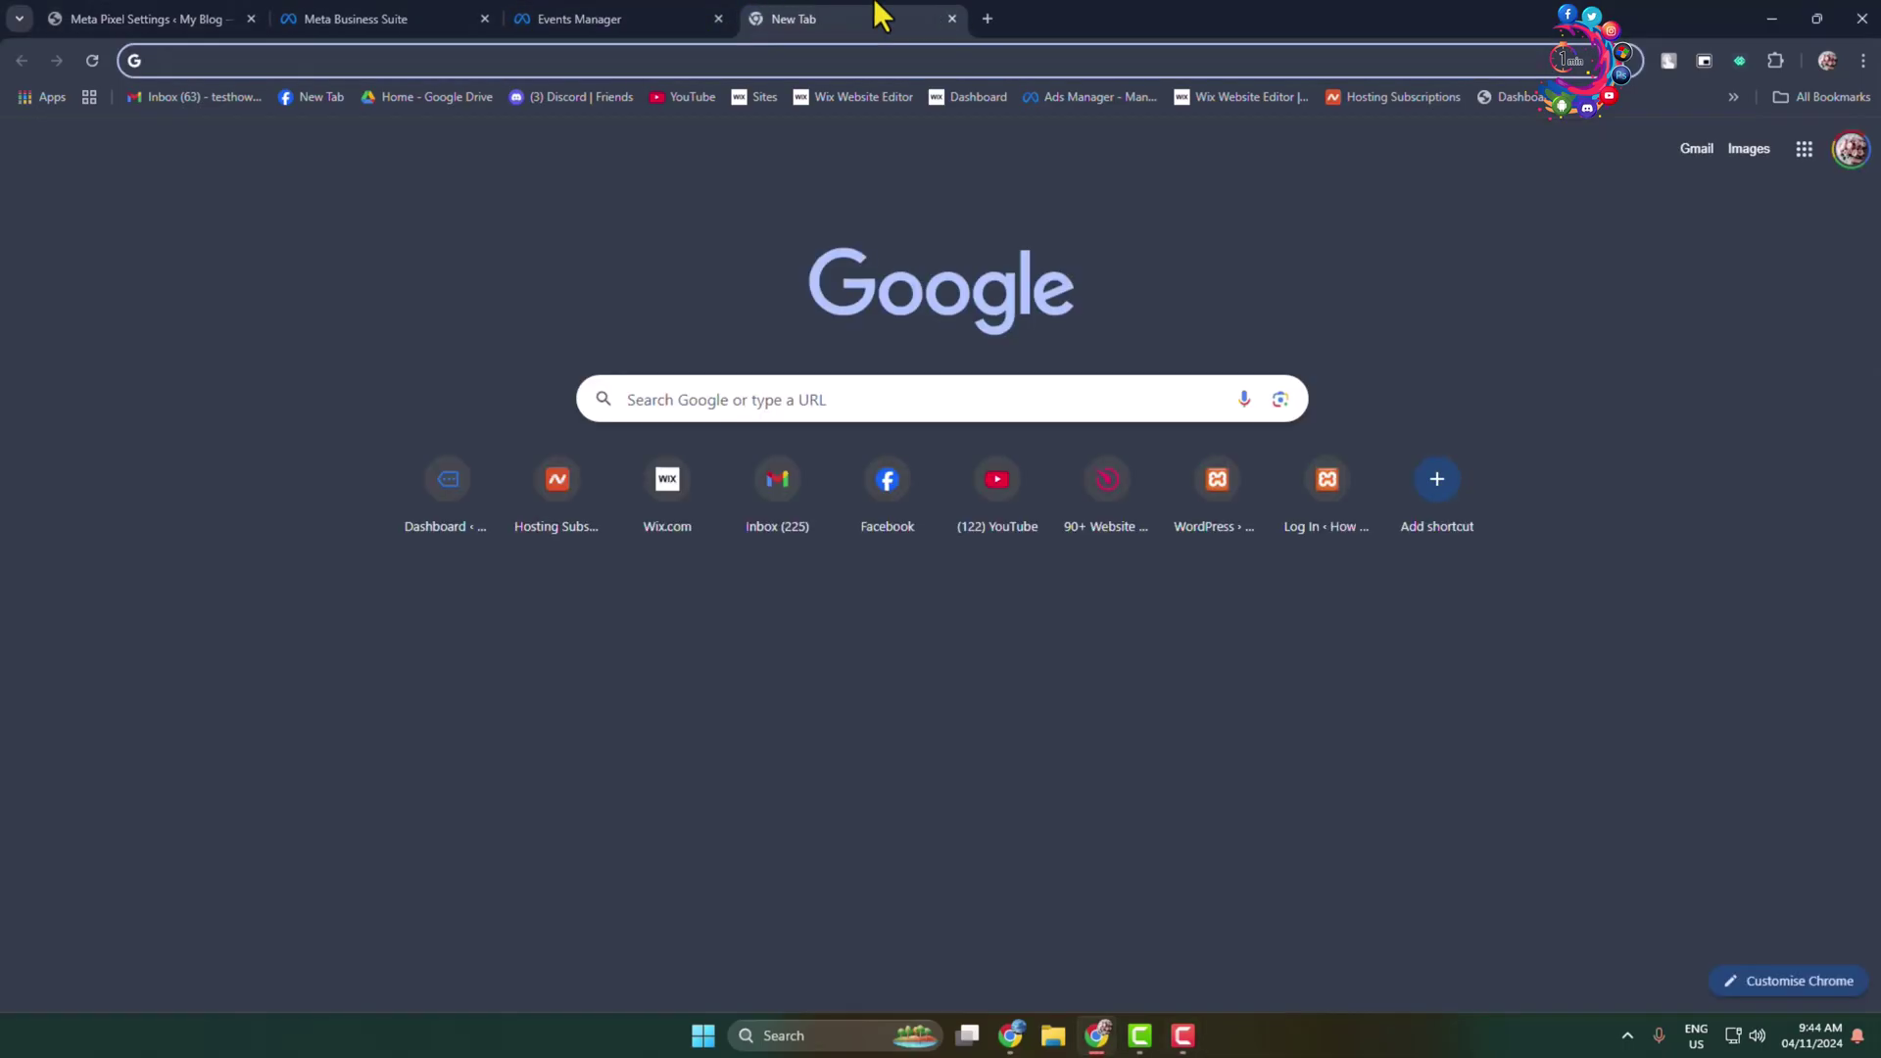
text(meta pix)
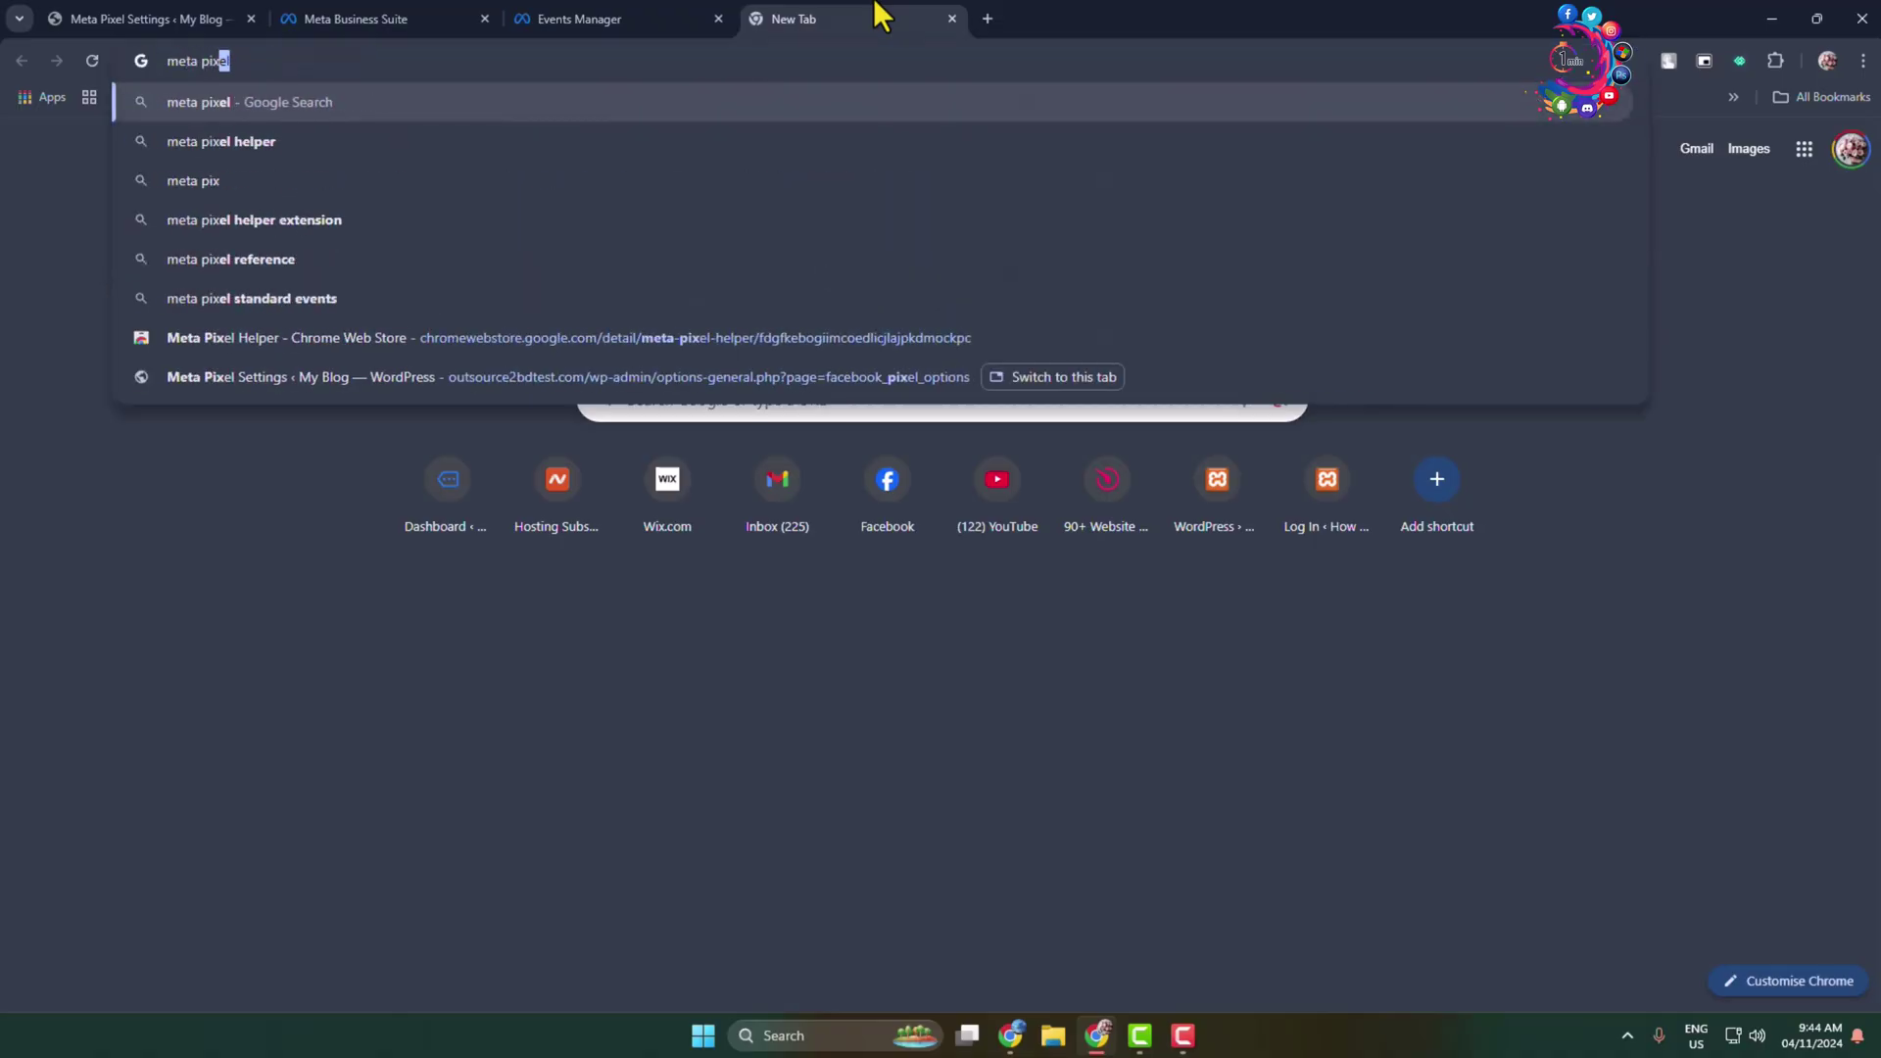
click(282, 147)
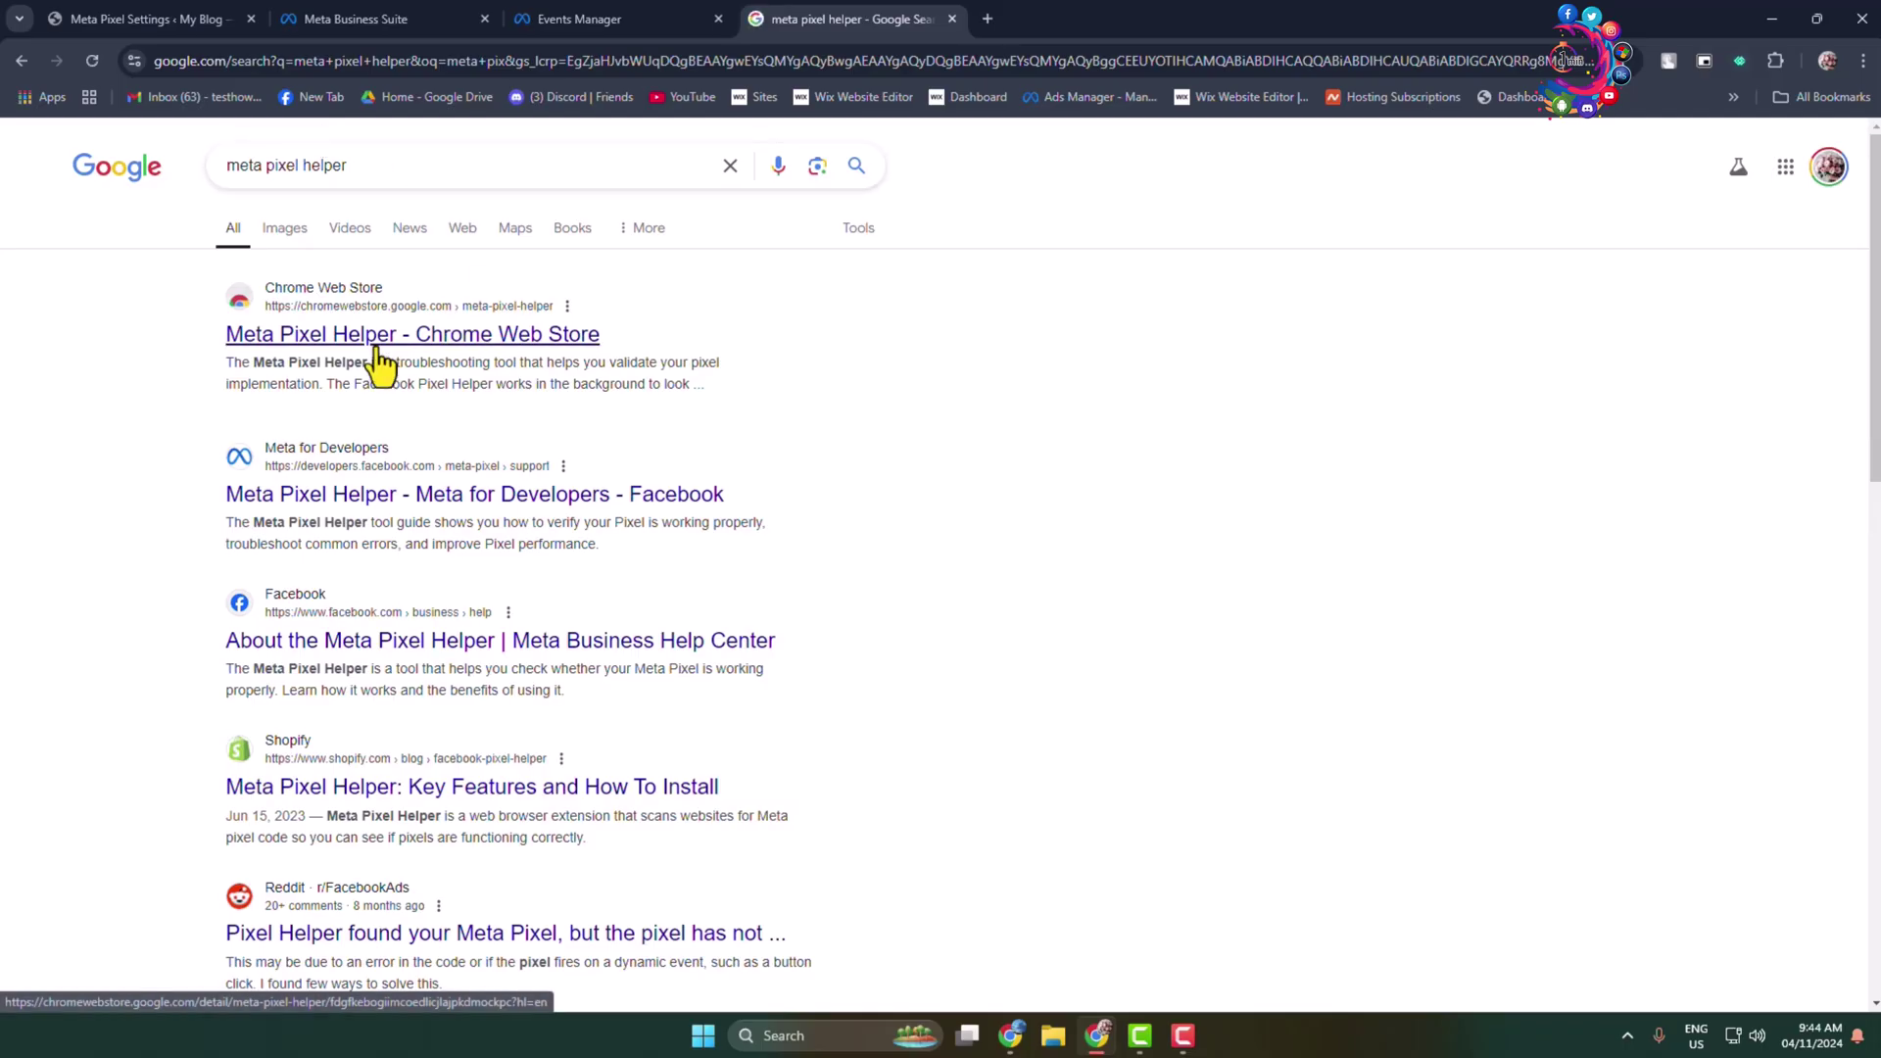
click(376, 341)
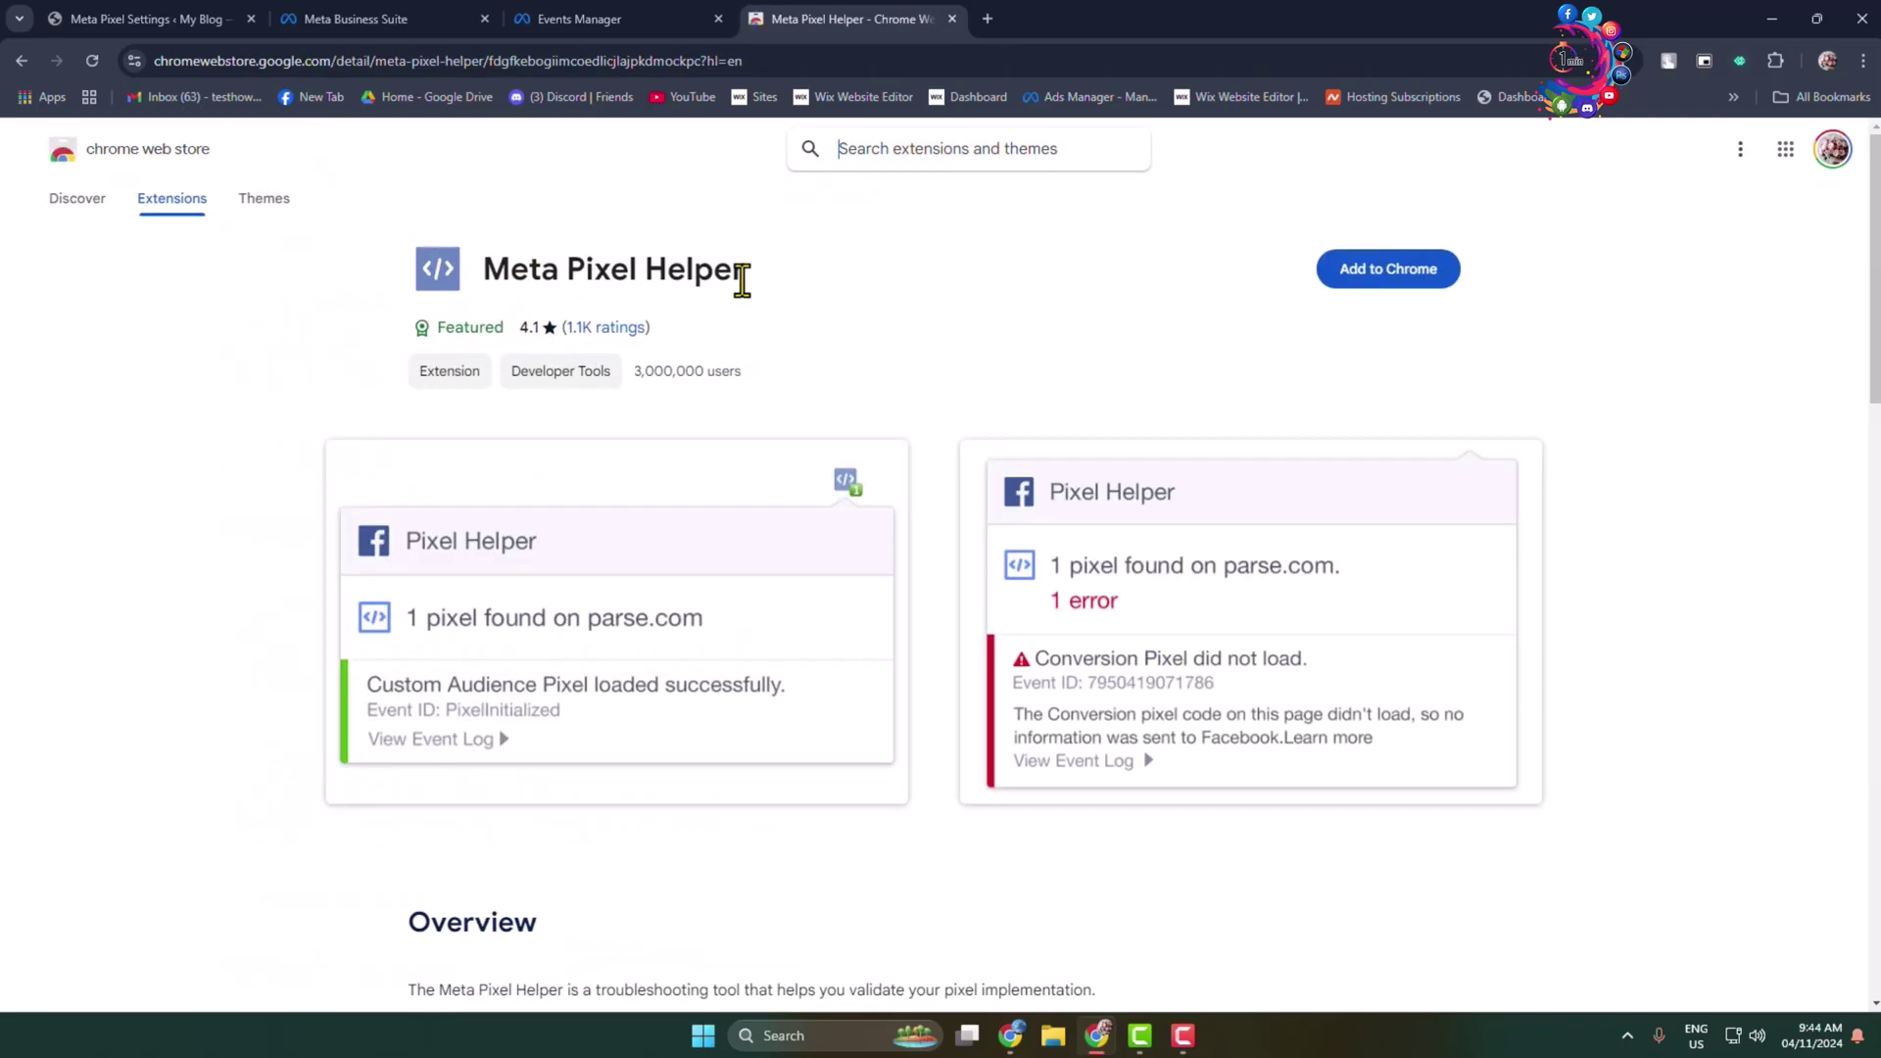
Add Meta Pixel Helper to Chrome, check the extensions list, and return to WordPress.
click(1385, 277)
click(1009, 238)
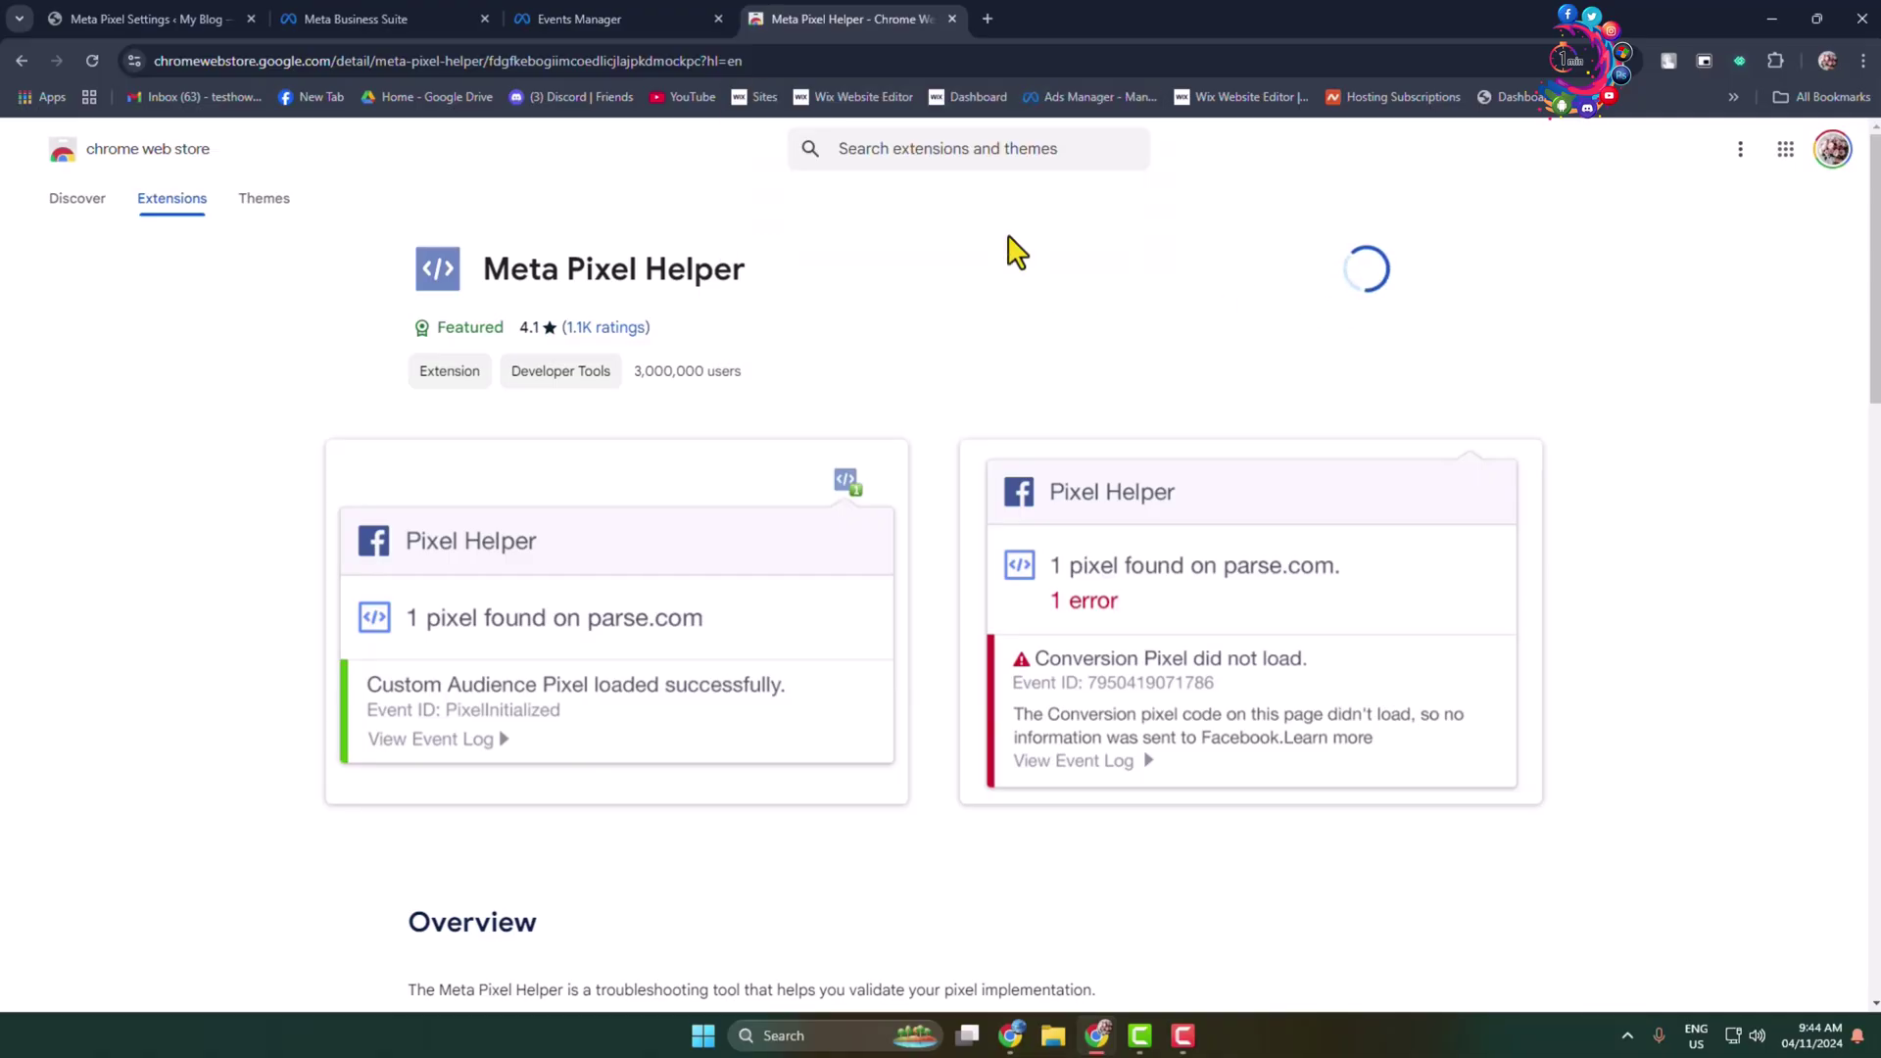
click(1775, 61)
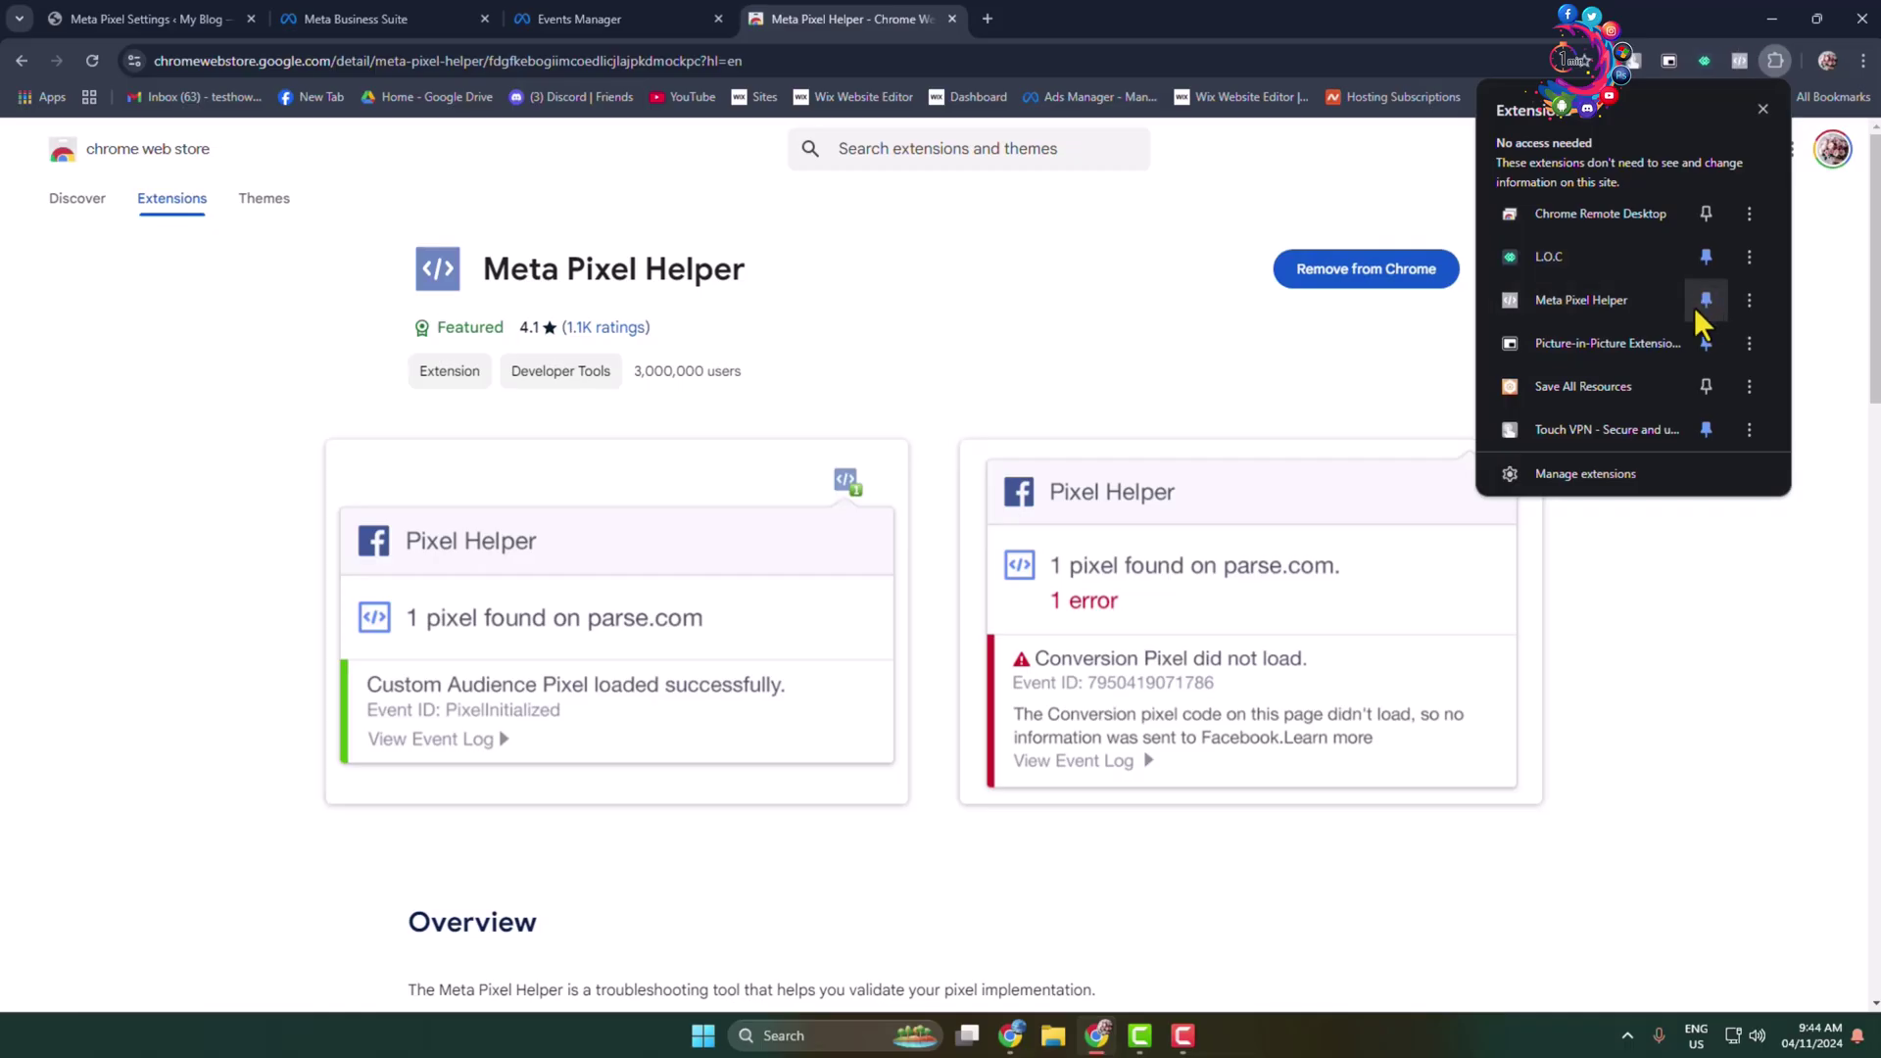
click(1156, 324)
click(216, 16)
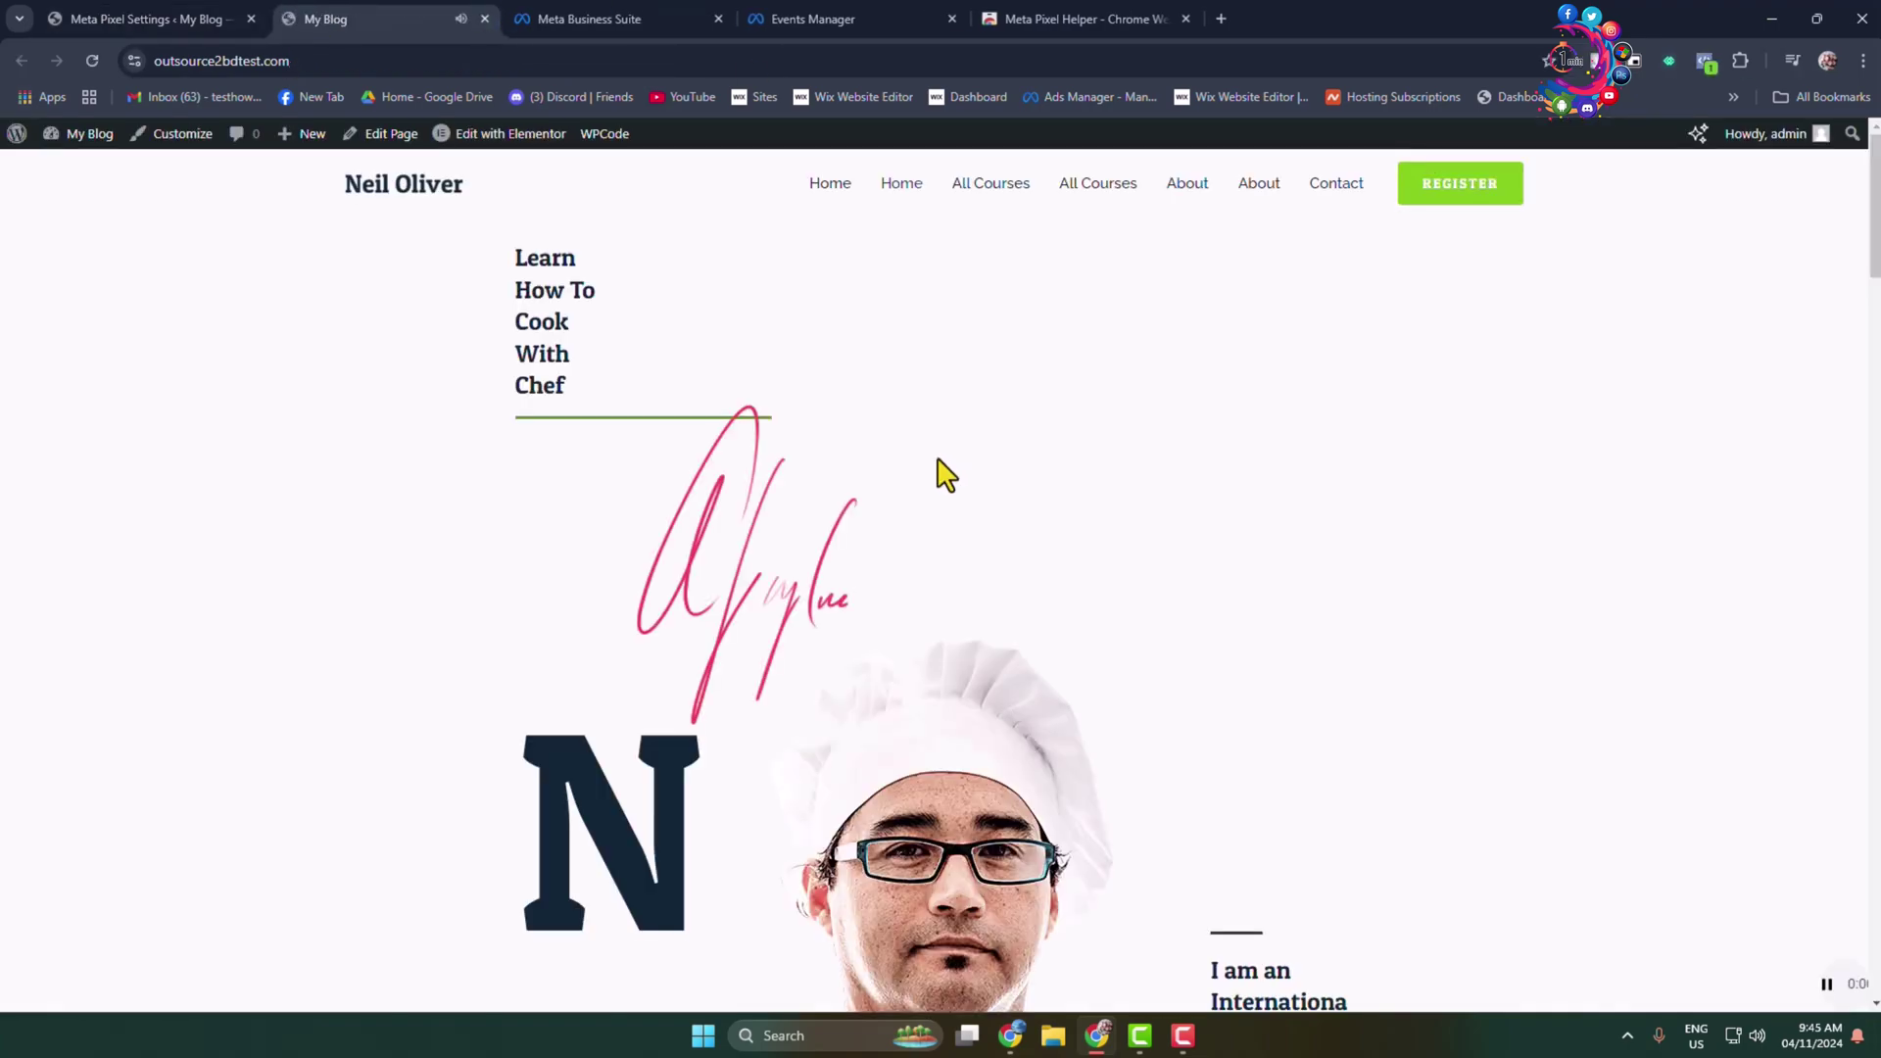
Check Meta Pixel Helper on the live site, showing one pixel firing PageView, then return to settings.
click(1705, 64)
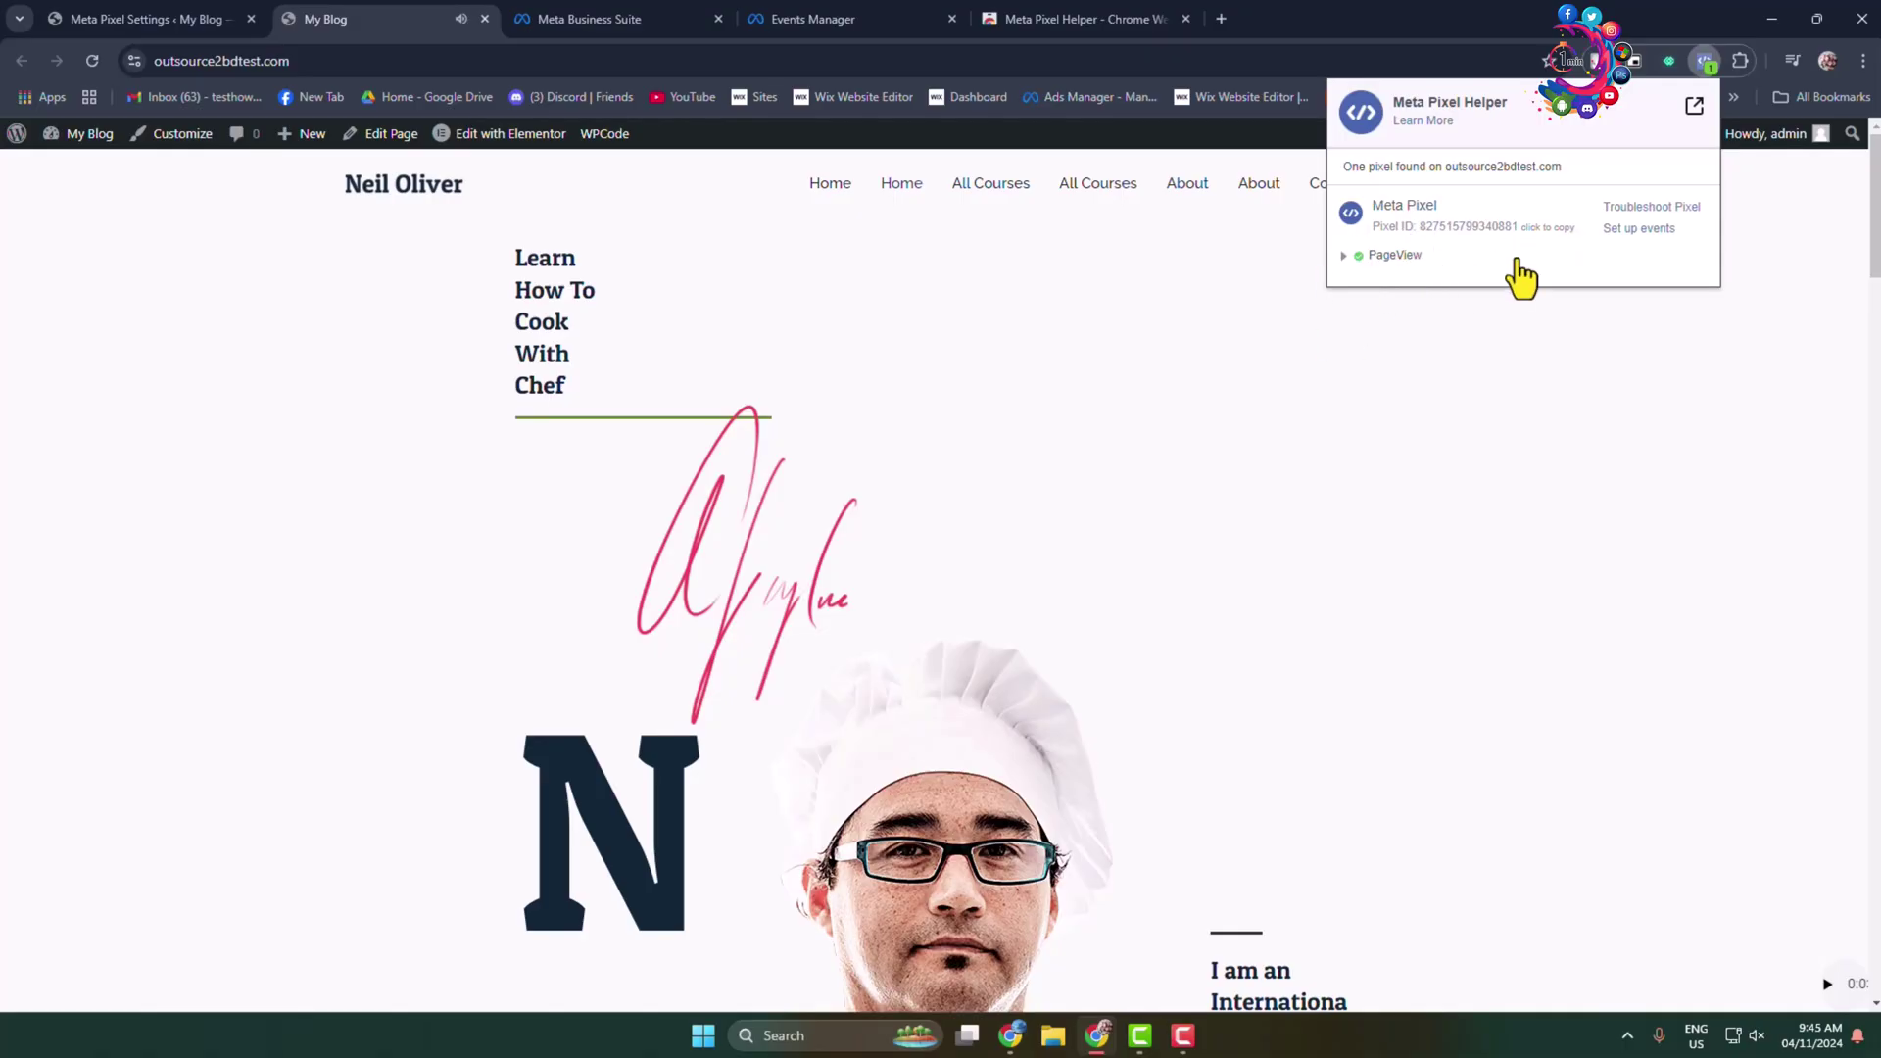
click(1544, 539)
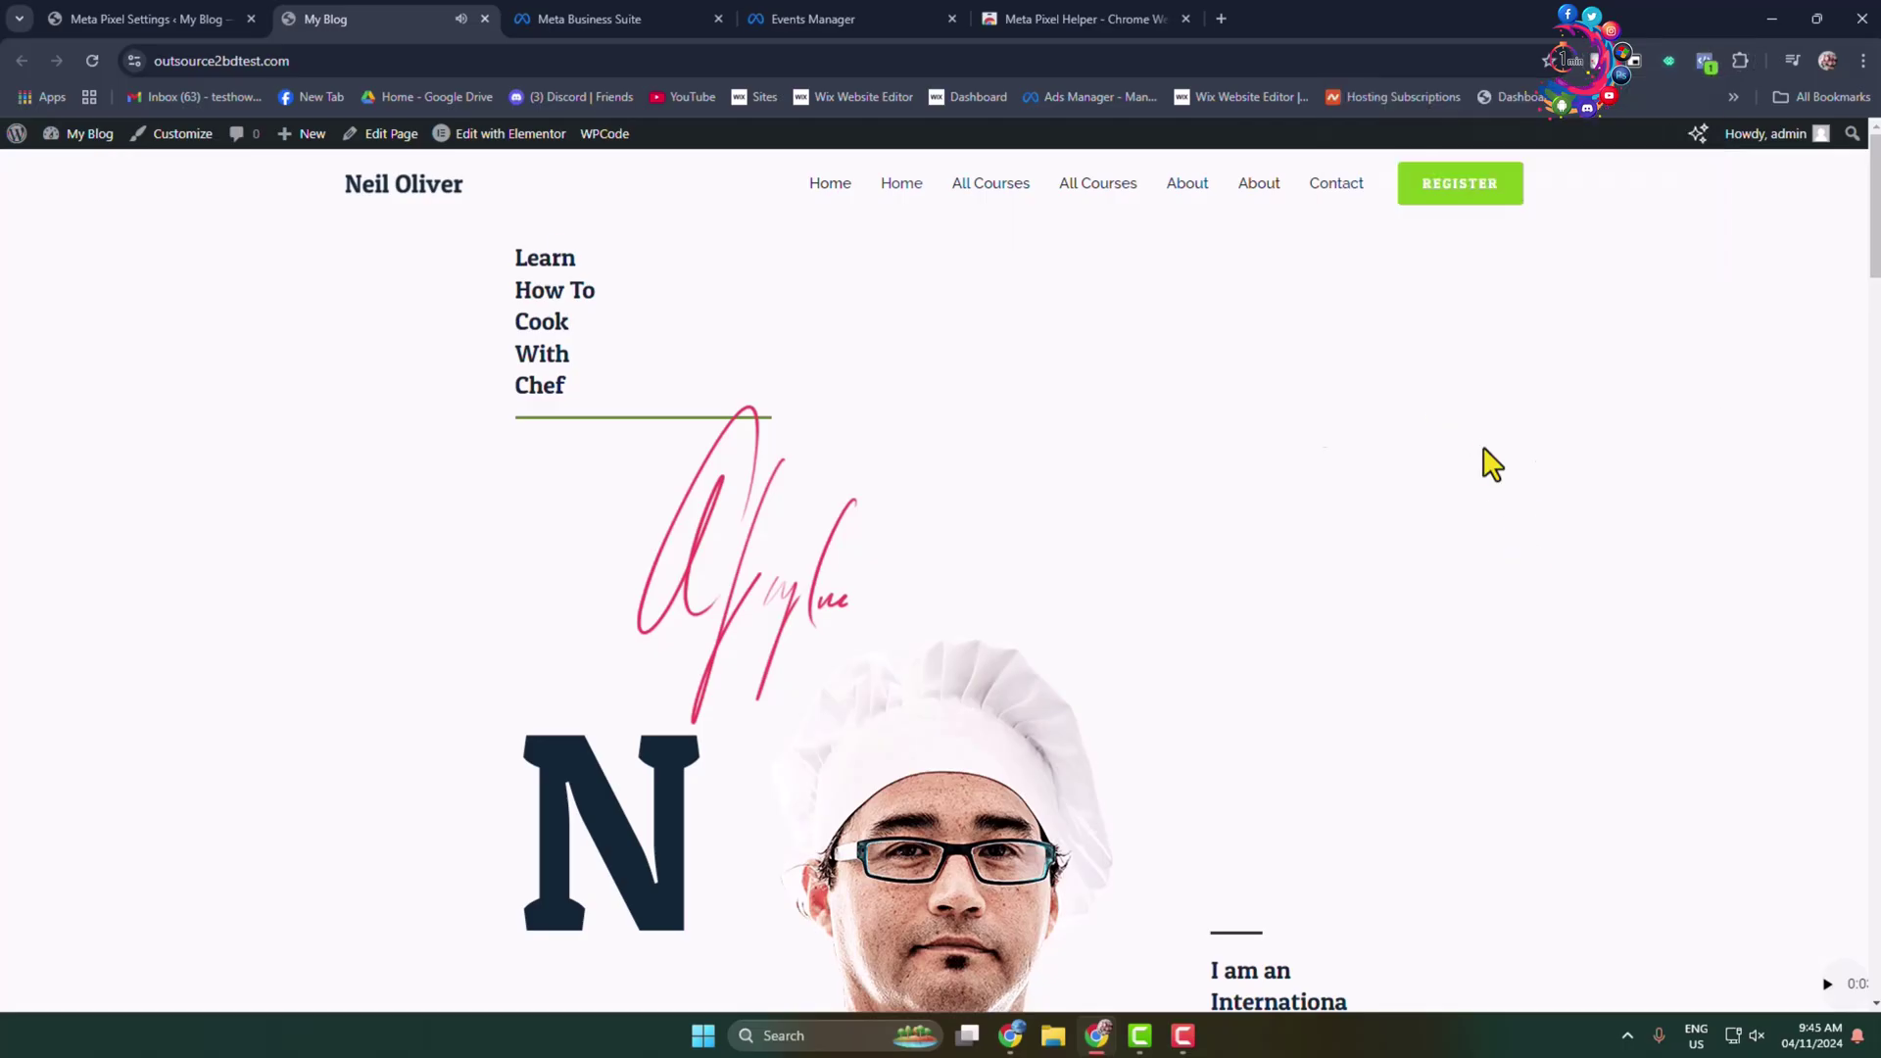
click(155, 15)
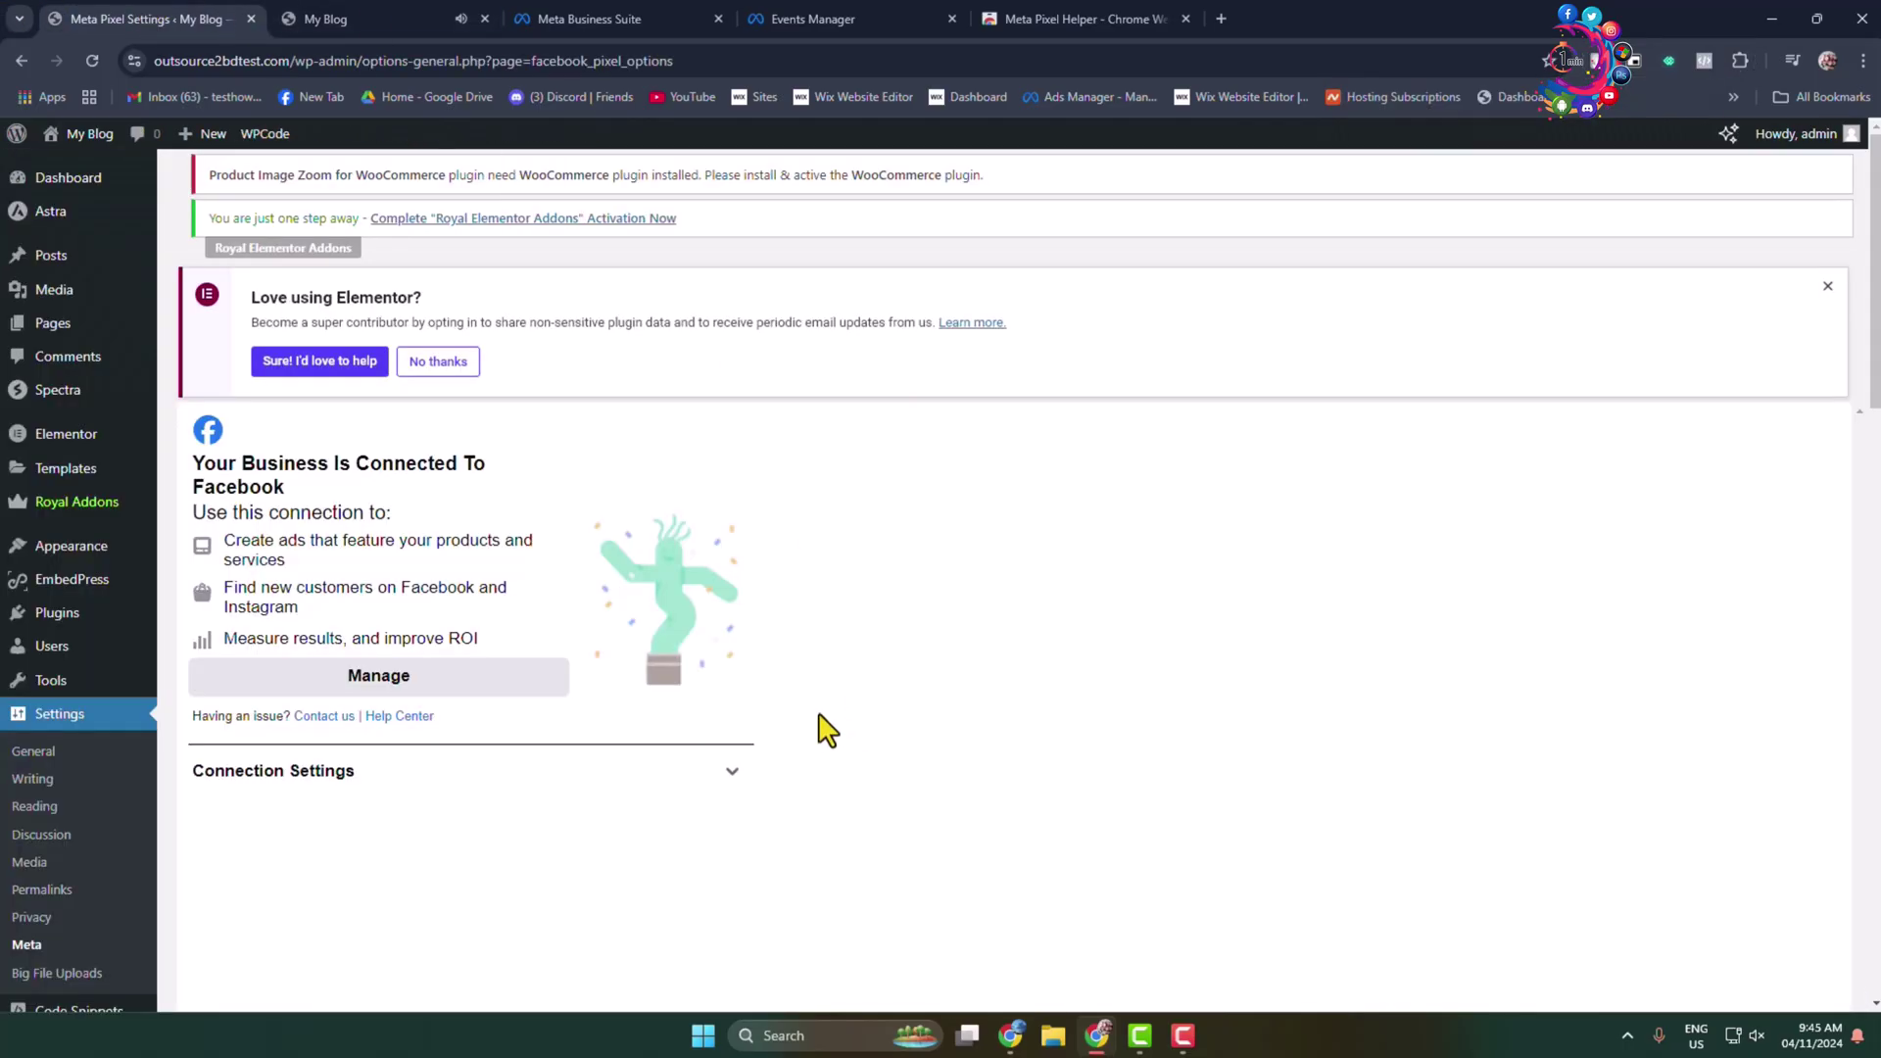
Reload the Meta settings page and scroll through the new Ads Creation and Ads Insights sections.
scroll(10, 961, down, 1)
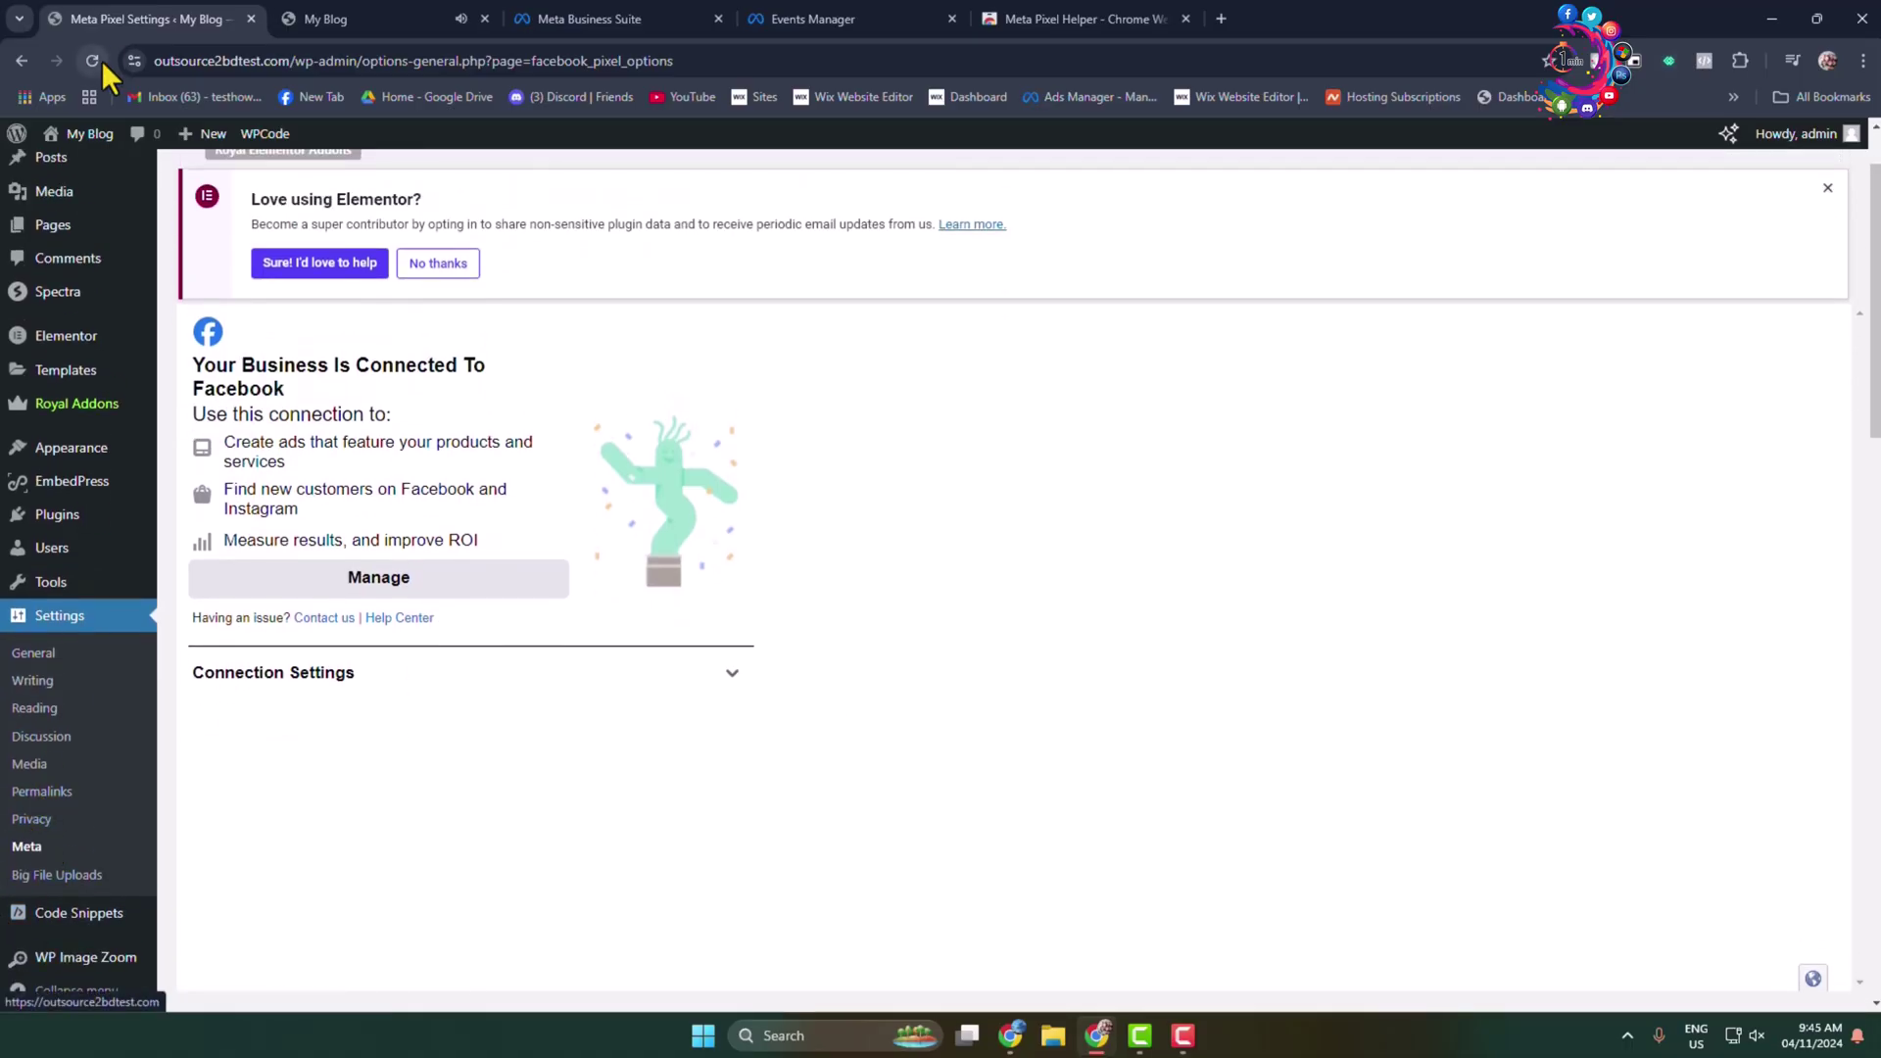
click(95, 61)
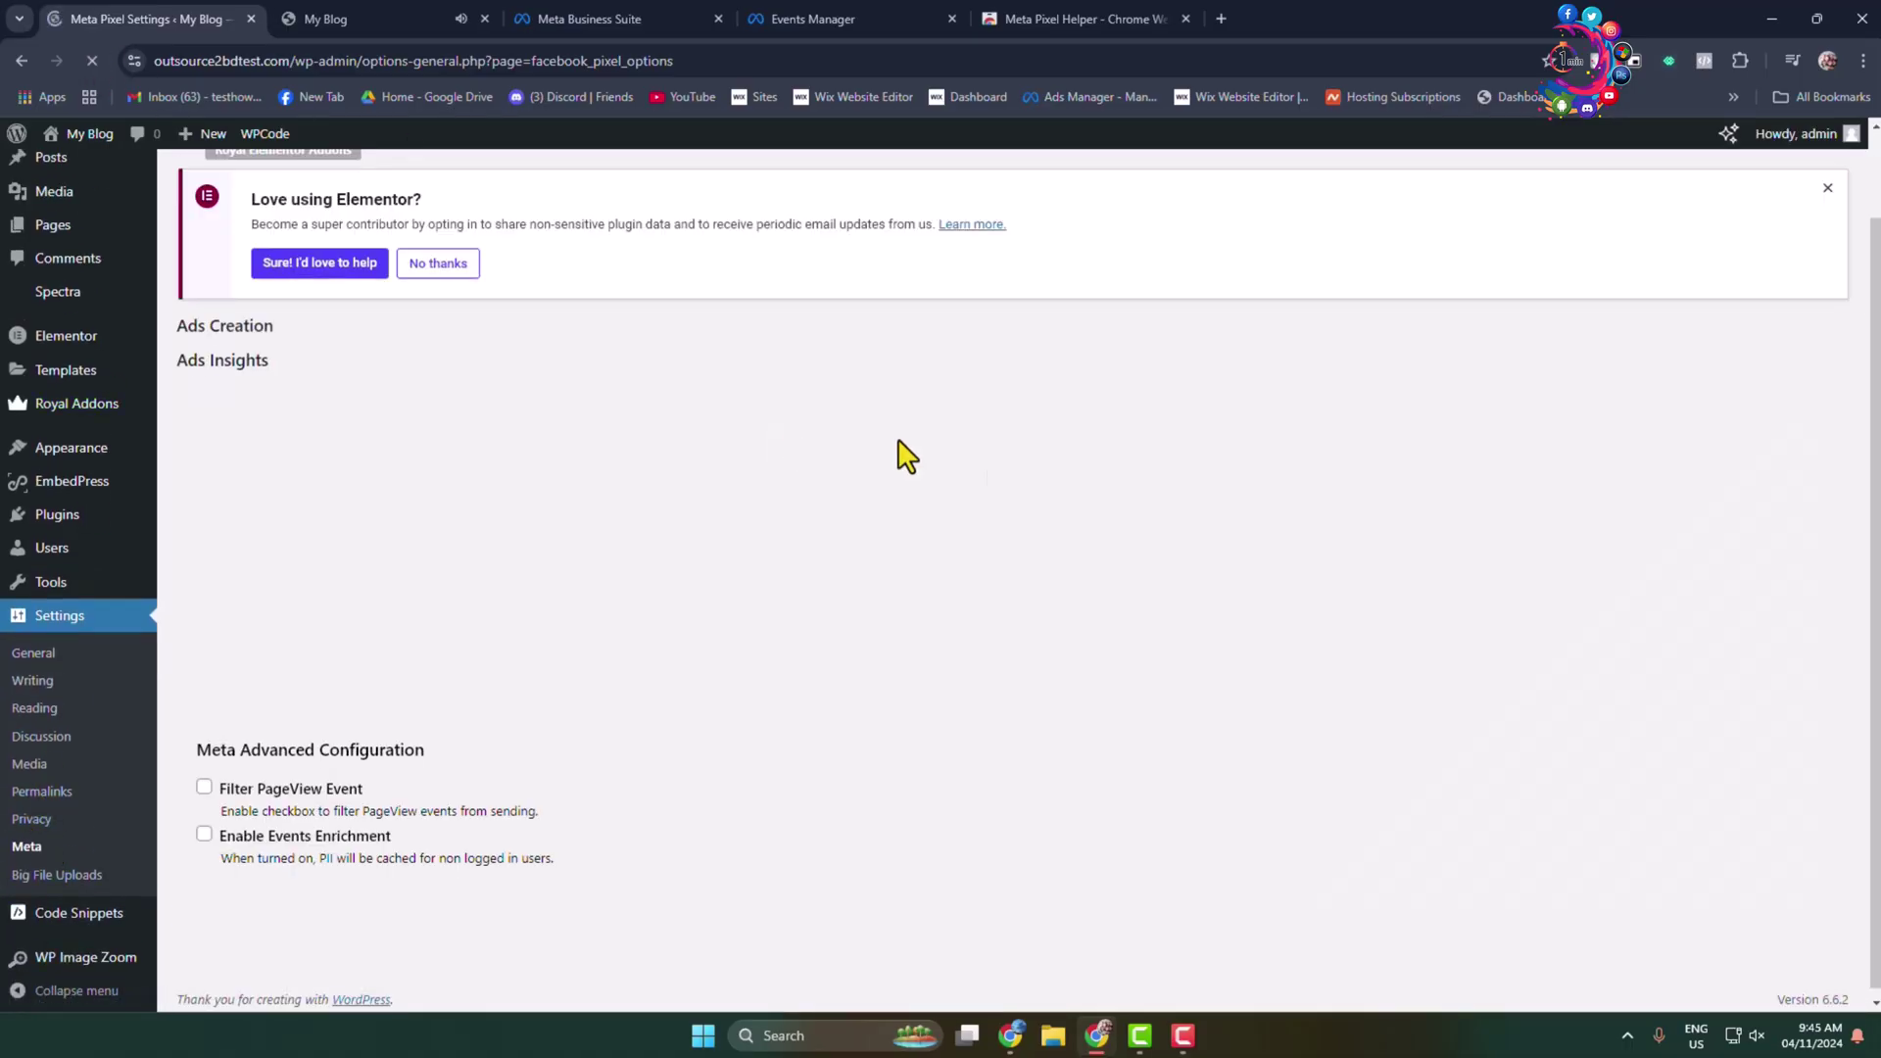
scroll(1161, 608, down, 7)
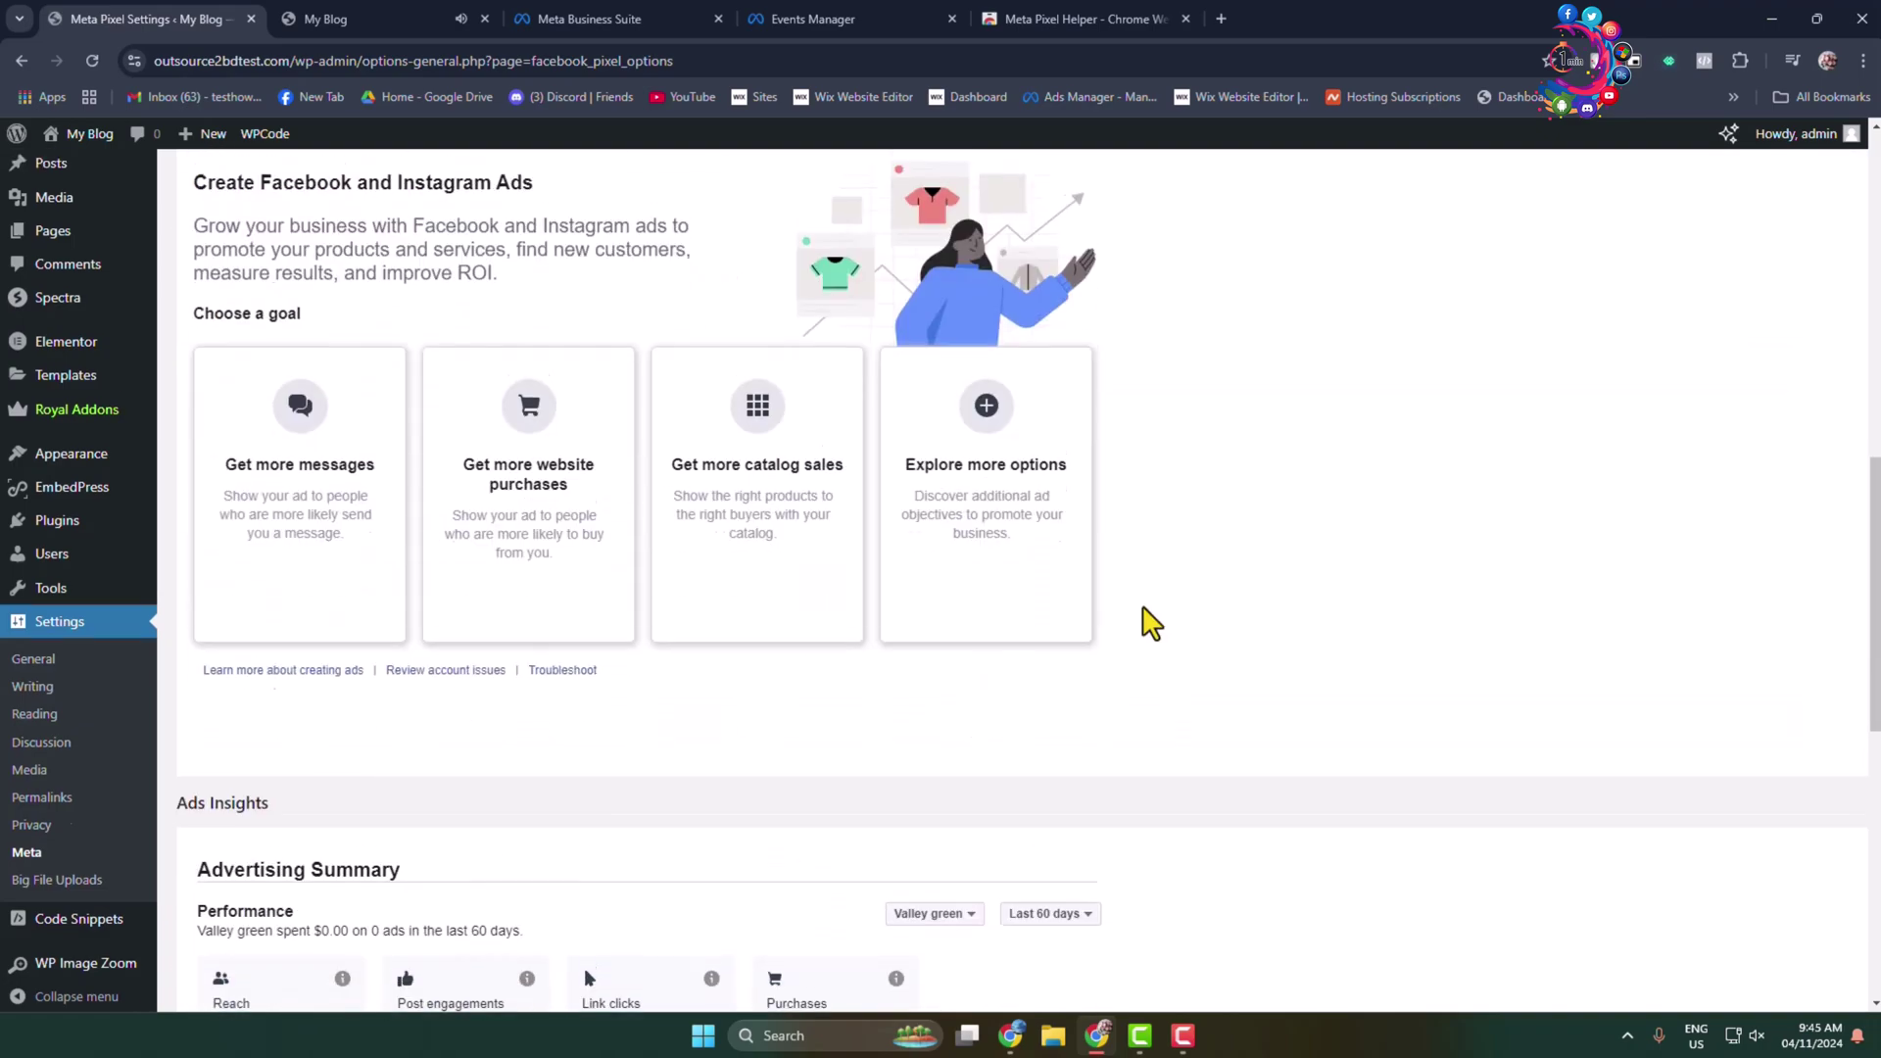
scroll(1143, 622, up, 1)
scroll(1097, 759, down, 7)
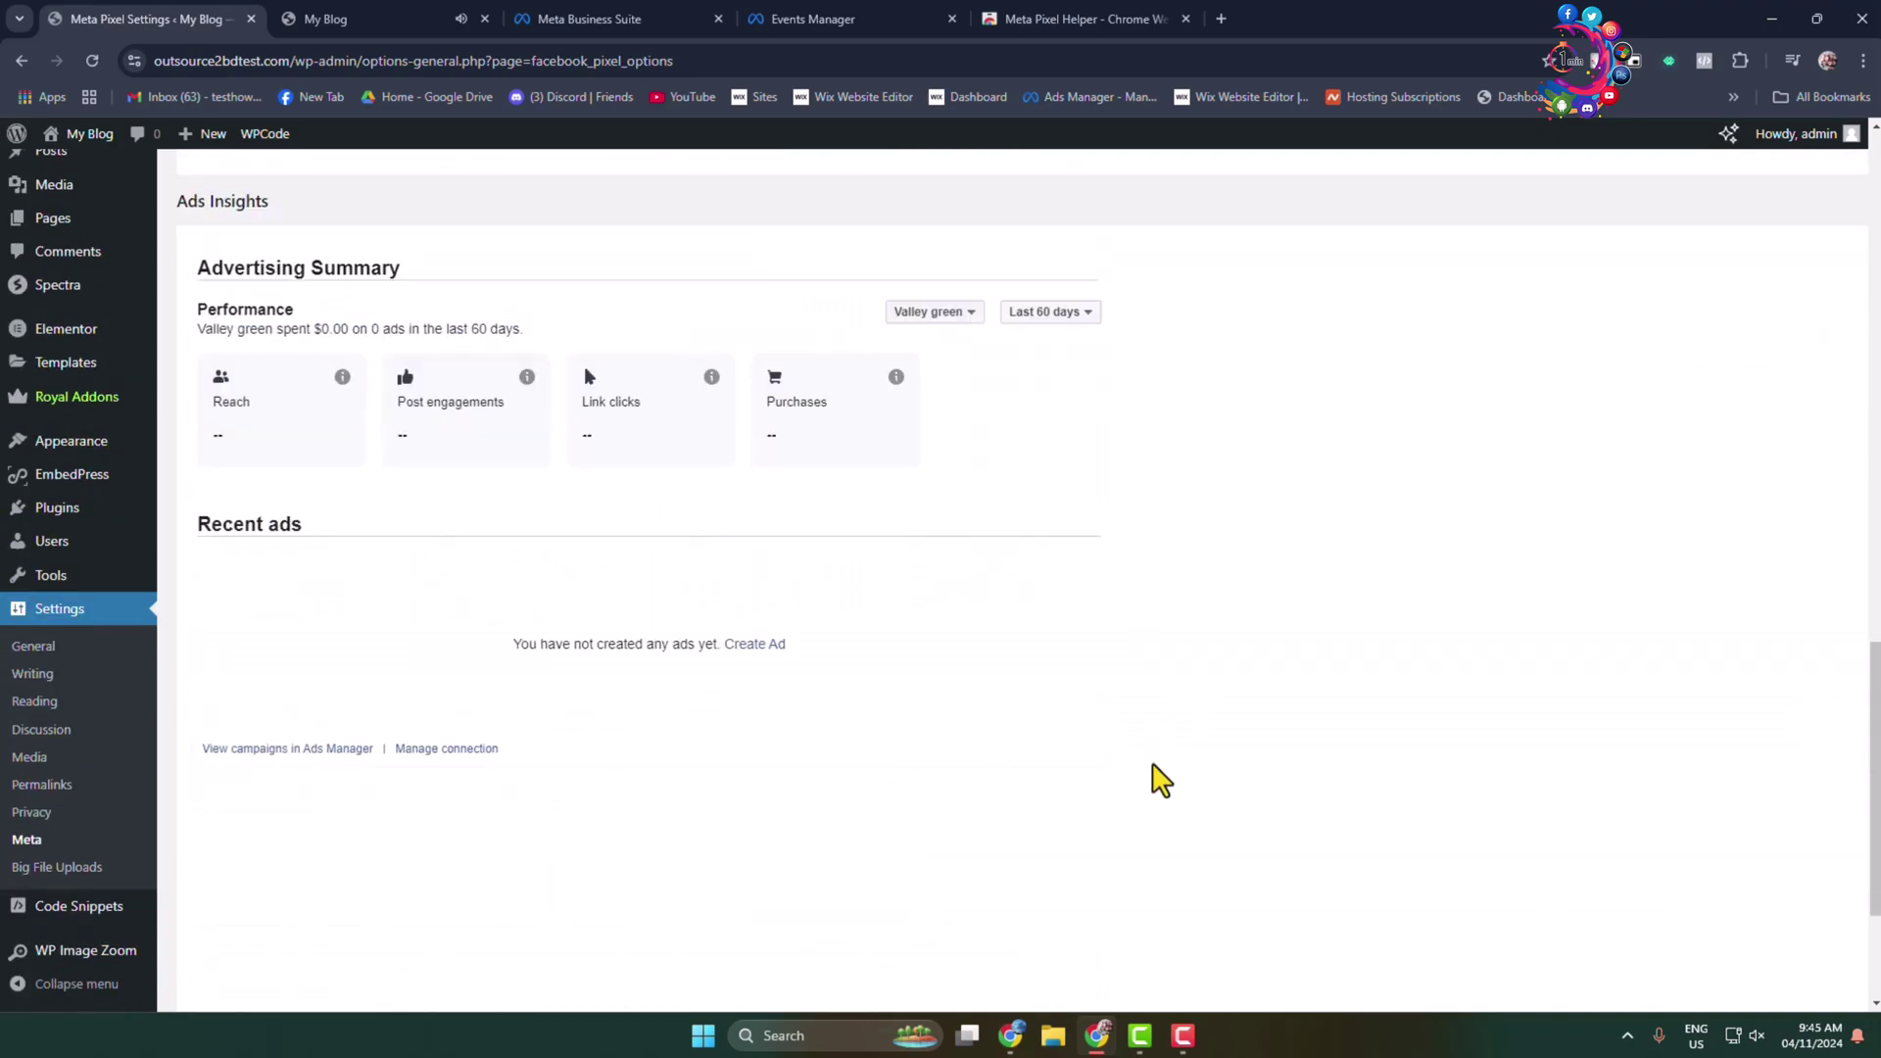
scroll(1161, 781, up, 6)
scroll(1033, 672, up, 2)
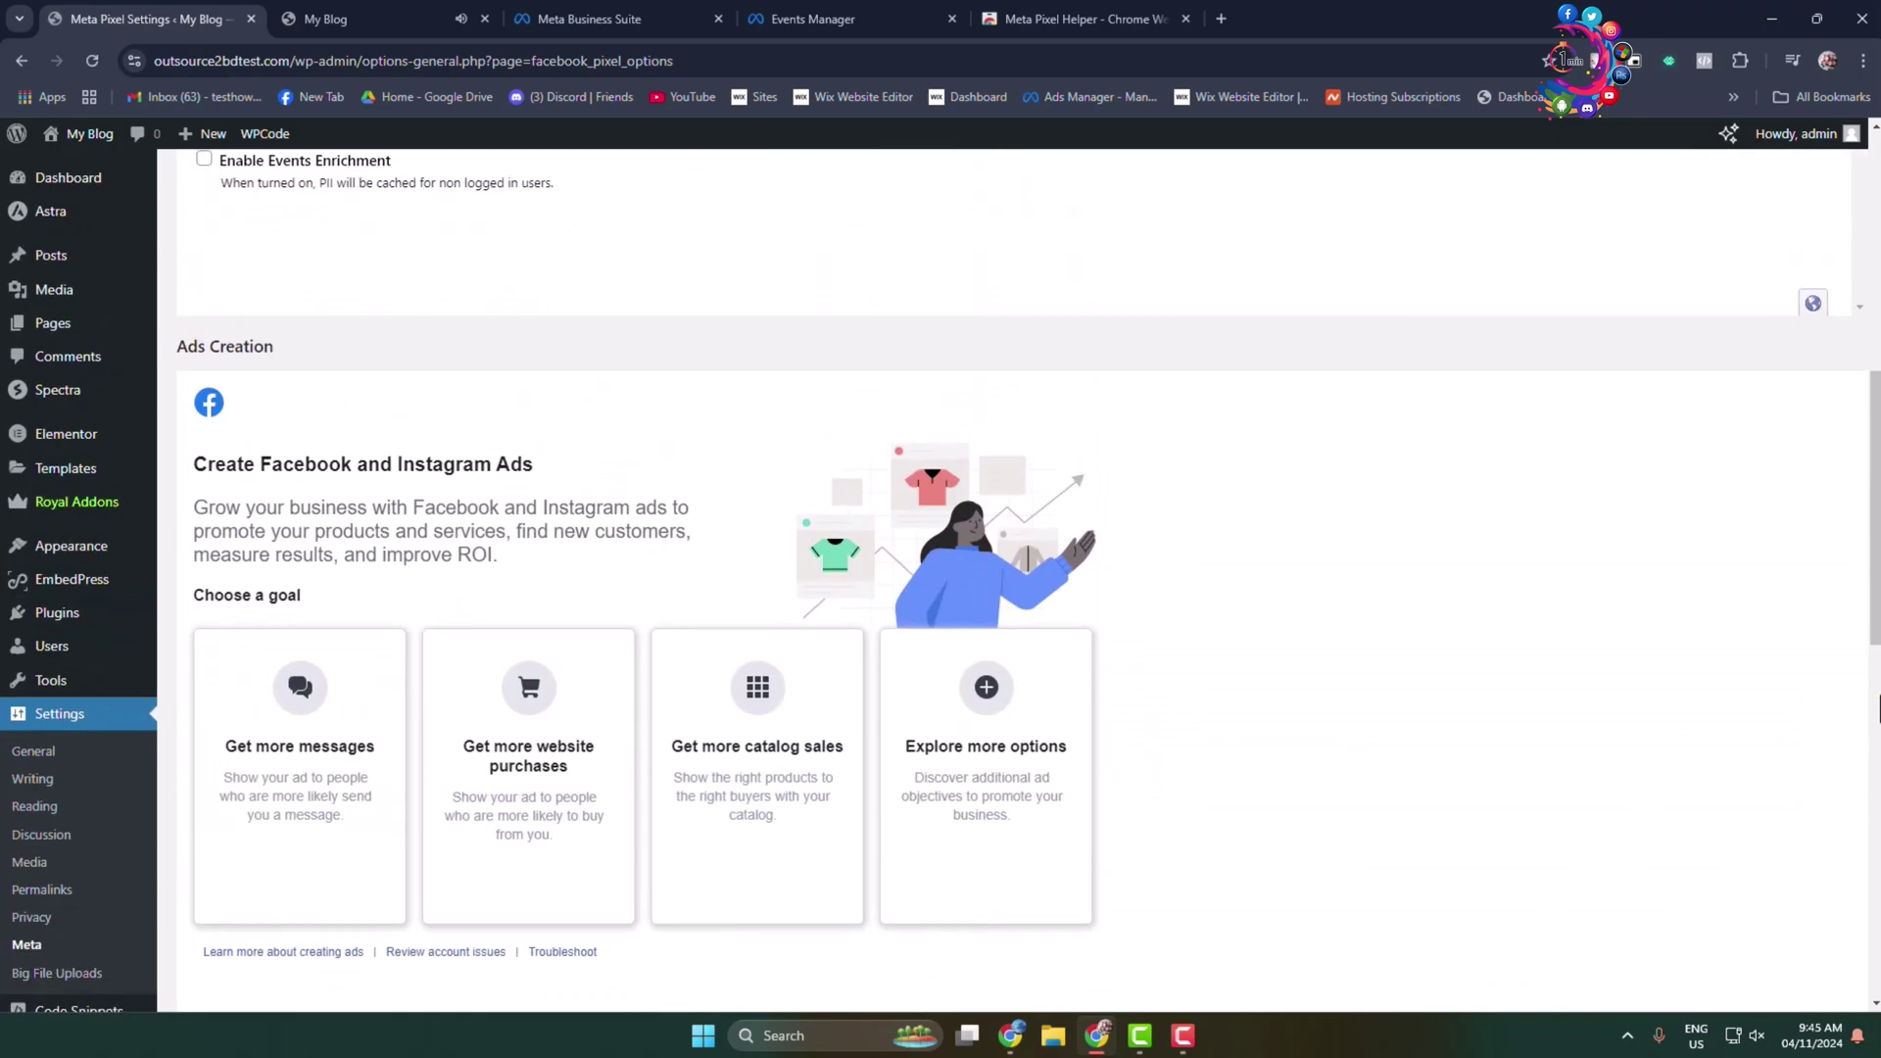
scroll(1667, 784, down, 1)
scroll(1783, 714, down, 7)
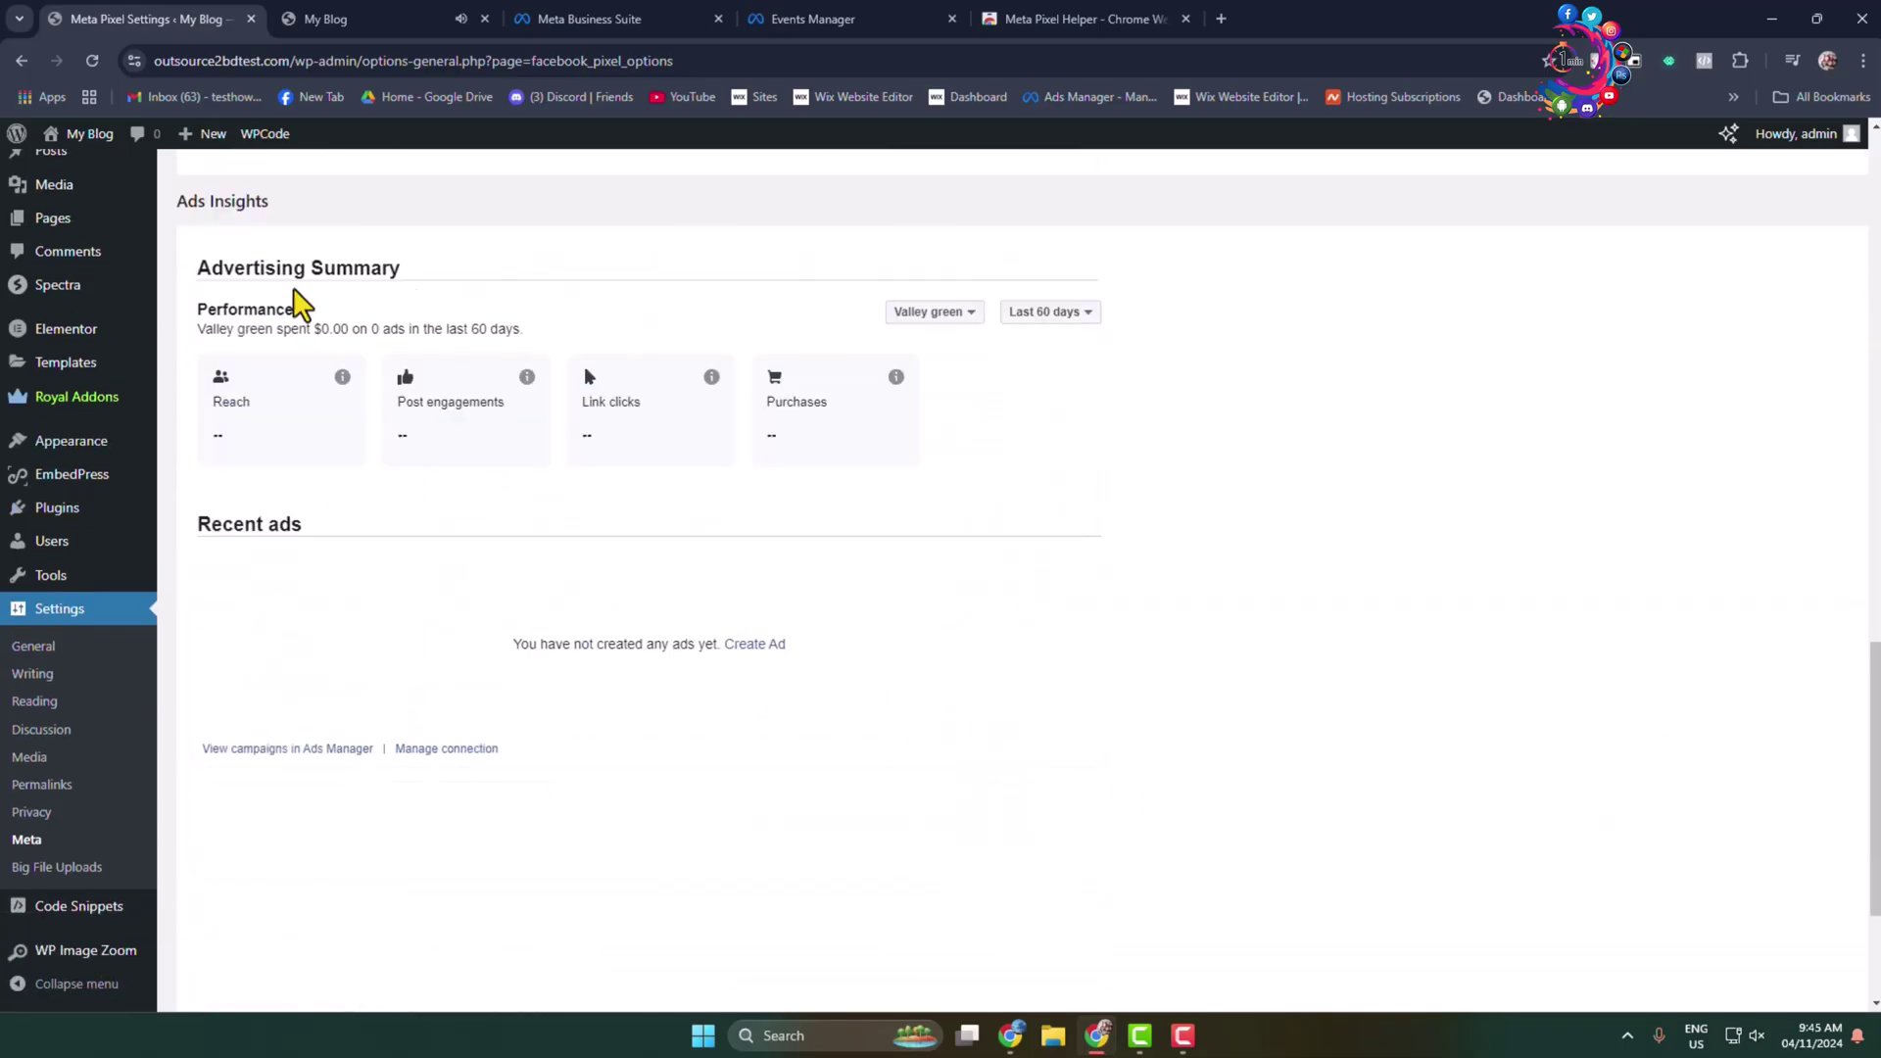
scroll(975, 706, down, 2)
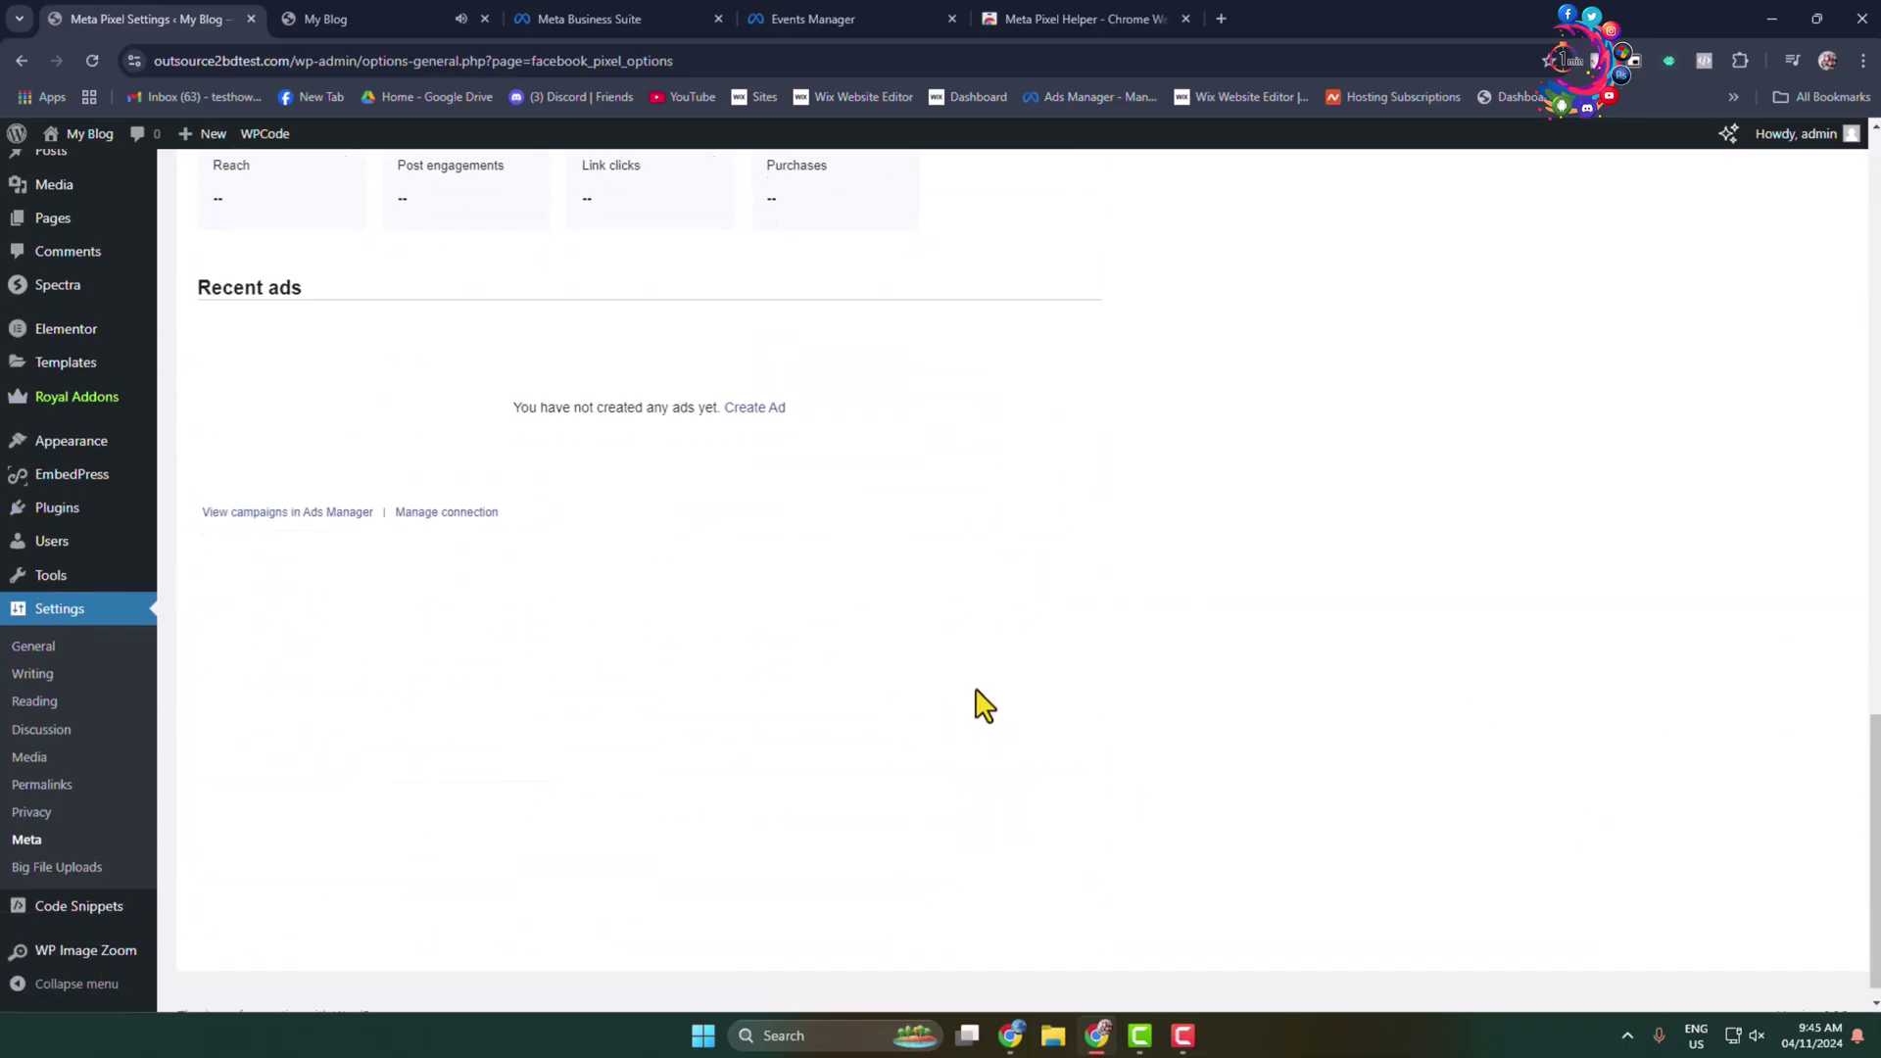
scroll(1010, 799, up, 9)
scroll(1014, 803, up, 7)
scroll(999, 661, up, 3)
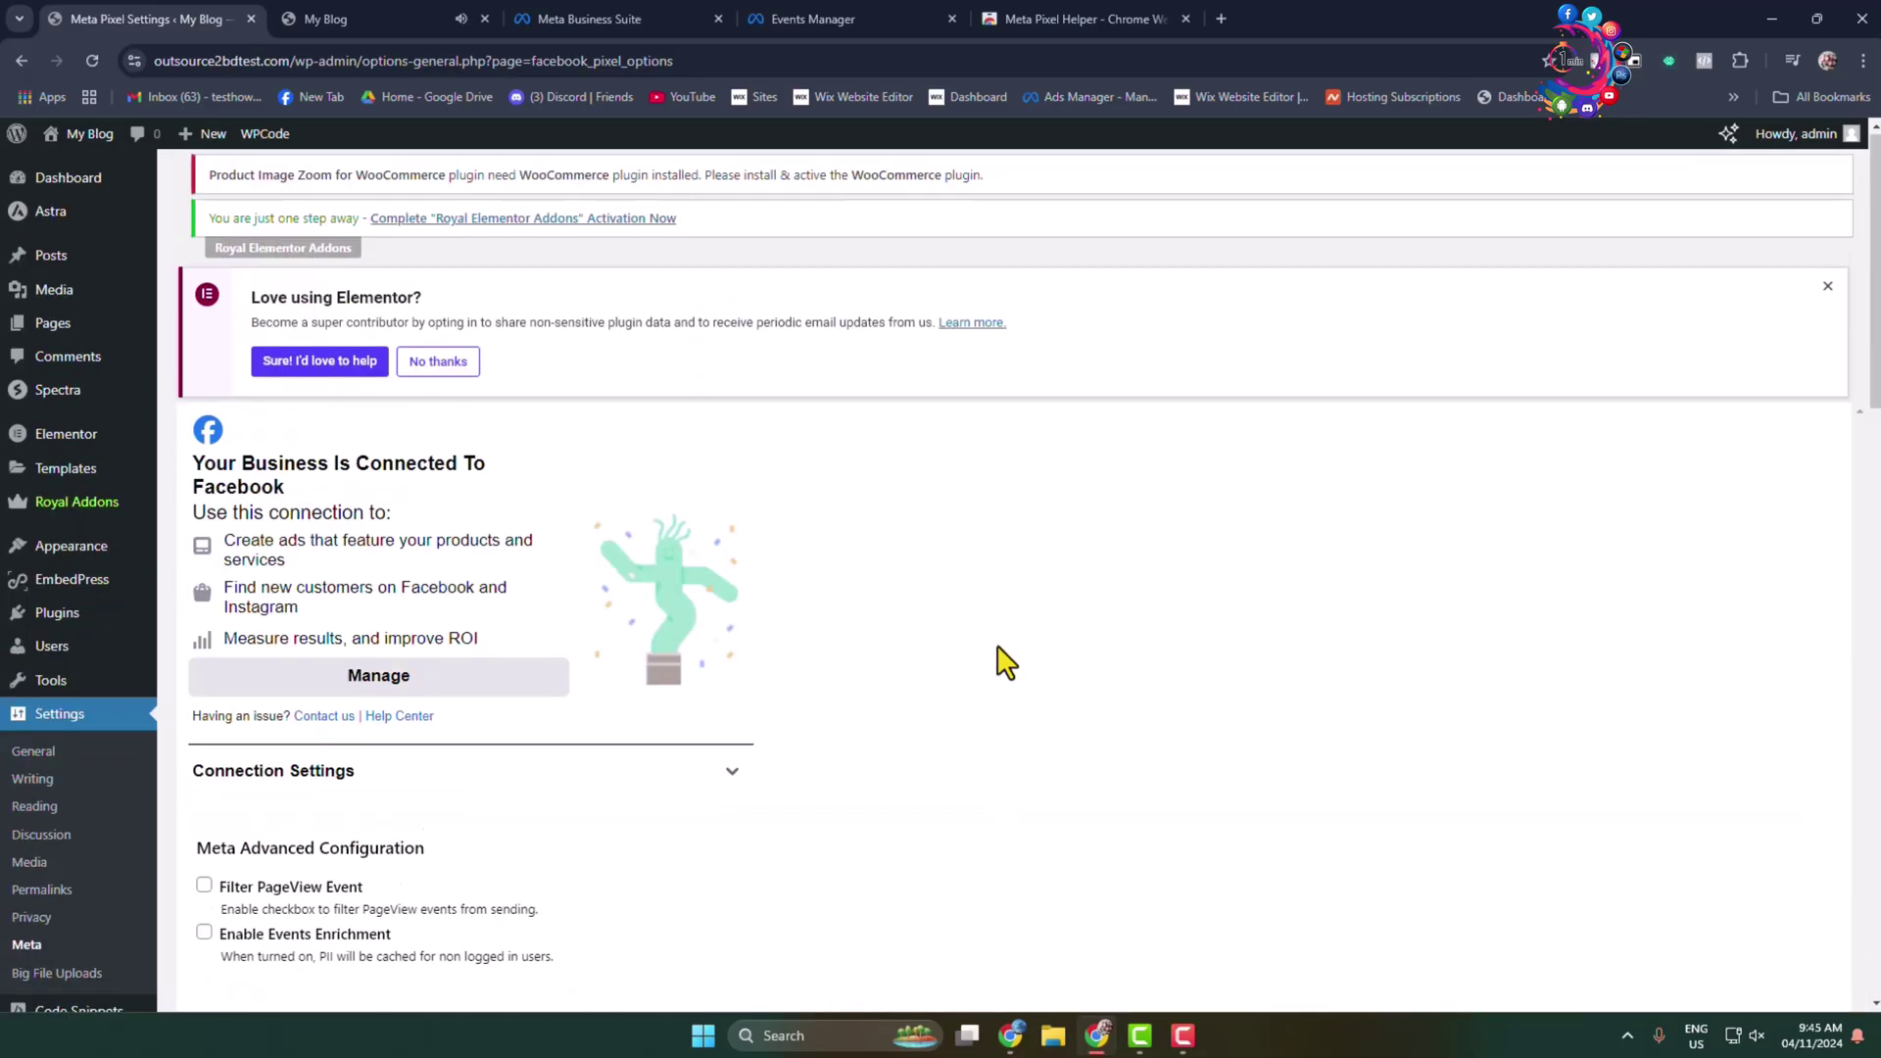